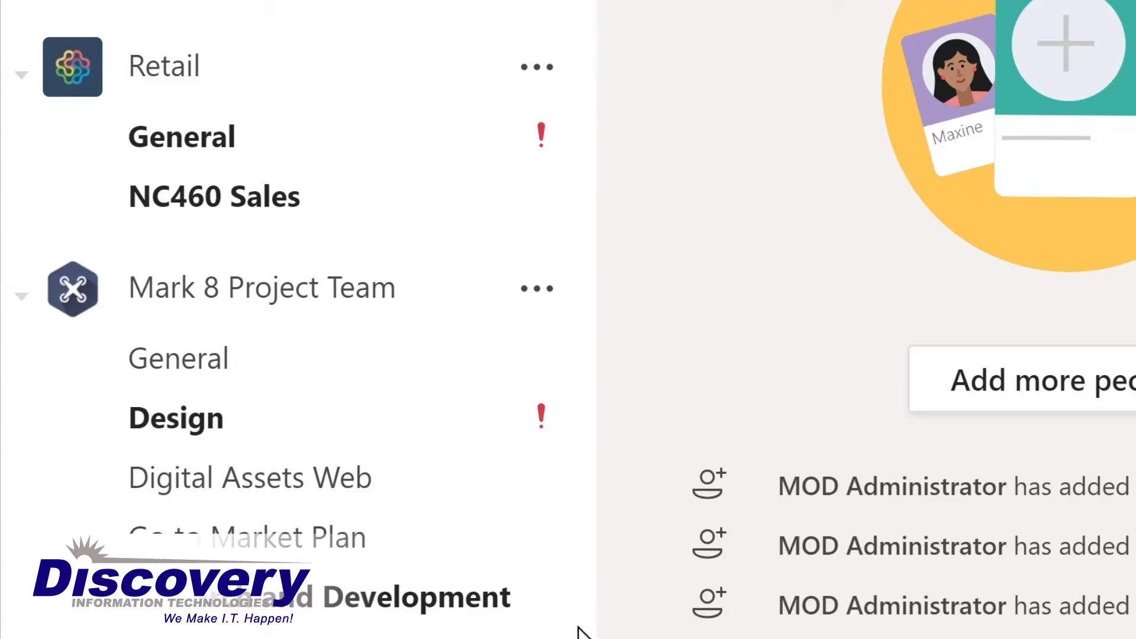
# Open the Monthly Reports channel of the Sales and Marketing team.
pyautogui.scroll(-3, 284, 320)
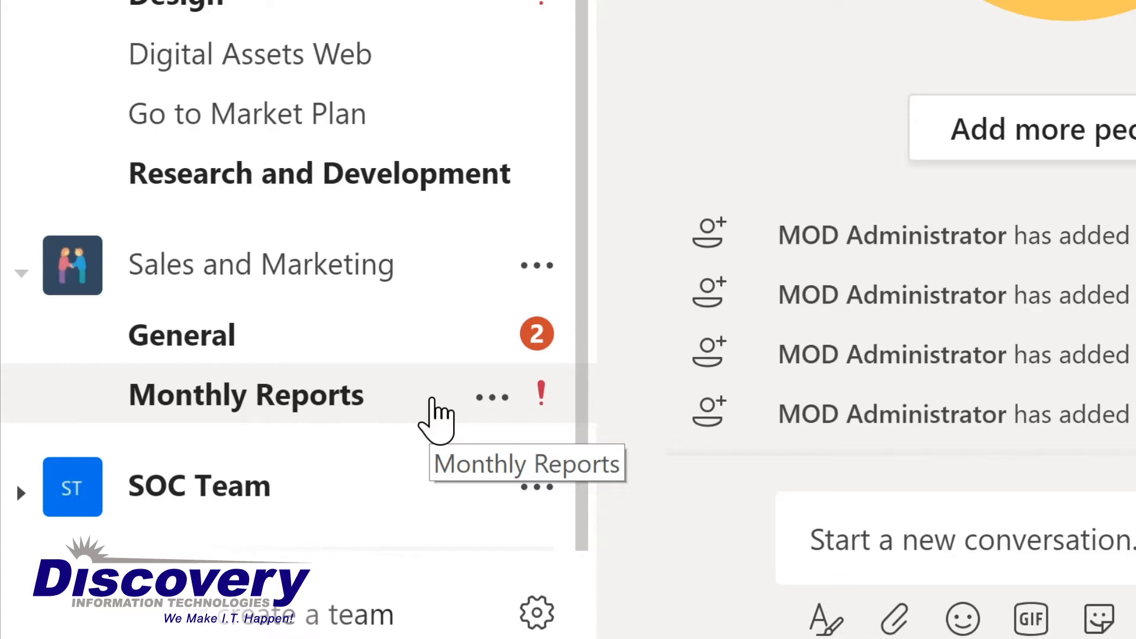
pyautogui.click(432, 401)
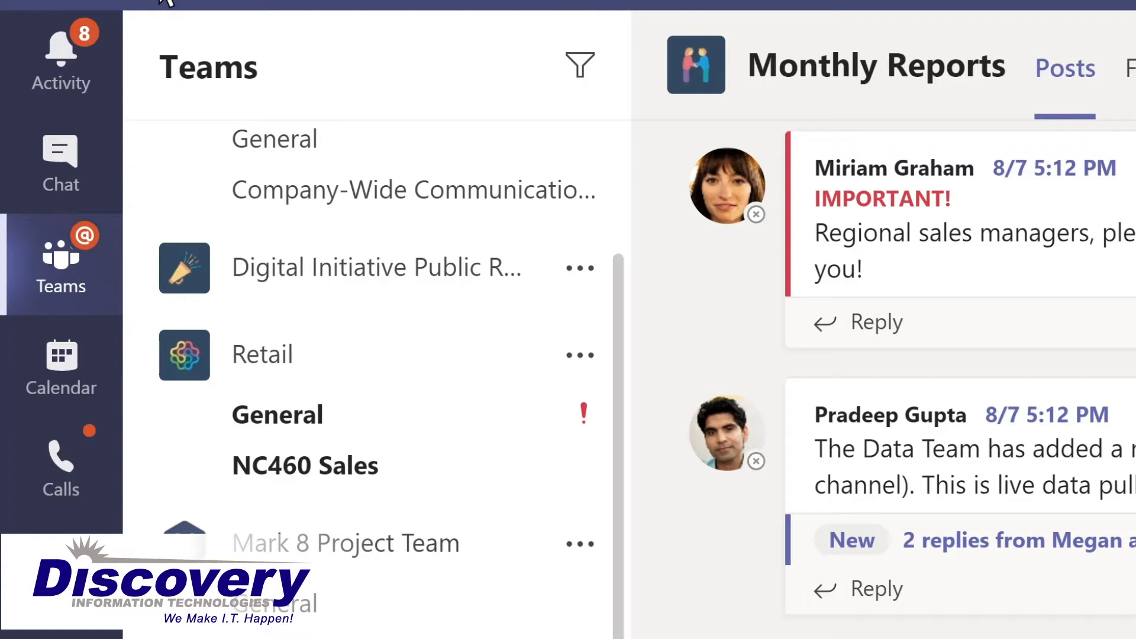
# Open the activity feed and filter it by the word "marketing".
pyautogui.click(86, 81)
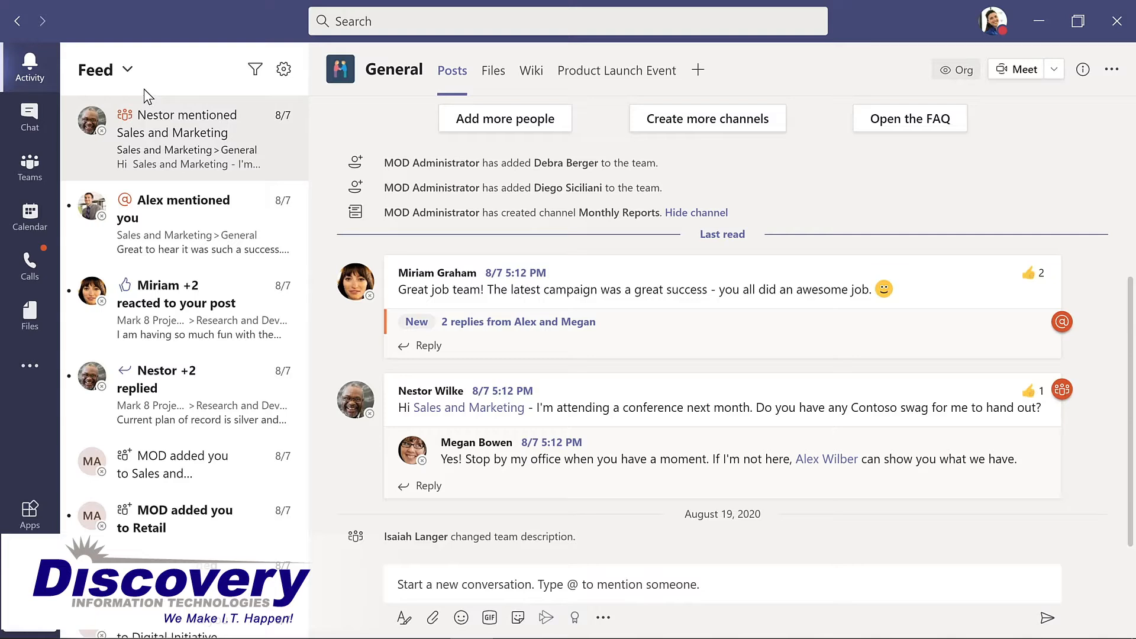
pyautogui.click(255, 71)
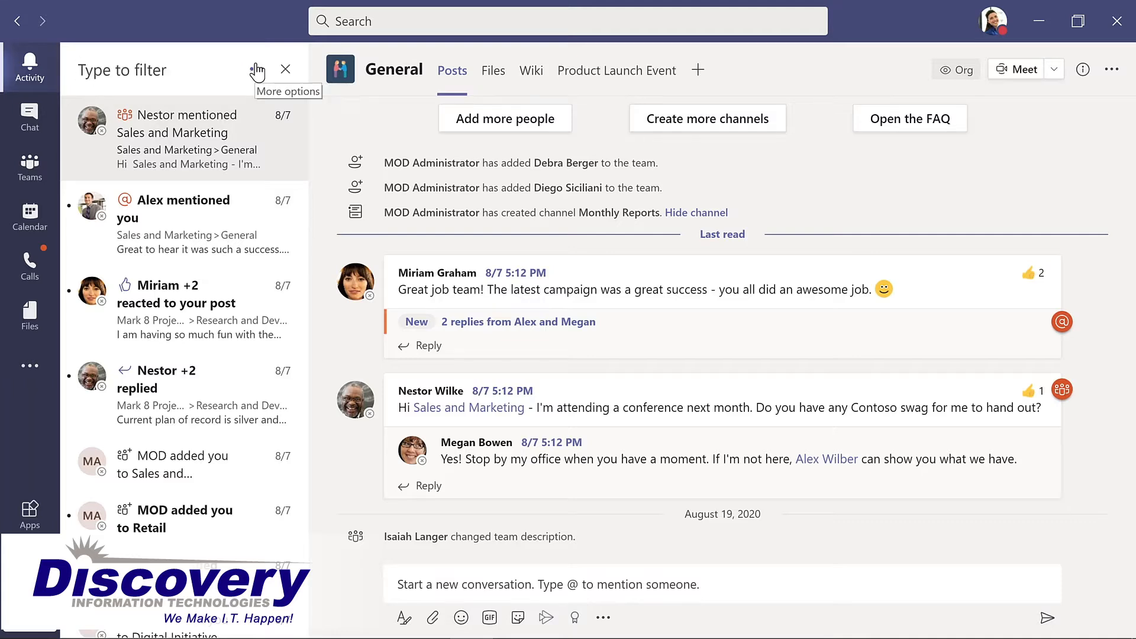
pyautogui.write('ma')
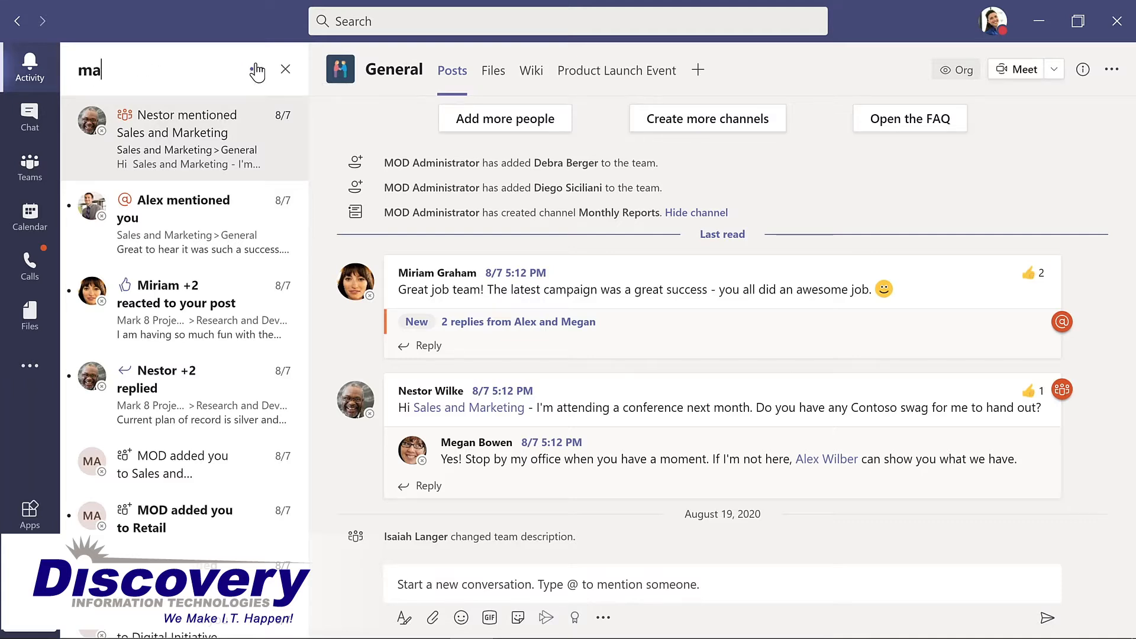
pyautogui.write('rketing')
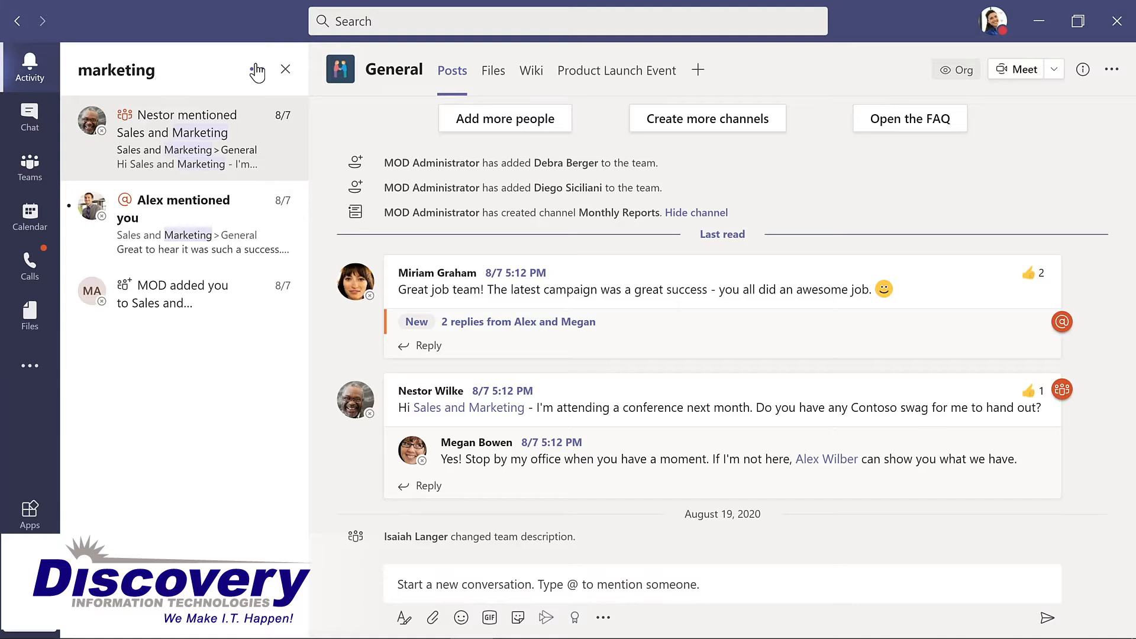
# Look through the Chat, Calendar, Calls, Files and Apps sections, and open the account's profile options.
pyautogui.click(46, 123)
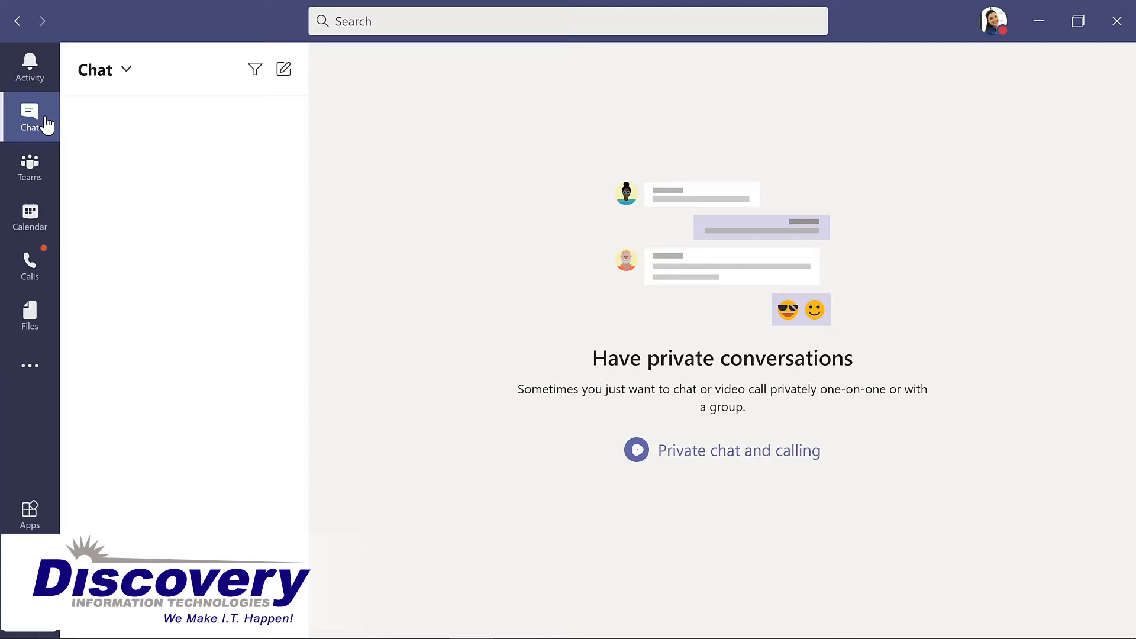
pyautogui.click(54, 219)
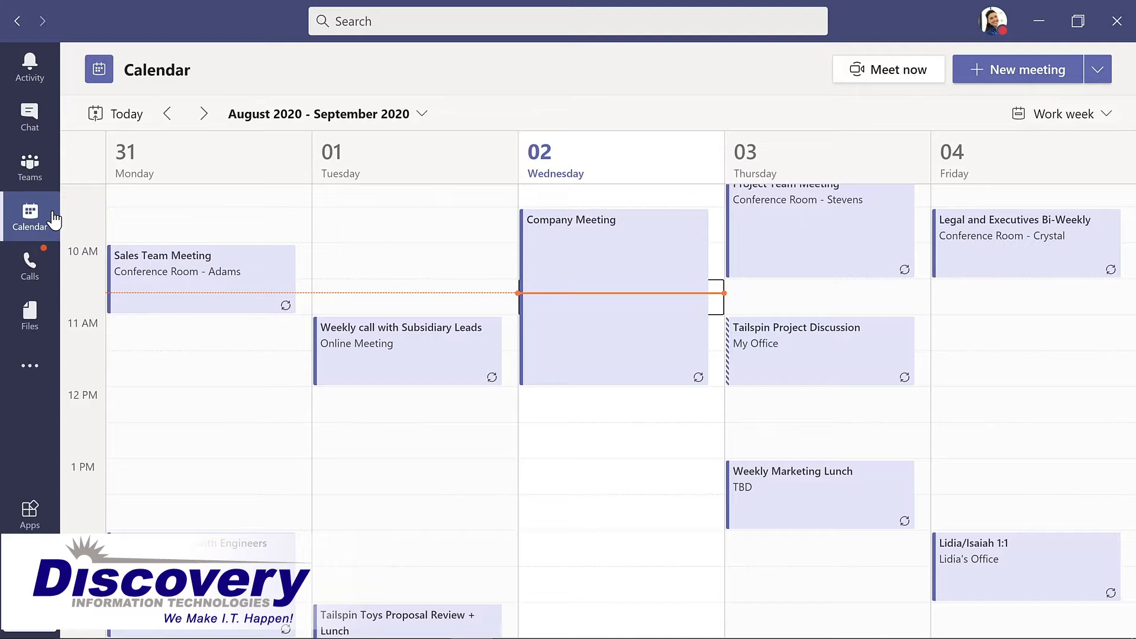
pyautogui.click(37, 272)
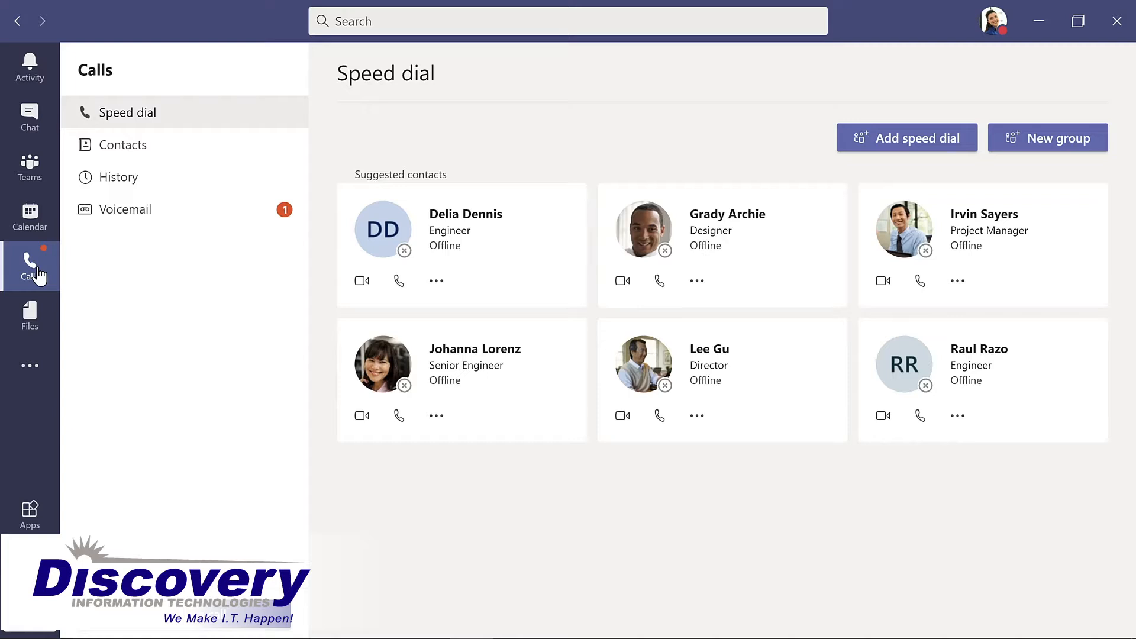
pyautogui.click(30, 314)
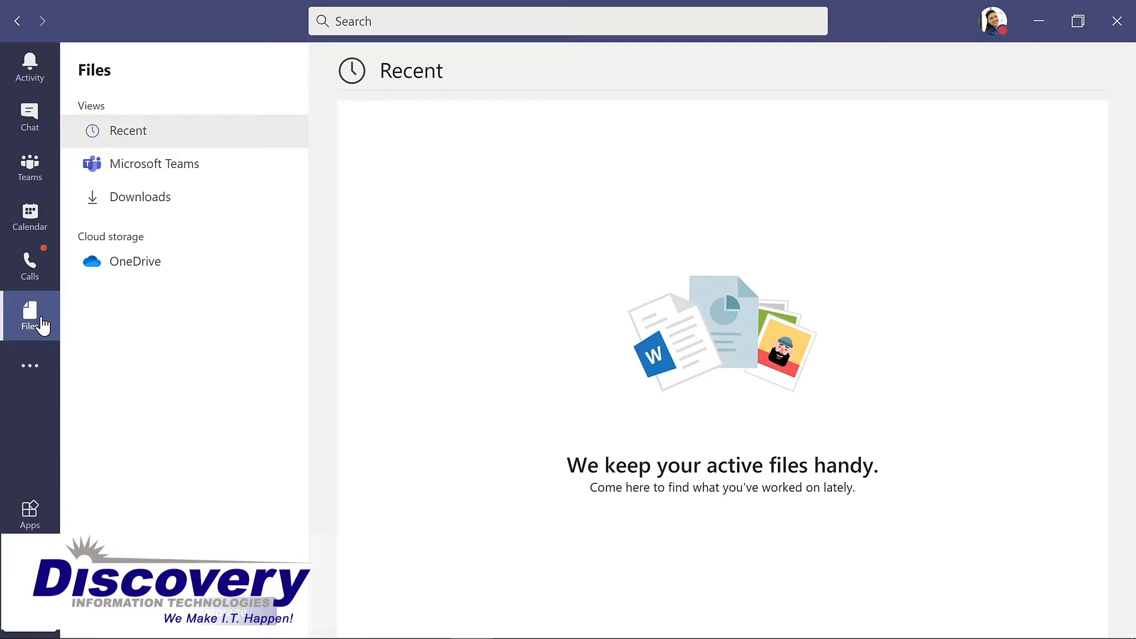
pyautogui.click(31, 514)
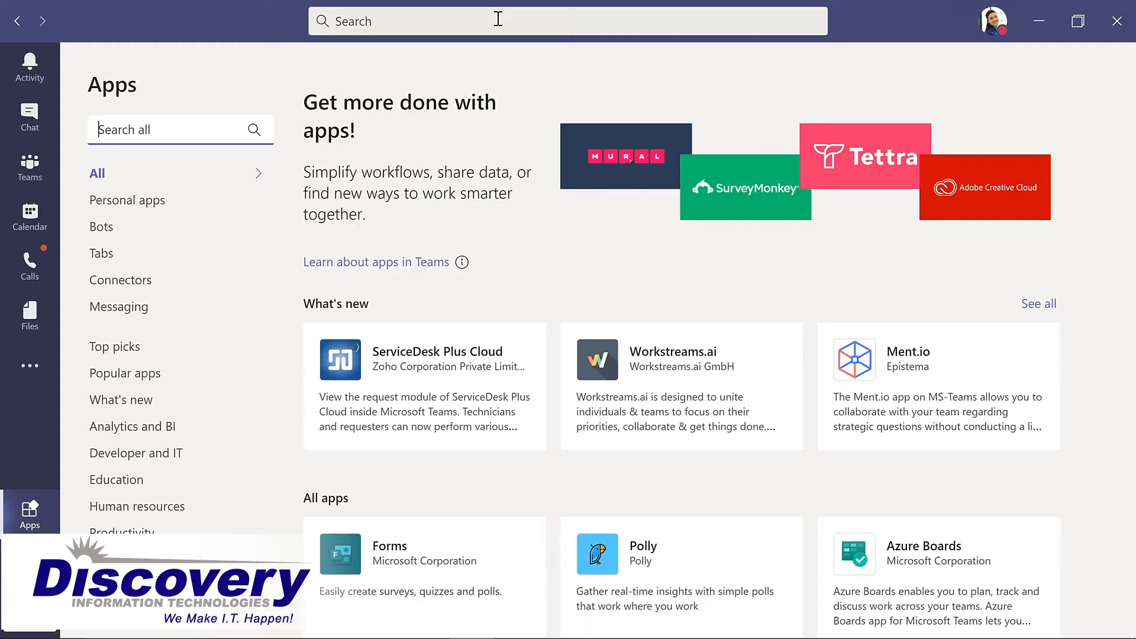
pyautogui.click(992, 33)
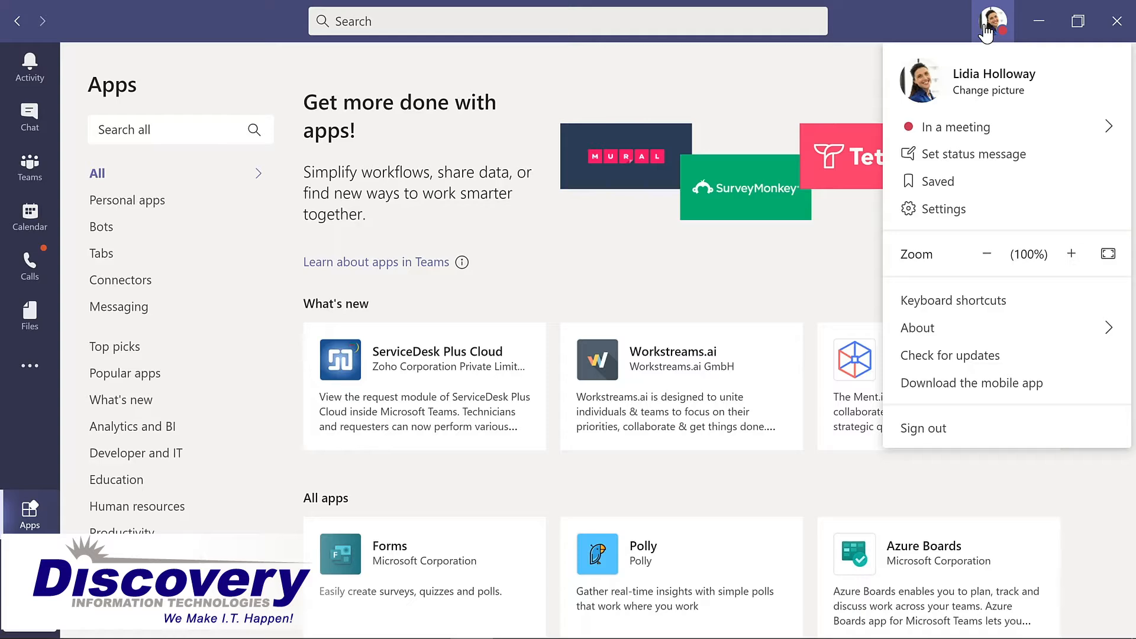
# Create a private team from scratch named "Evergreen Project Team" with the description "Planning and development of Contoso learning management system".
pyautogui.click(47, 175)
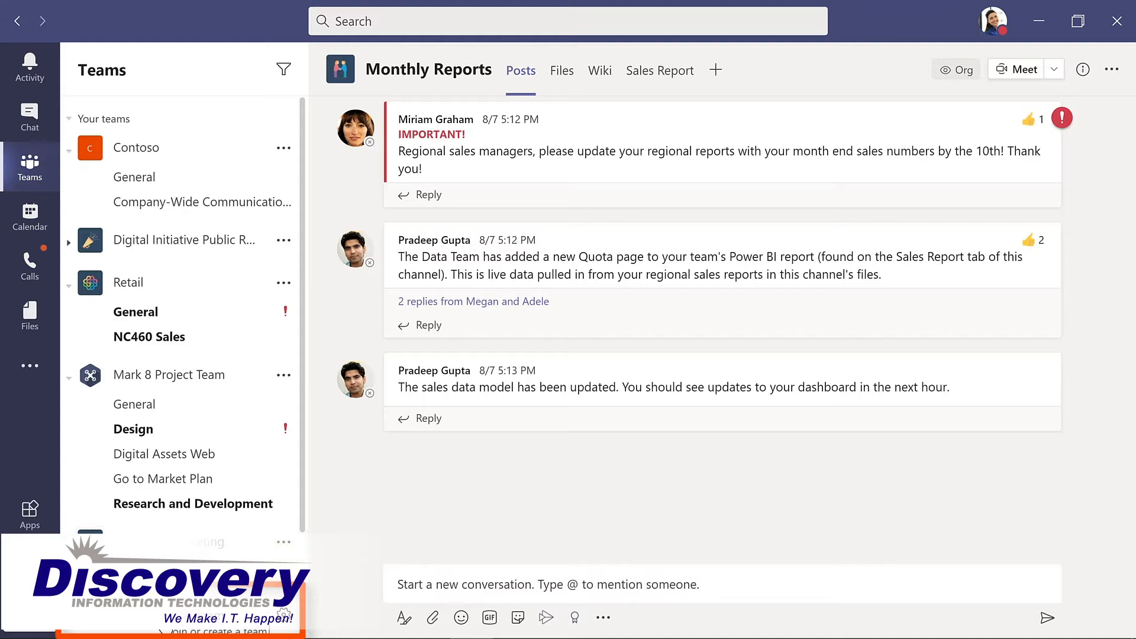
pyautogui.click(164, 618)
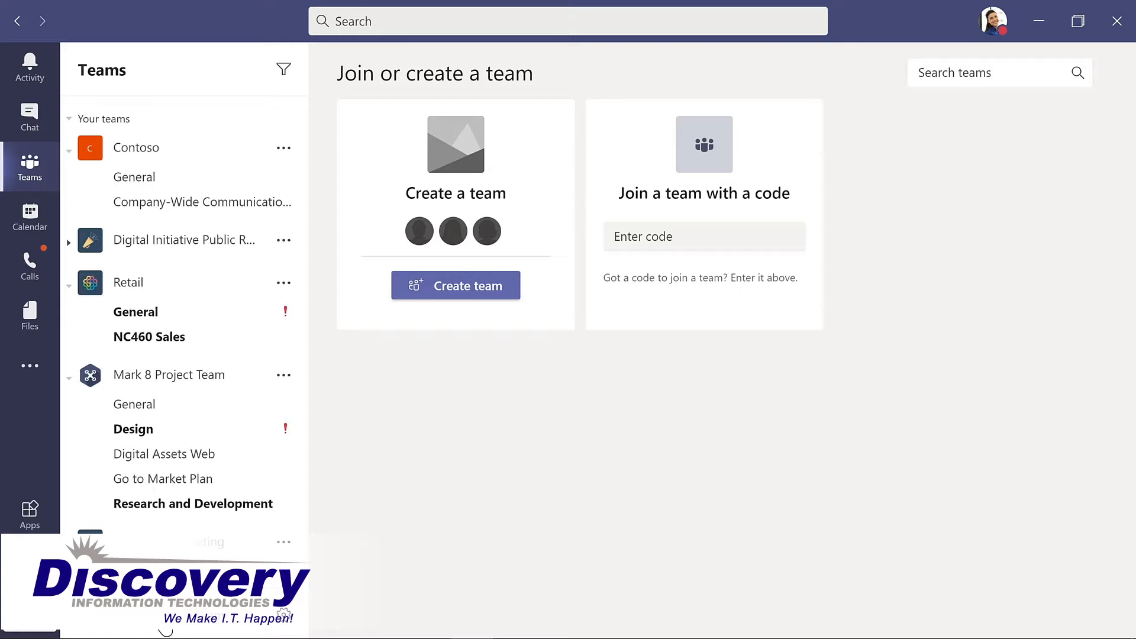
pyautogui.click(463, 286)
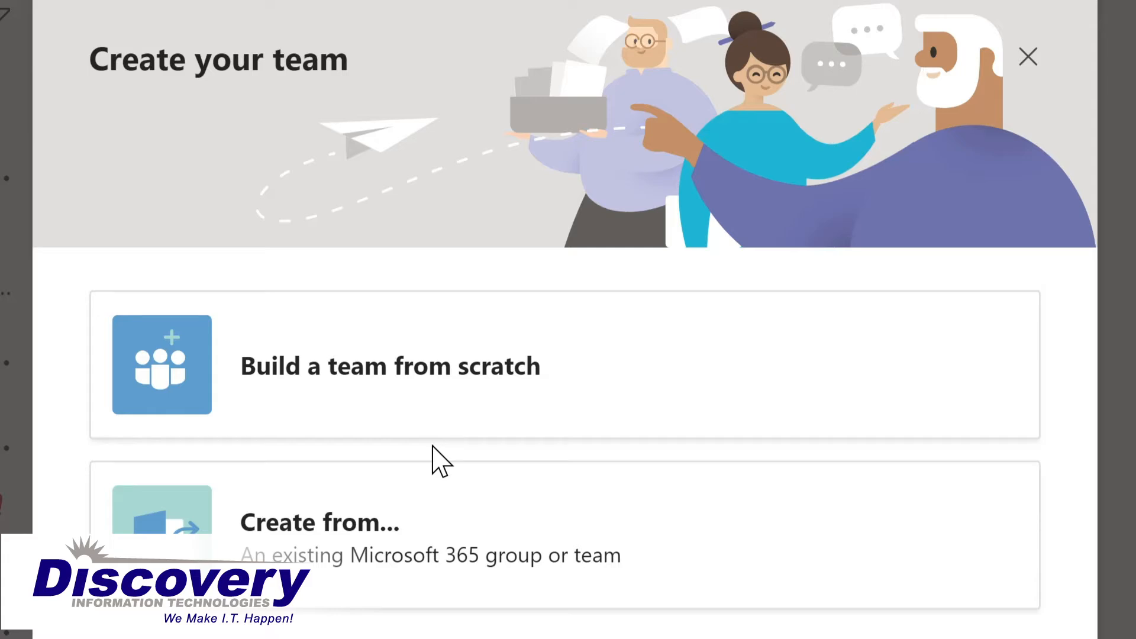
pyautogui.click(488, 373)
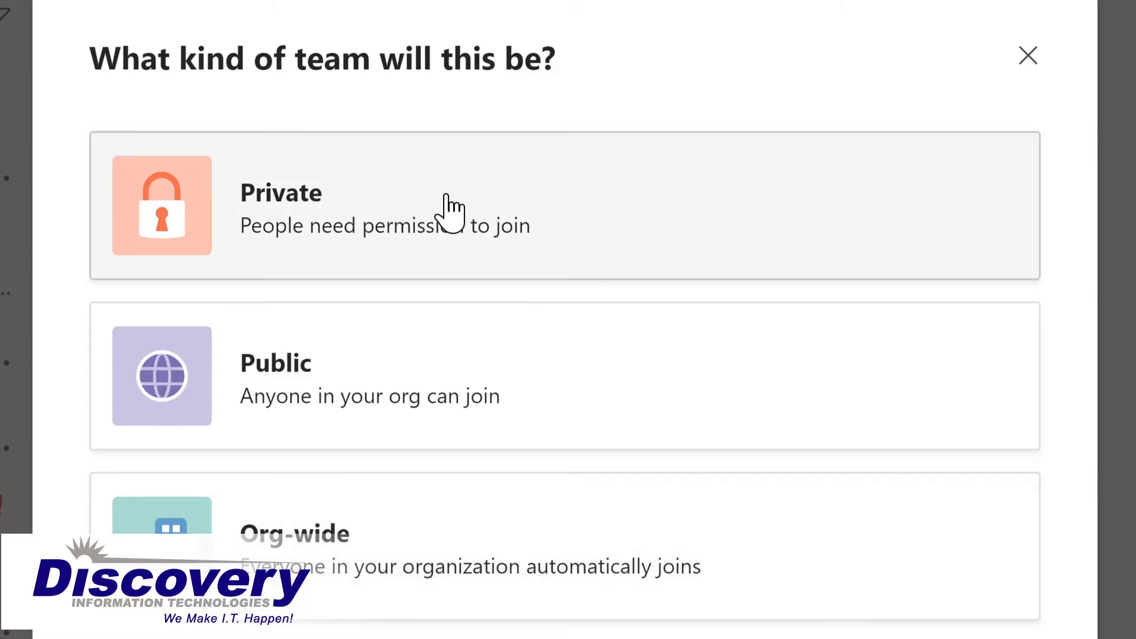
pyautogui.click(448, 204)
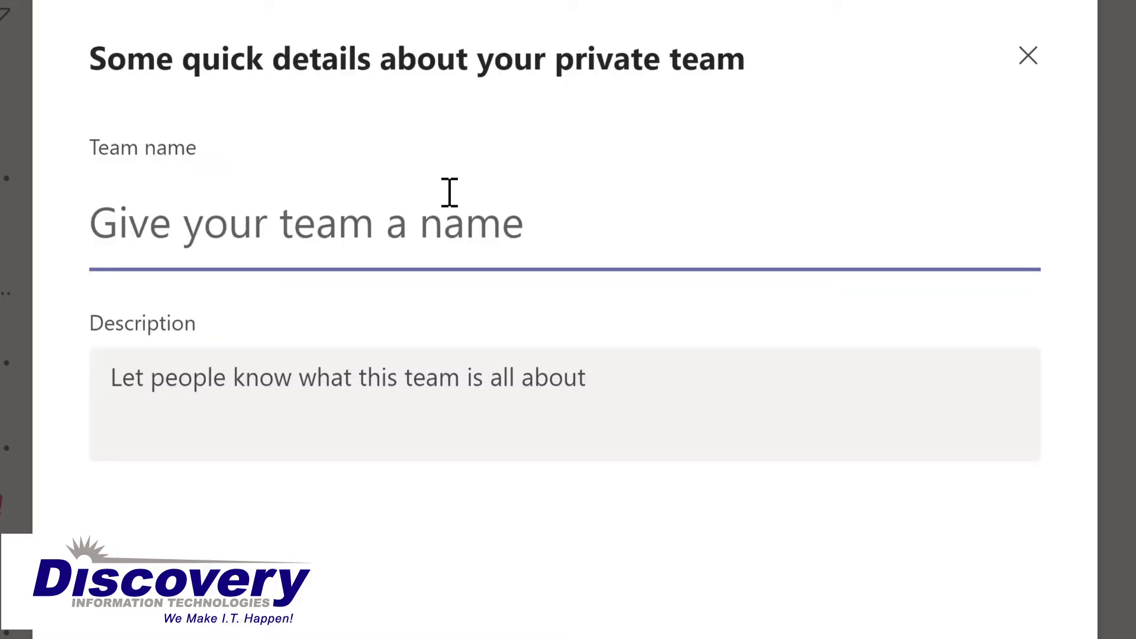
pyautogui.write('Evergreen Project Team')
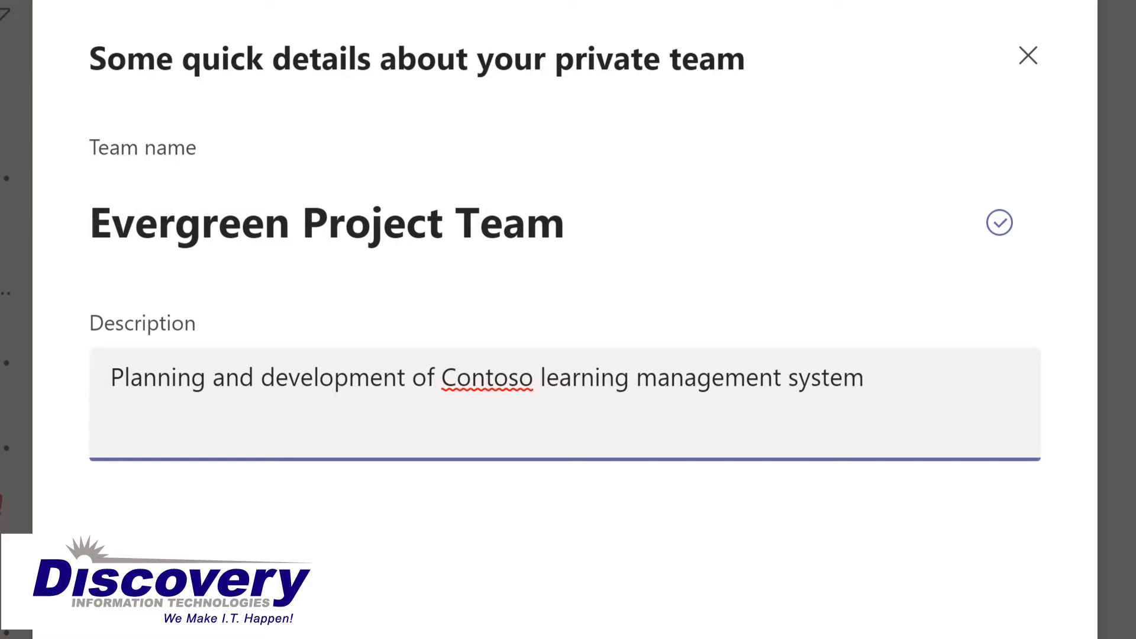
pyautogui.click(977, 638)
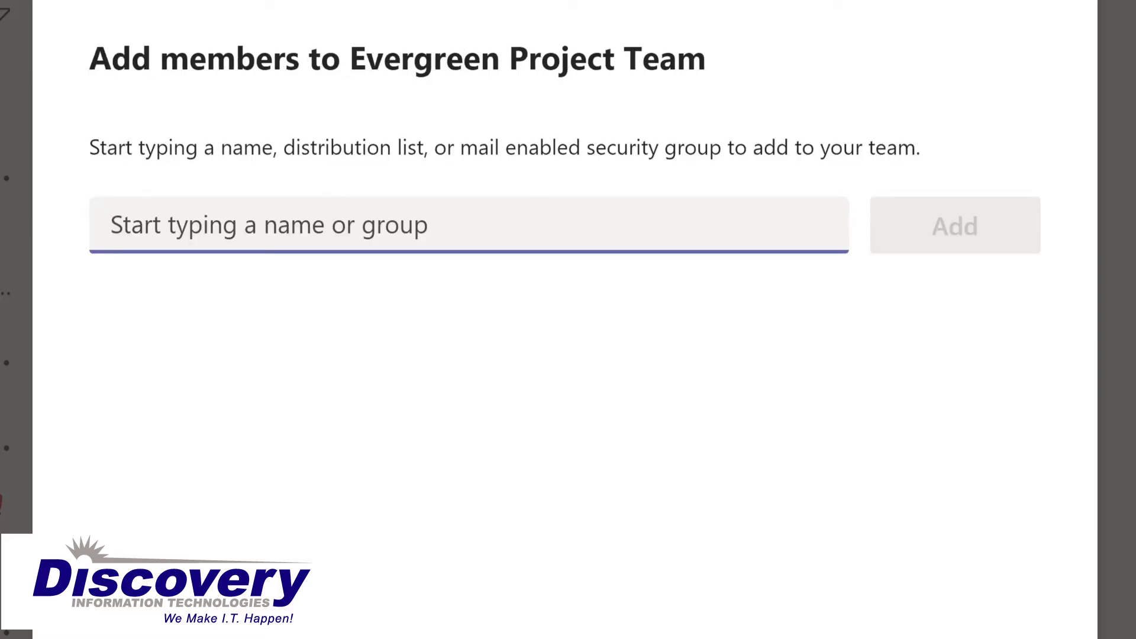
# Add the planner, project manager, IT admin and HR manager to the Evergreen Project Team as members.
pyautogui.write('L')
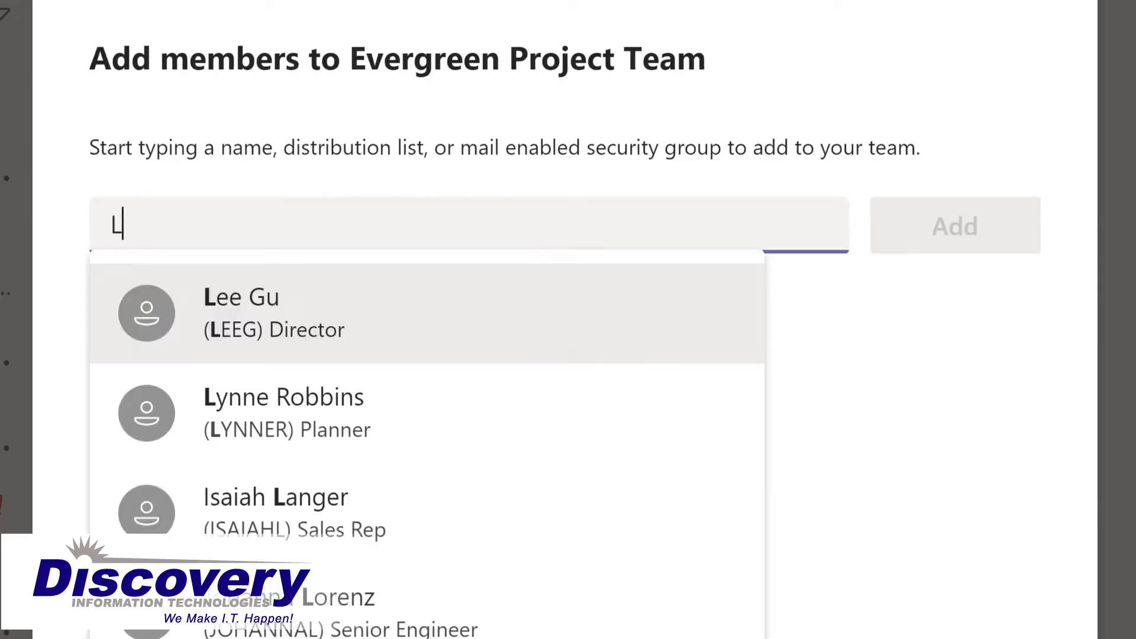
pyautogui.write('ynn')
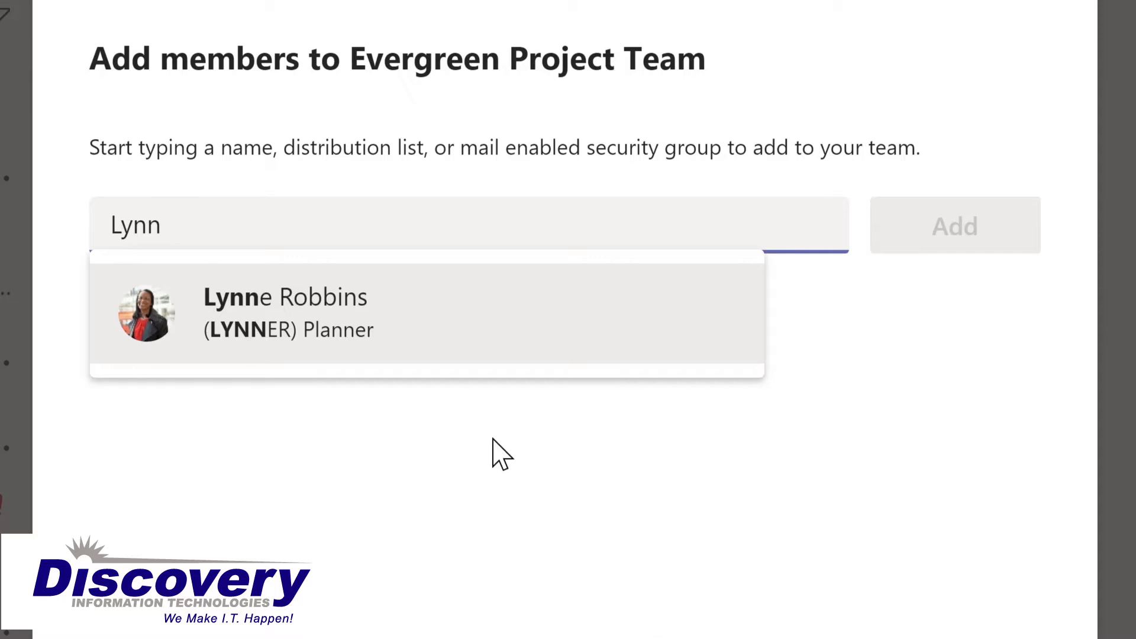
pyautogui.click(336, 326)
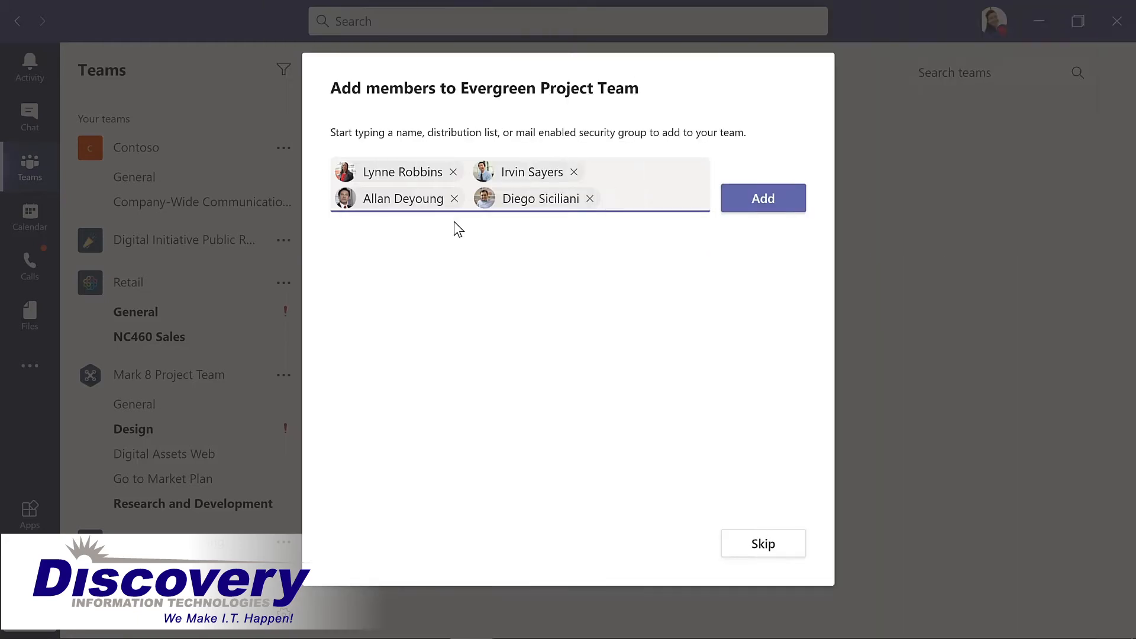
pyautogui.click(766, 206)
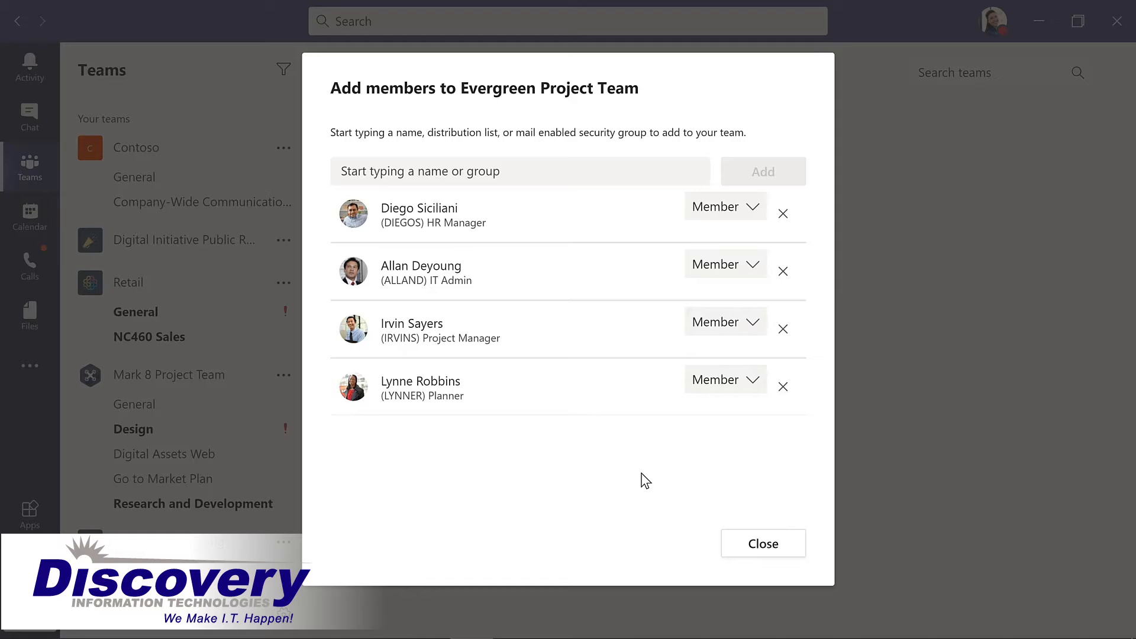
pyautogui.click(761, 544)
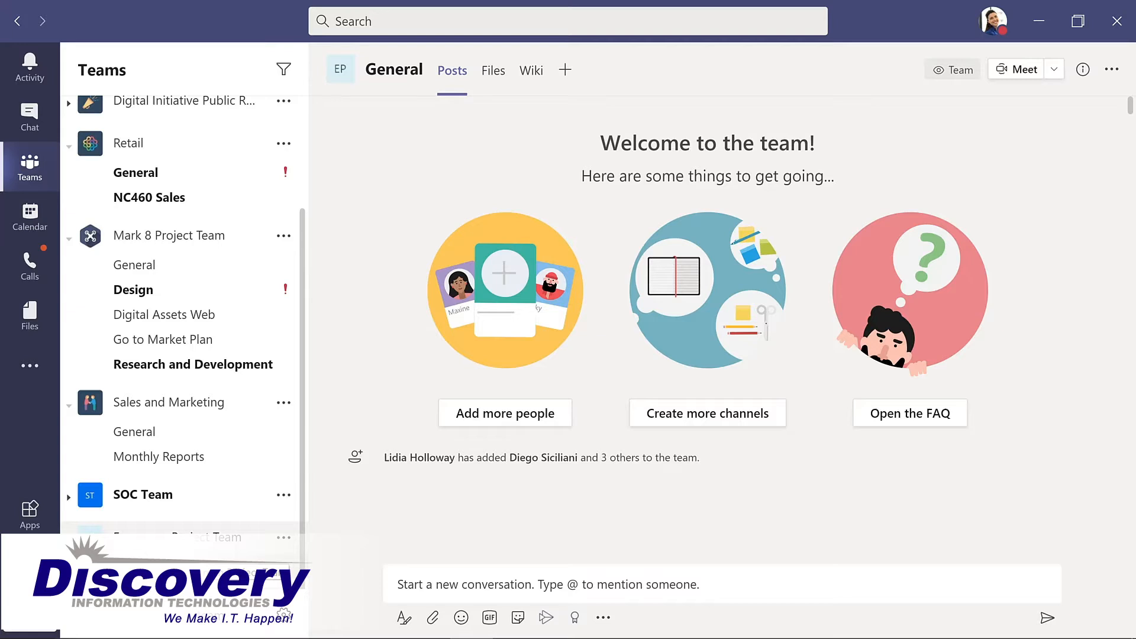
# Move the Evergreen Project Team directly above Sales and Marketing in the list of teams.
pyautogui.moveTo(177, 532); pyautogui.dragTo(181, 302)
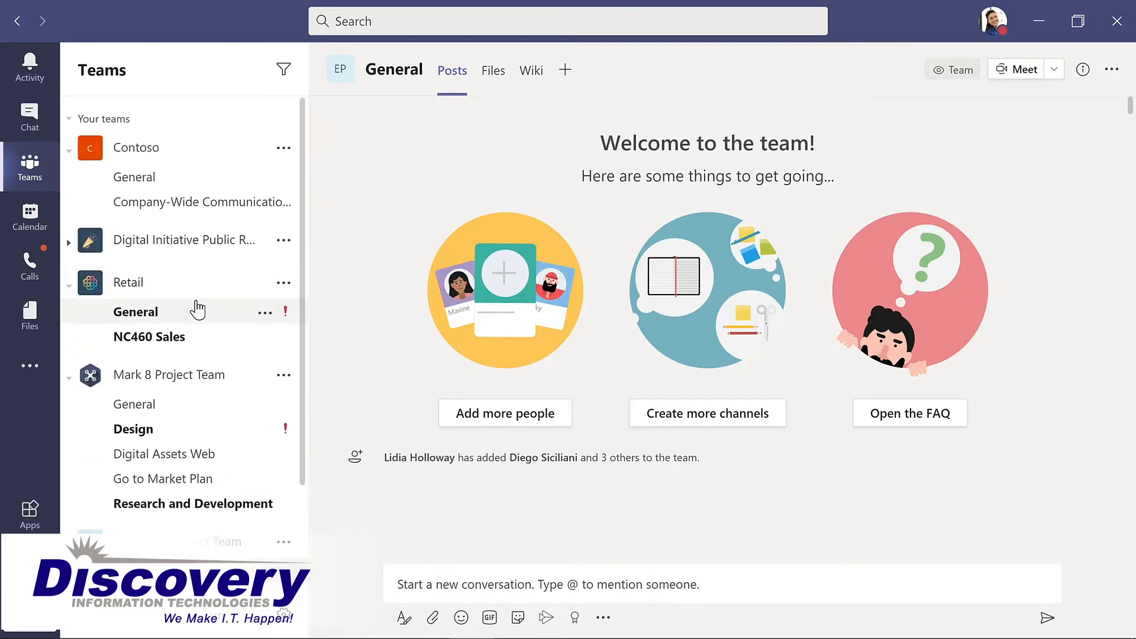
pyautogui.scroll(-2, 172, 458)
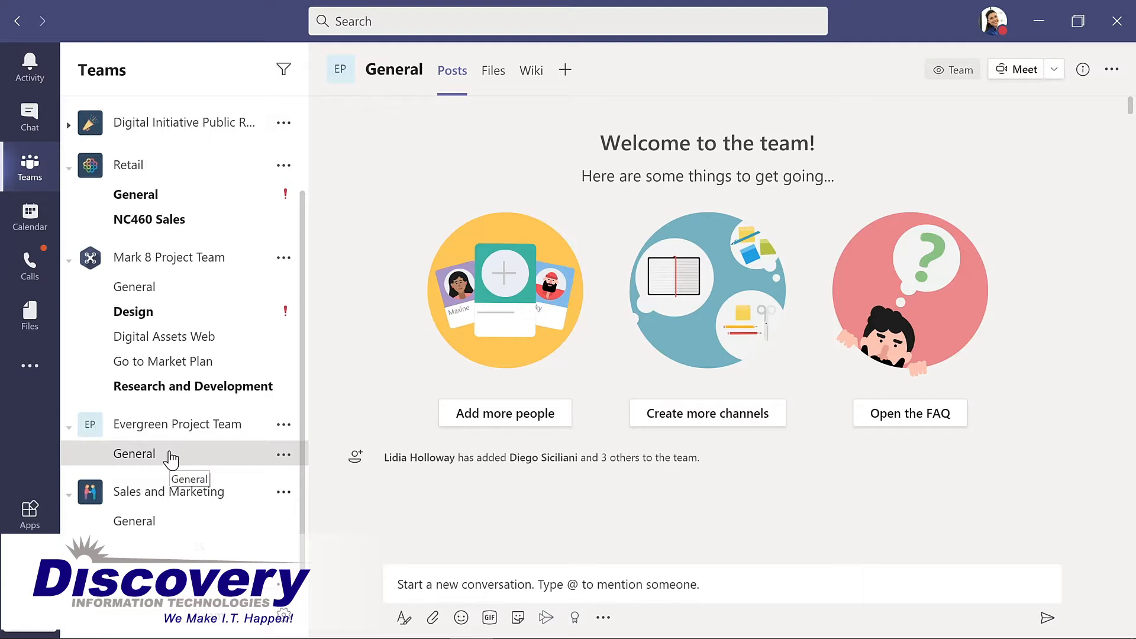
# Post "I'm excited to start planning our new LMS!" with a smile emoji in the Evergreen Project Team's General channel.
pyautogui.click(402, 585)
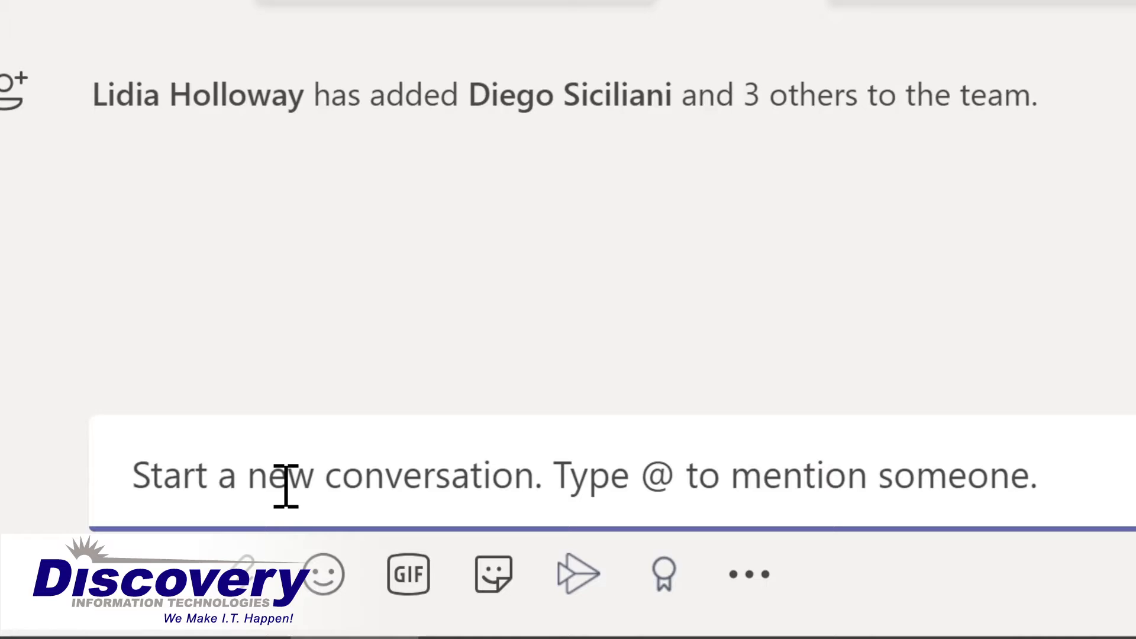
pyautogui.write("I'm excited to start planning our new LMS!")
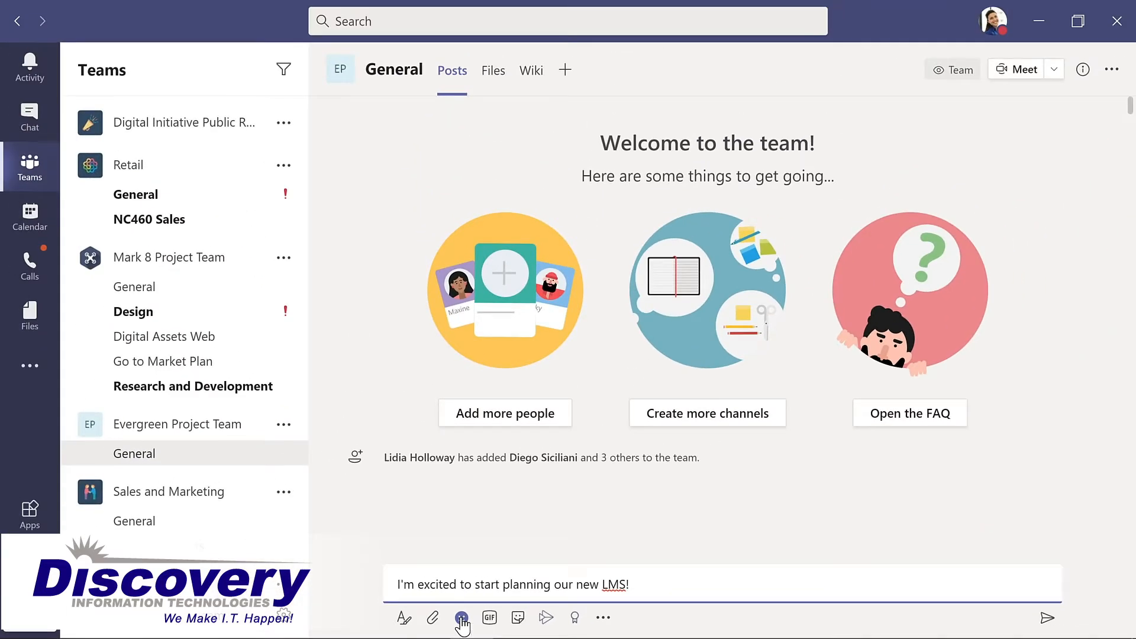
pyautogui.click(462, 619)
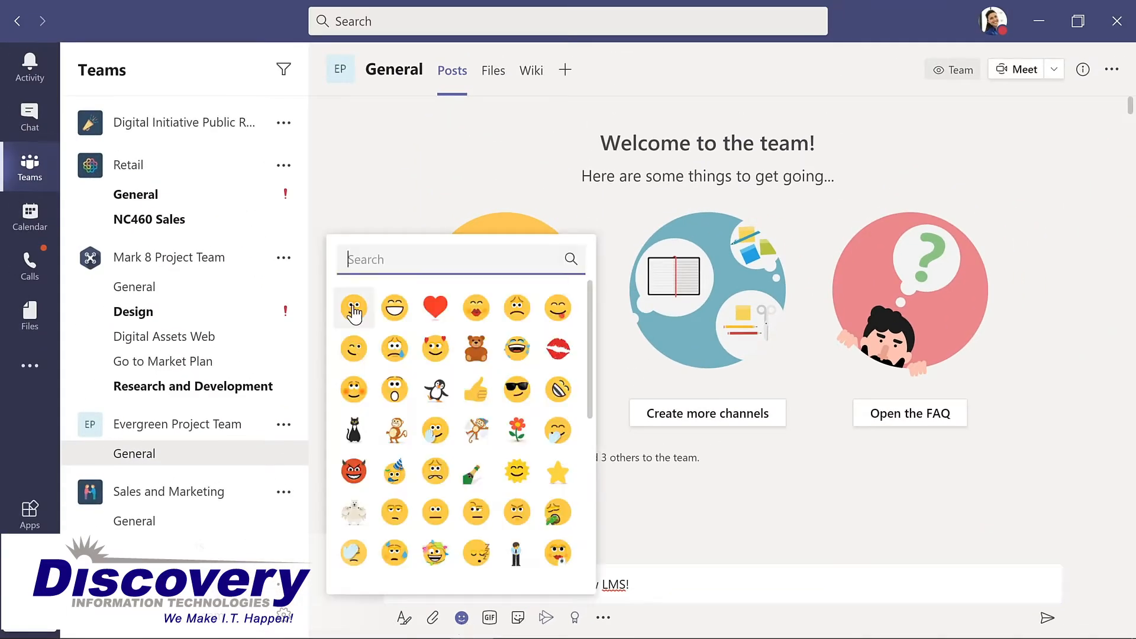
pyautogui.click(353, 309)
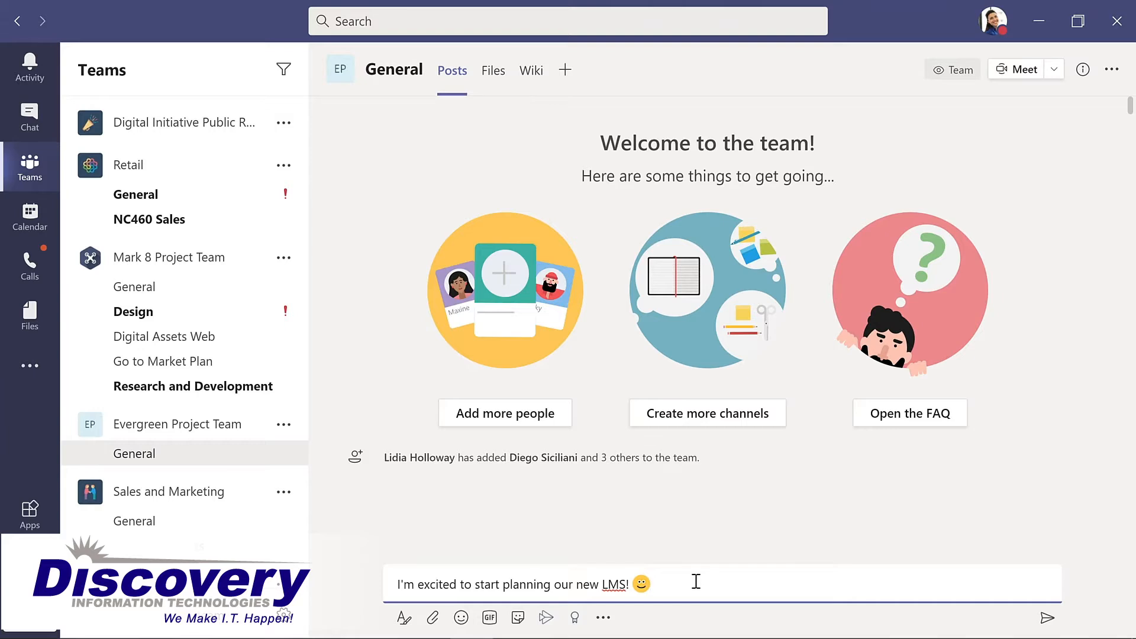
pyautogui.click(1048, 619)
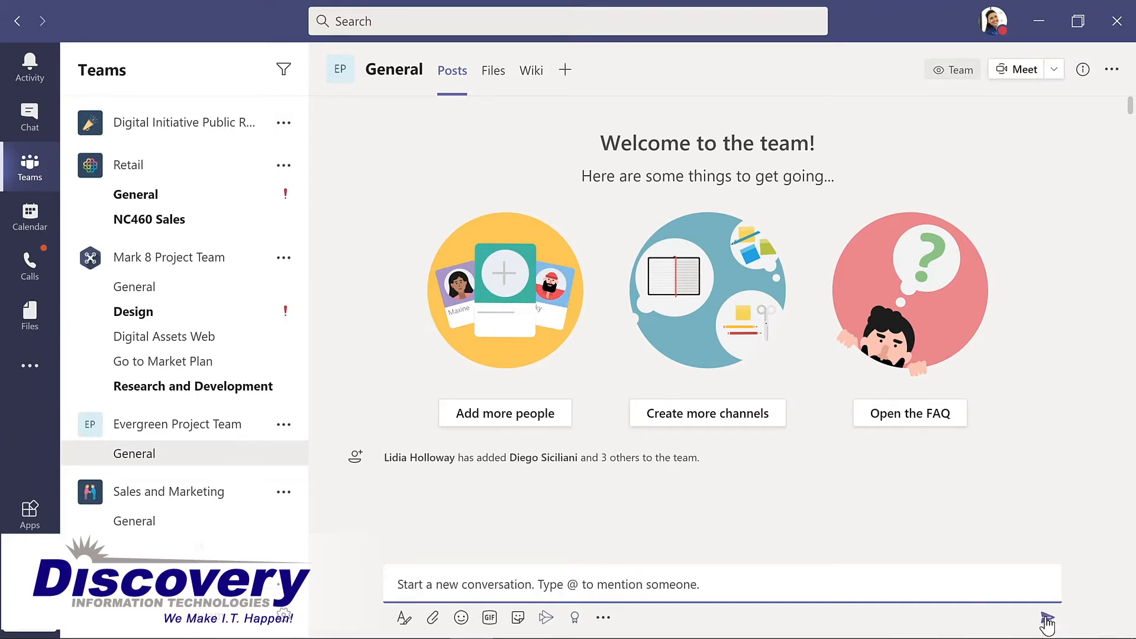
pyautogui.click(348, 561)
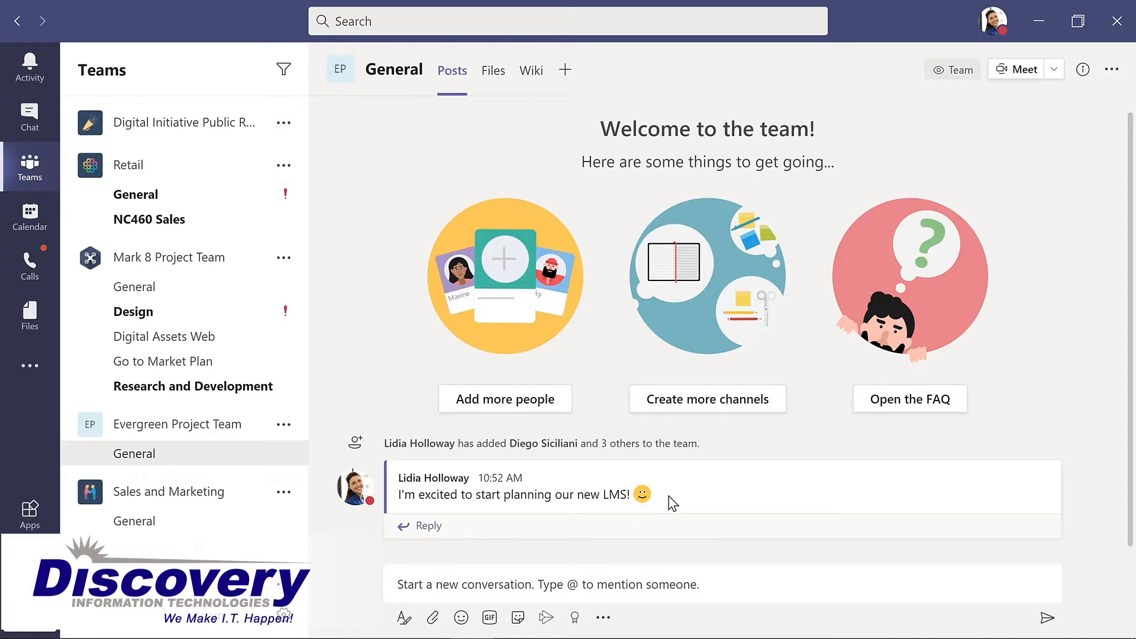
# Edit the posted General channel message so it begins with a mention of the Evergreen Project Team followed by a comma.
pyautogui.moveTo(673, 503)
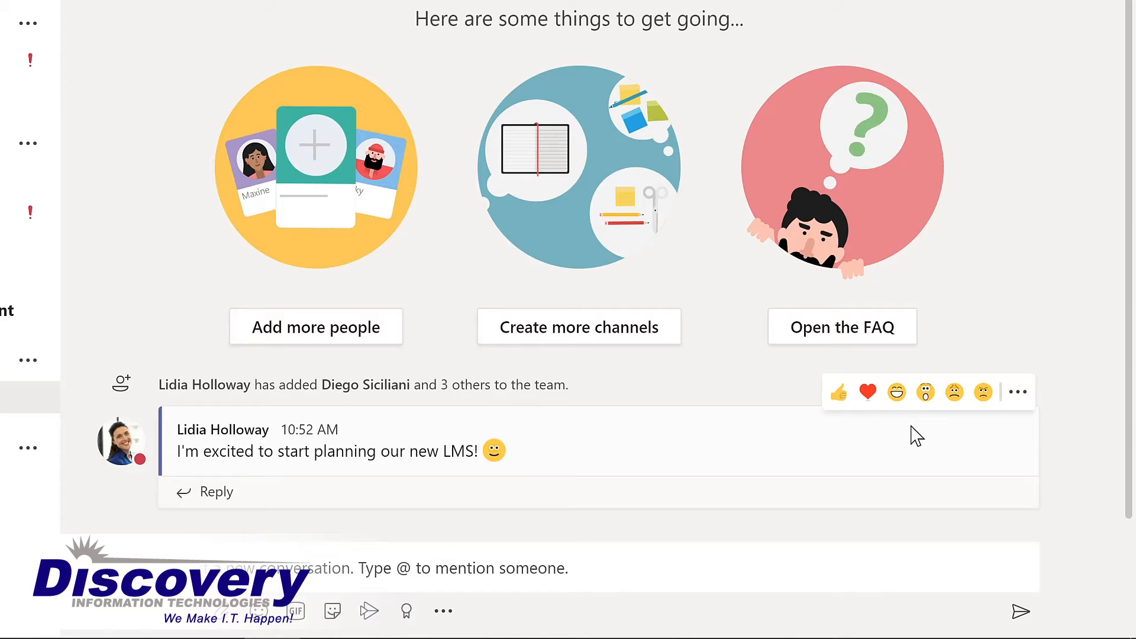
pyautogui.click(1021, 403)
pyautogui.moveTo(1023, 407)
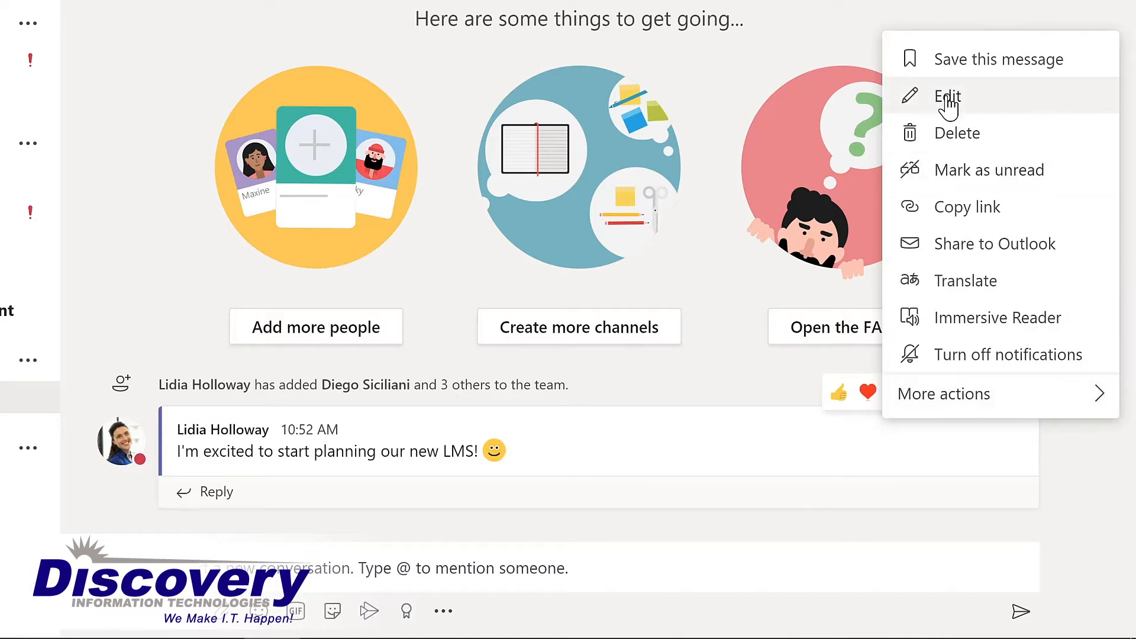
pyautogui.click(948, 97)
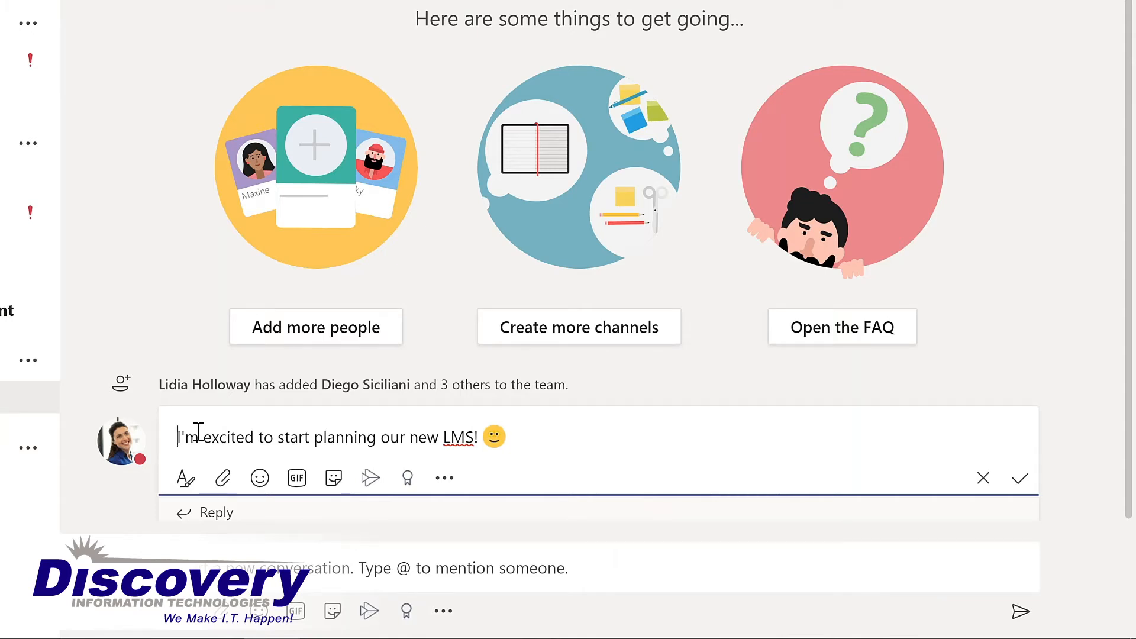
pyautogui.write('@')
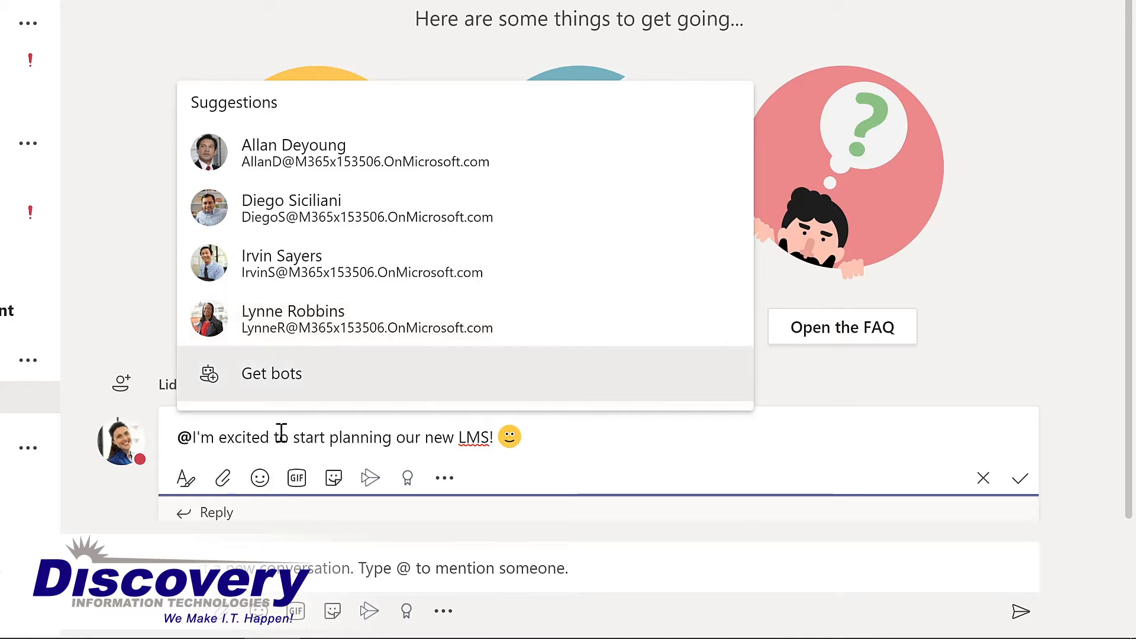
pyautogui.write('team')
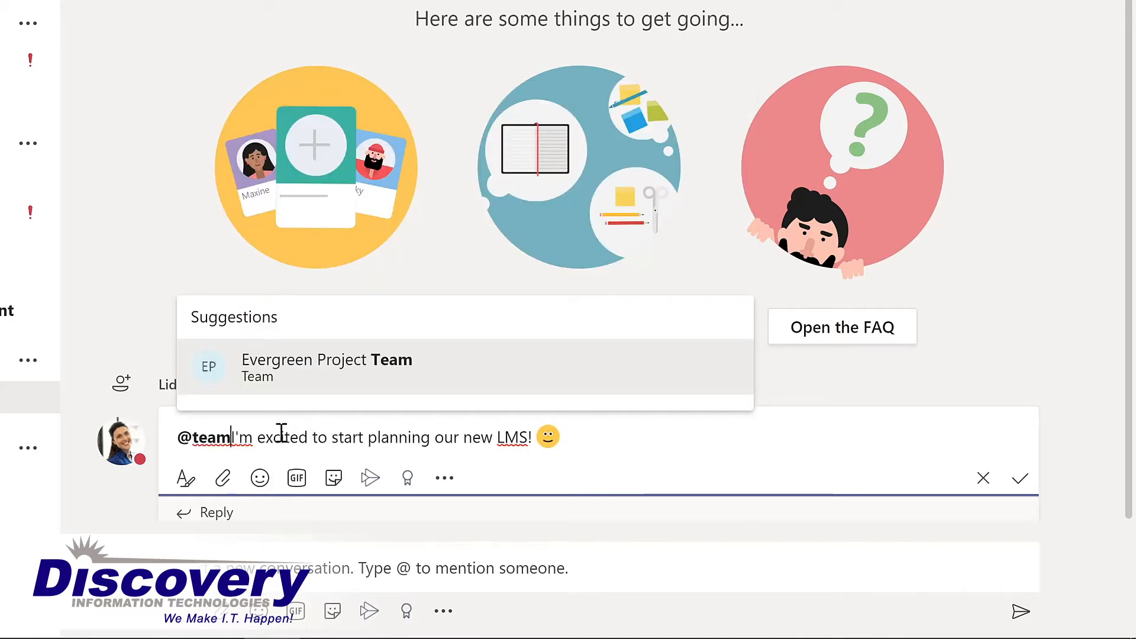
pyautogui.click(310, 376)
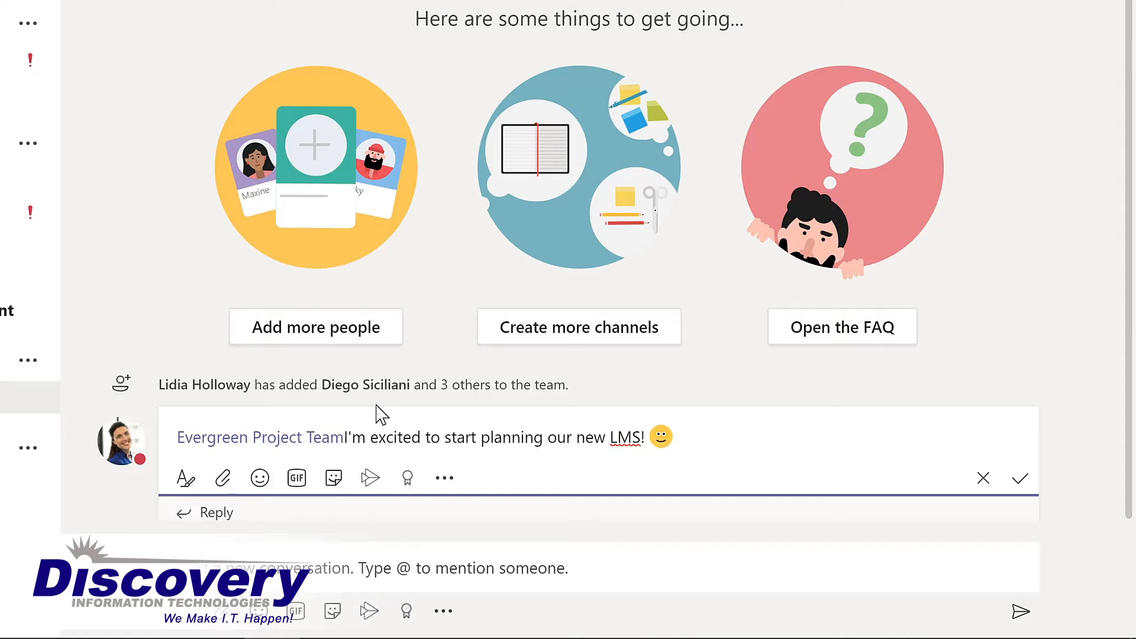
pyautogui.write(',')
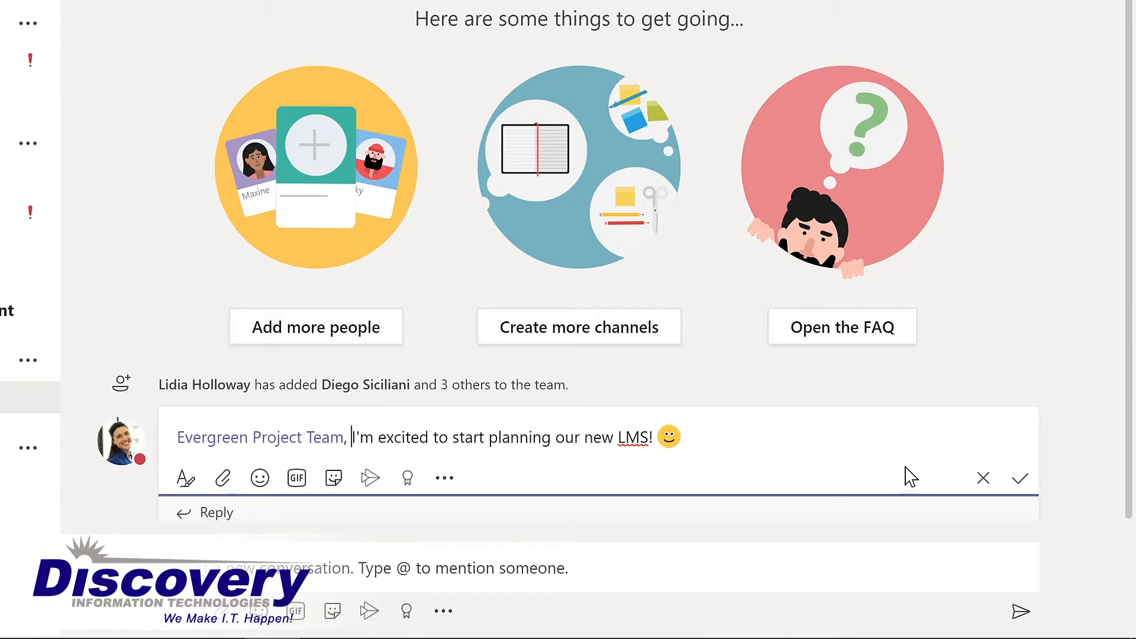
pyautogui.click(1024, 482)
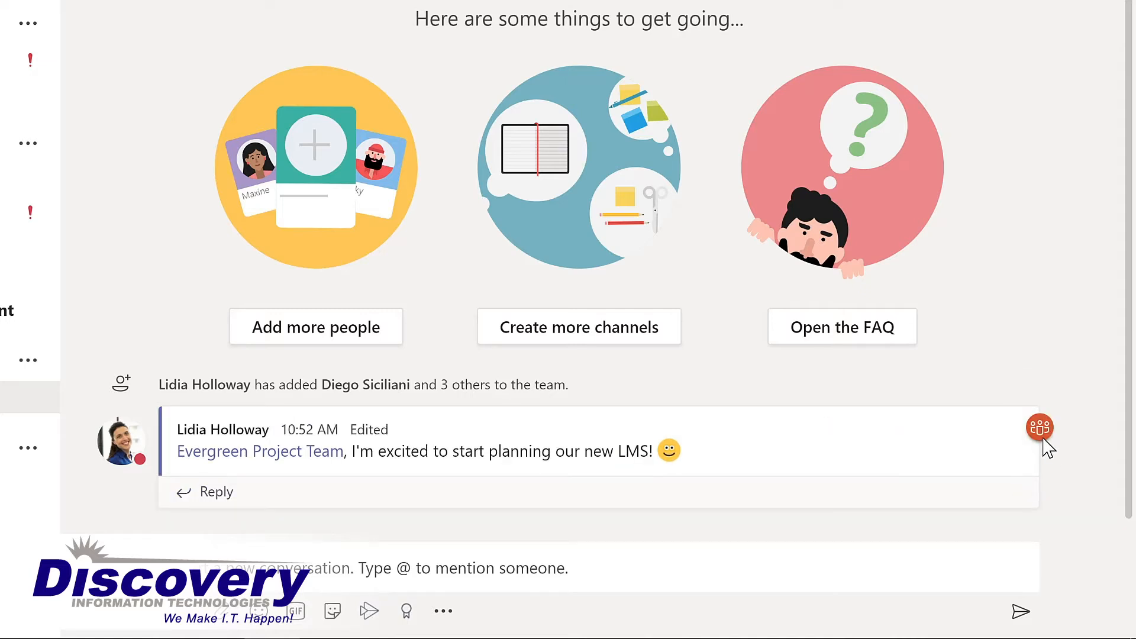
pyautogui.moveTo(1048, 444)
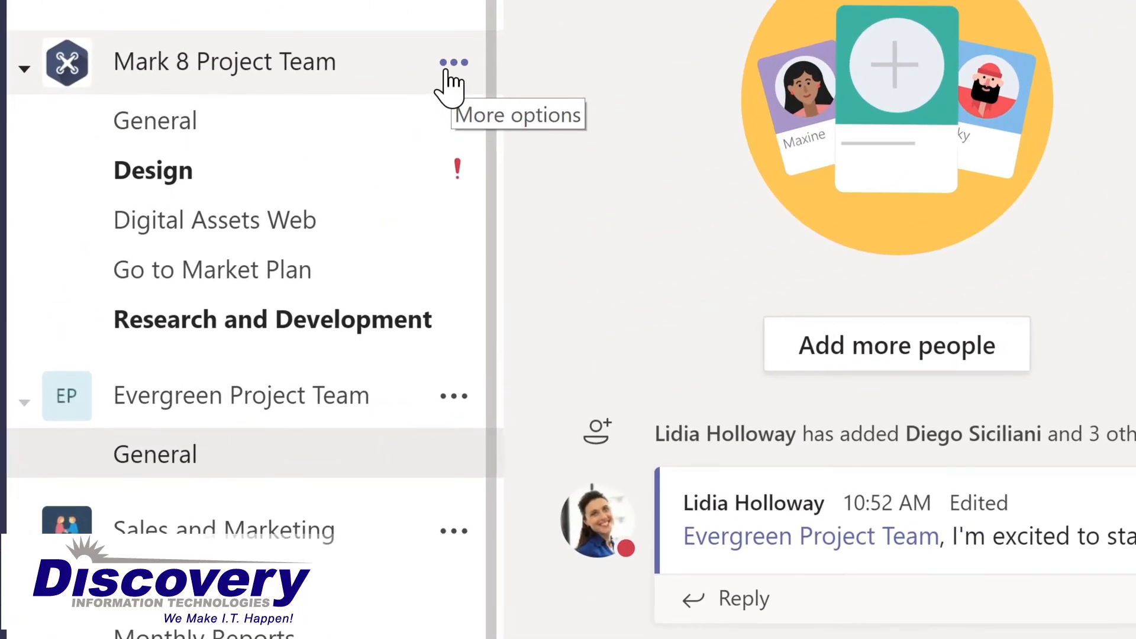
# Review the Mark 8 Project Team's members and guests, channels and analytics in its team management view.
pyautogui.click(453, 63)
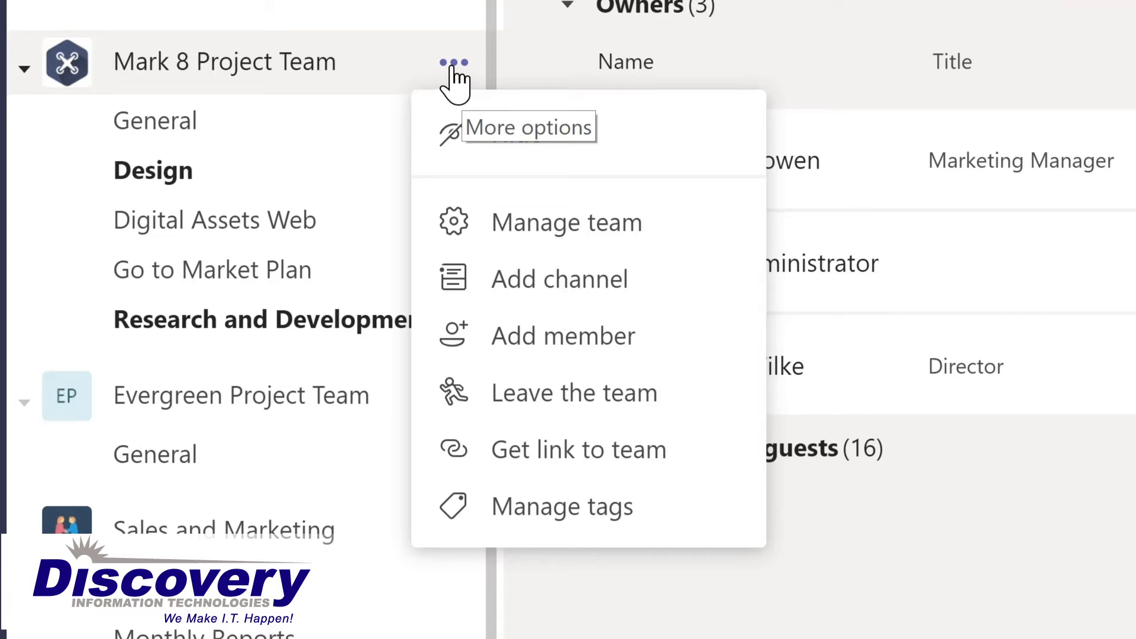
pyautogui.click(552, 236)
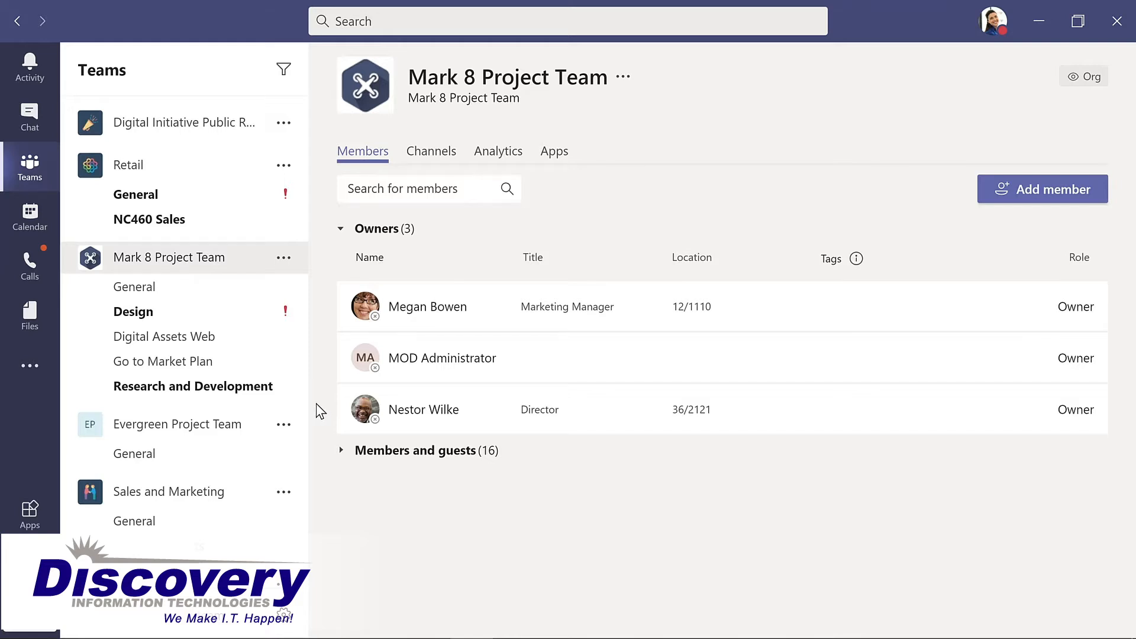
pyautogui.click(386, 457)
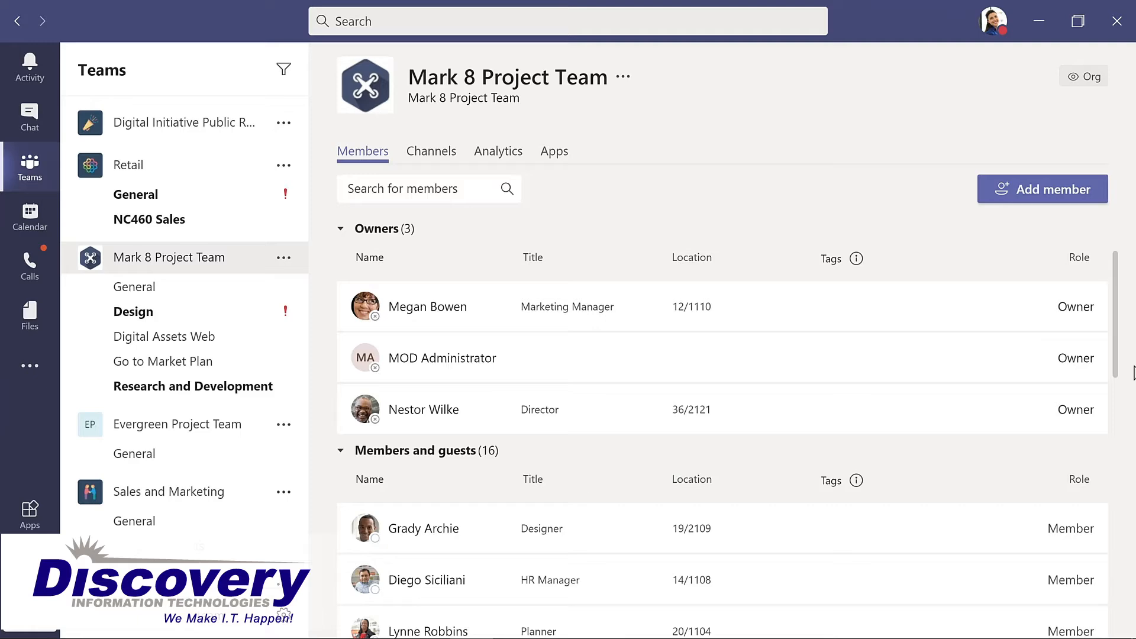
pyautogui.scroll(-1, 1130, 422)
pyautogui.scroll(-5, 1131, 421)
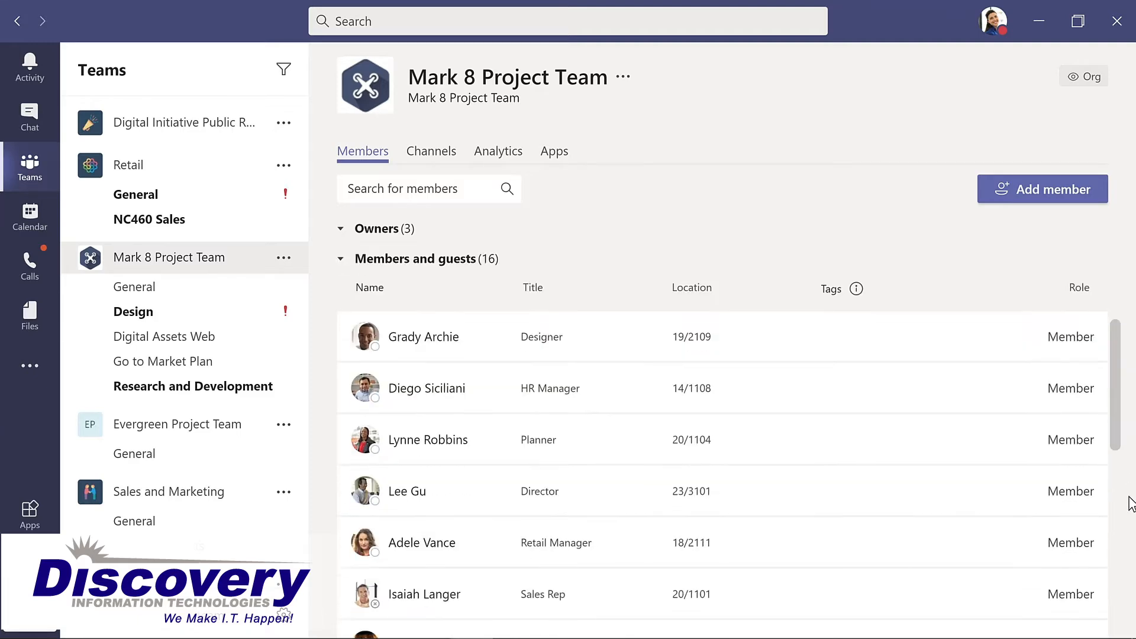
pyautogui.scroll(-6, 1131, 571)
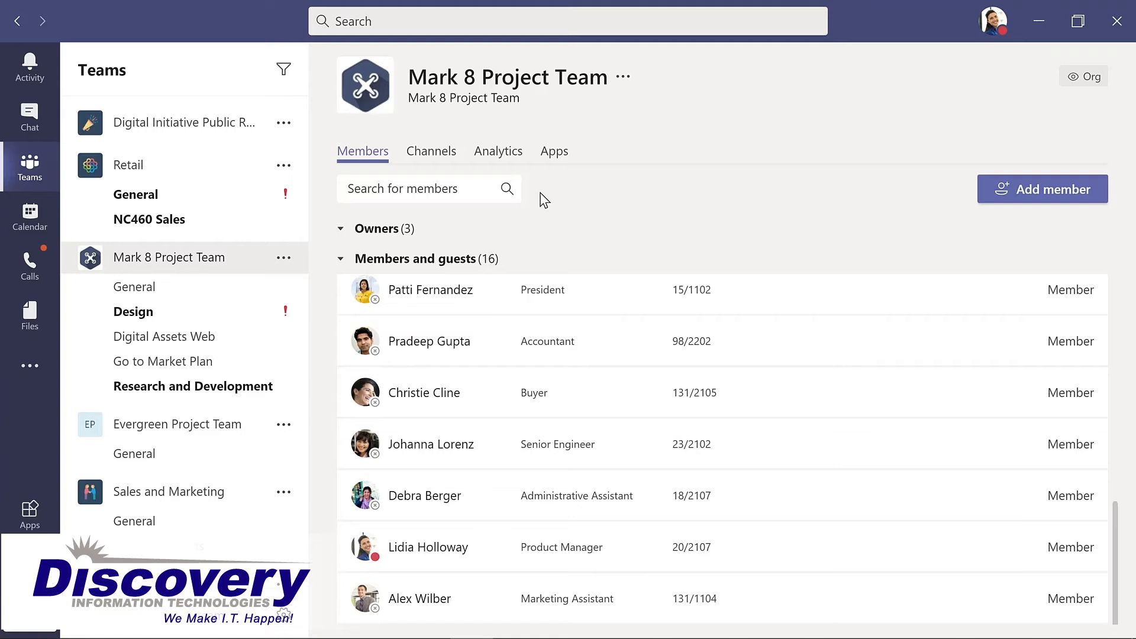
pyautogui.click(431, 155)
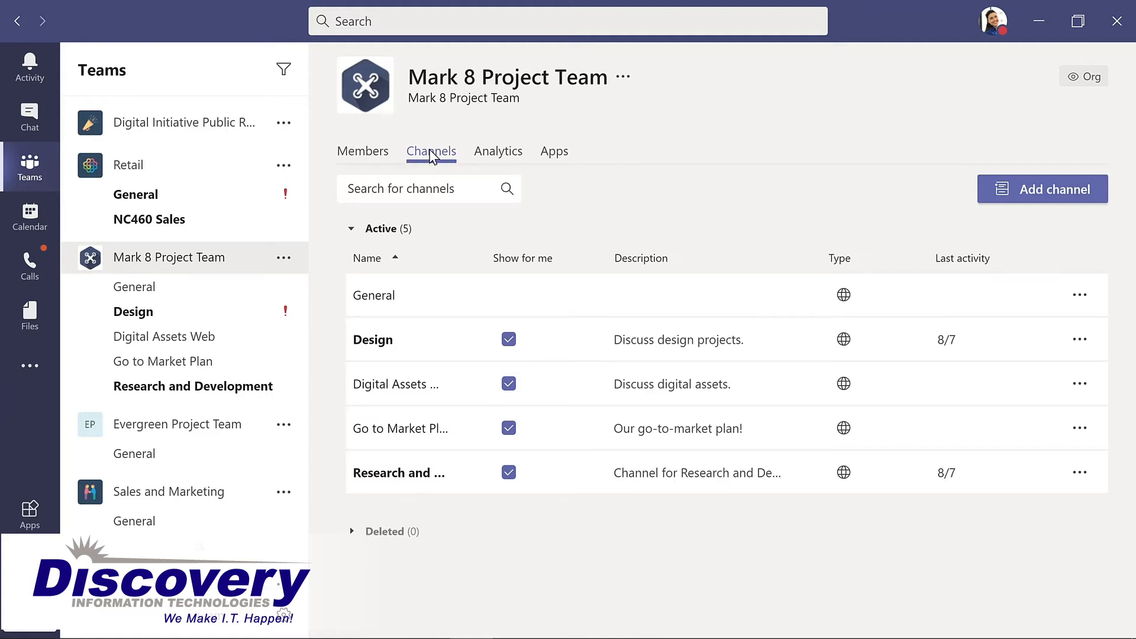
pyautogui.click(497, 157)
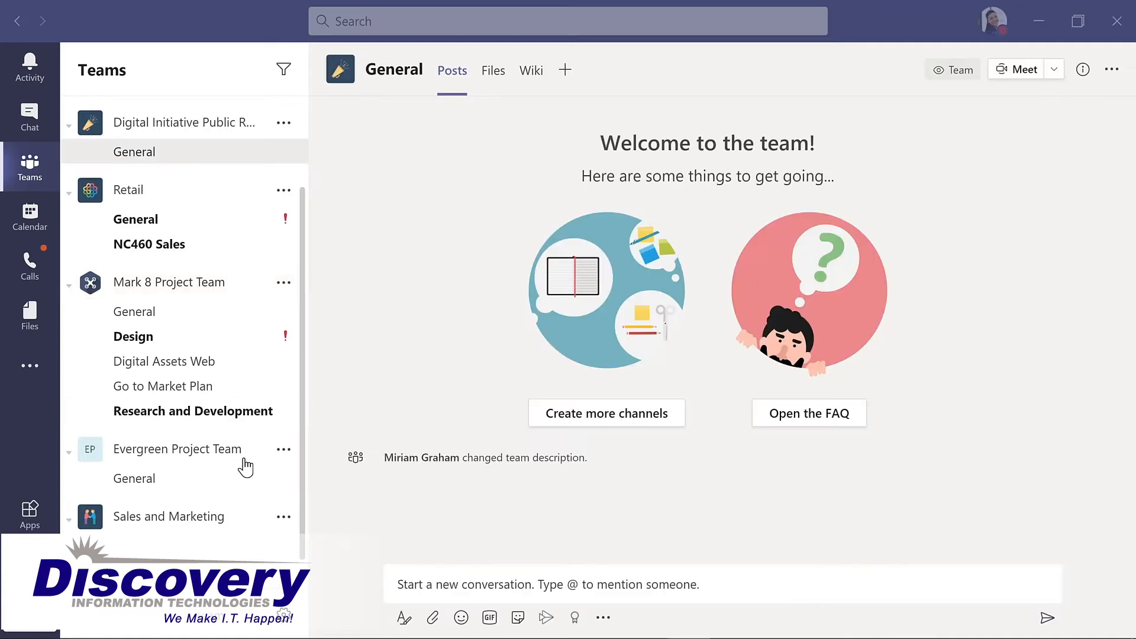
# Add the director to the Evergreen Project Team as a member.
pyautogui.click(283, 454)
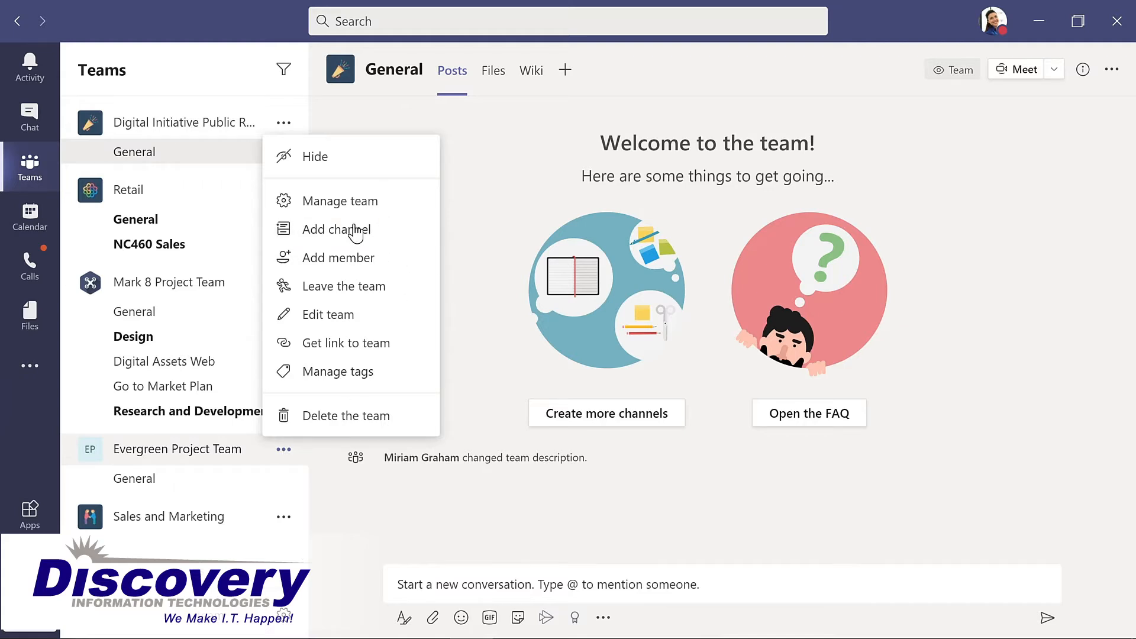
pyautogui.click(335, 258)
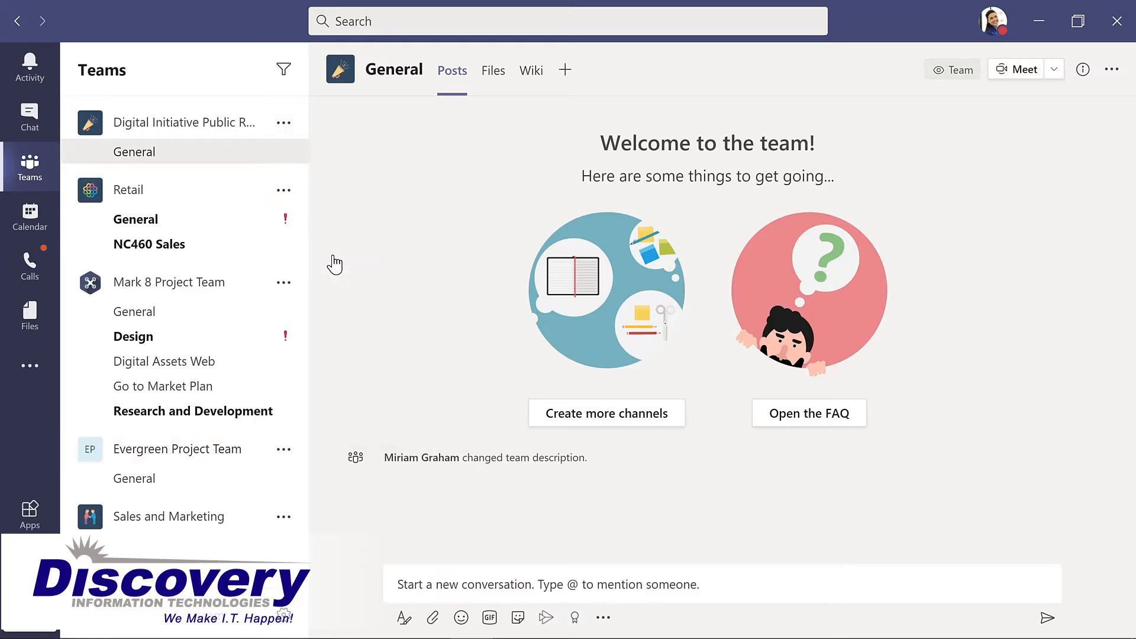
pyautogui.write('nestor')
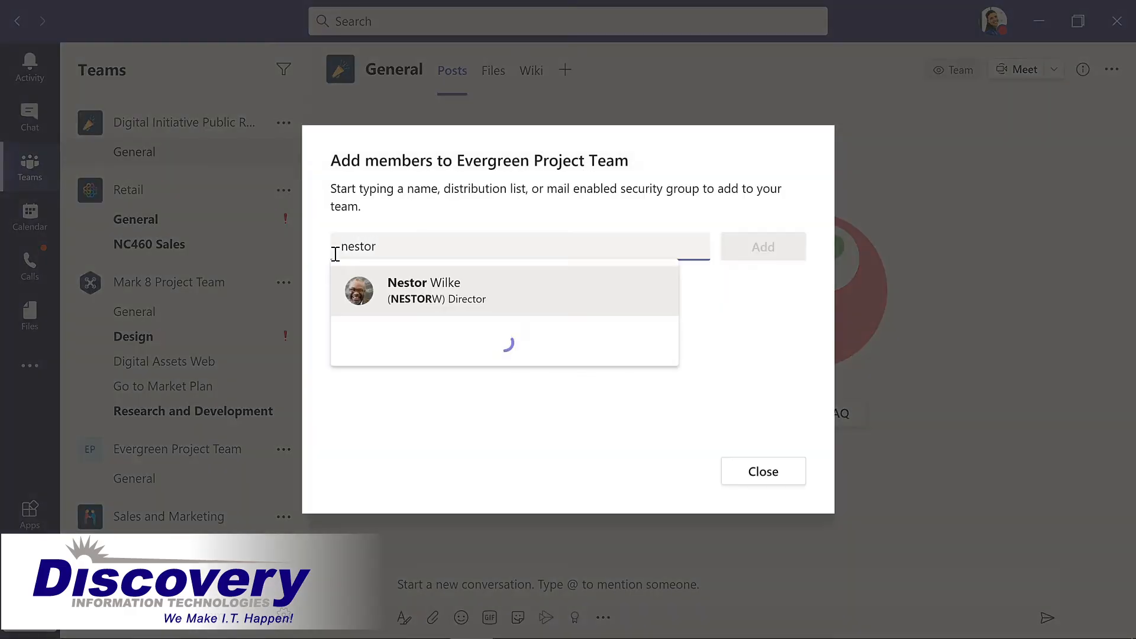
pyautogui.press('Return')
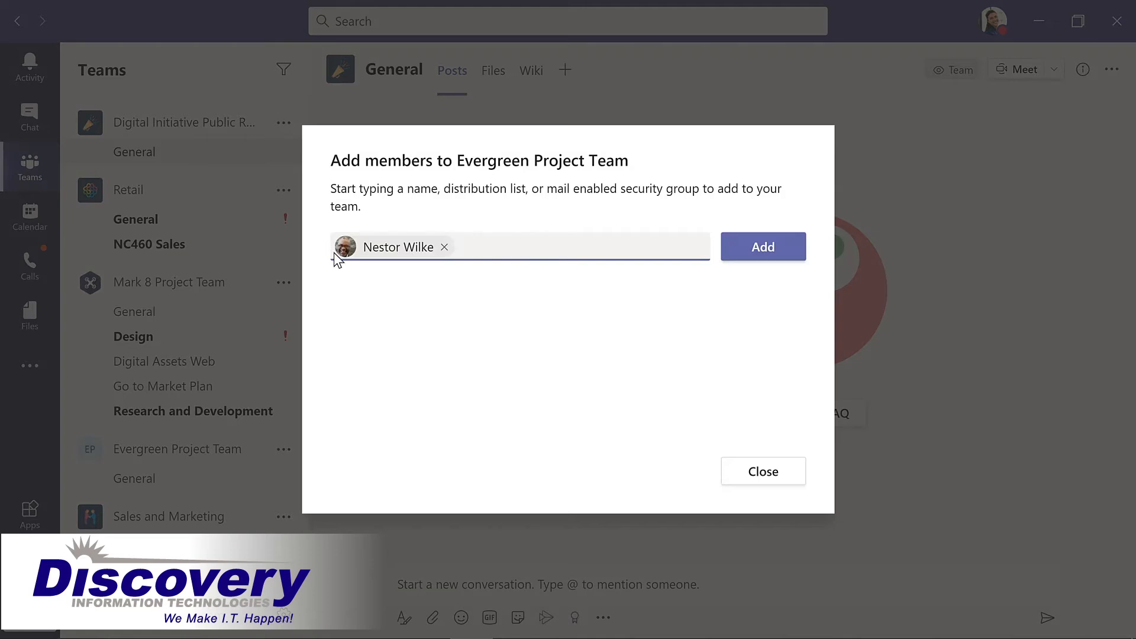
pyautogui.click(772, 254)
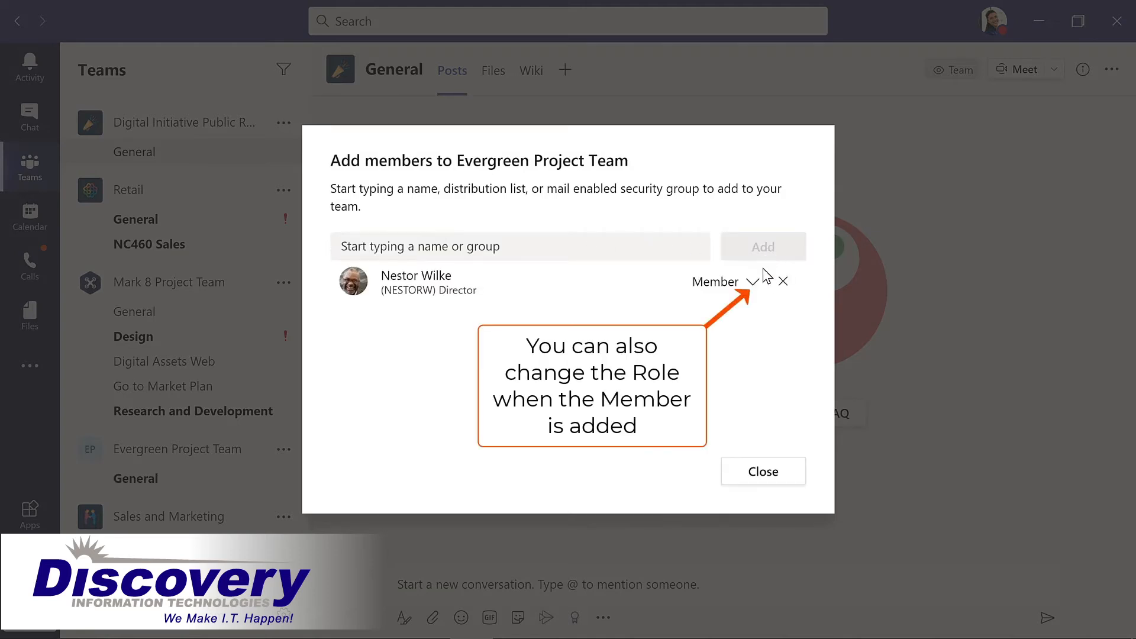
pyautogui.click(763, 471)
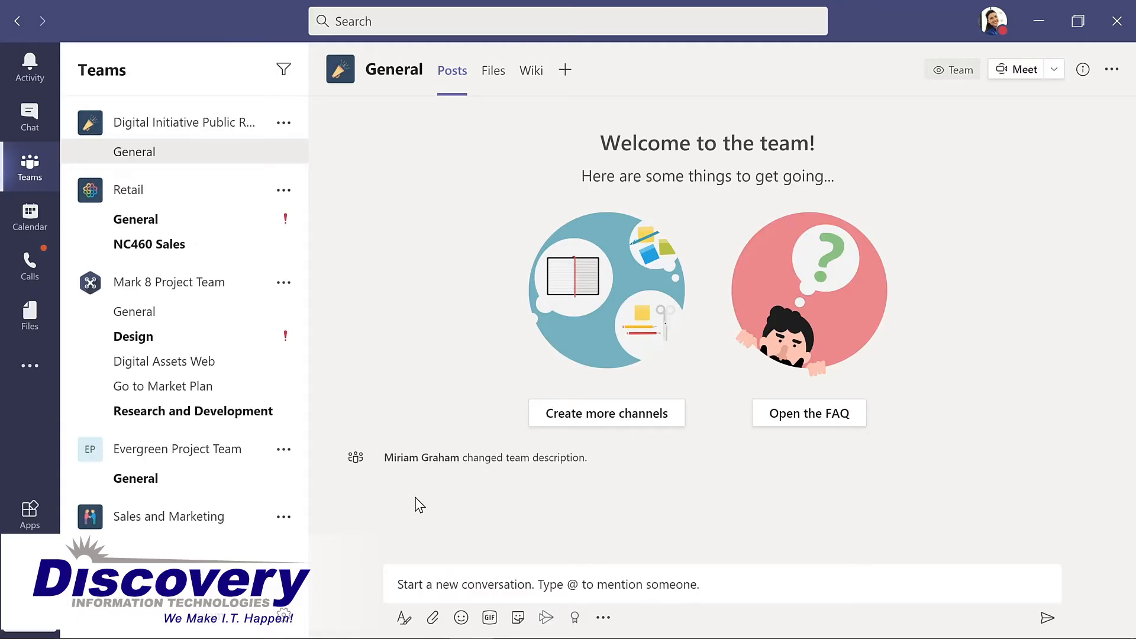
# Change the director's role in the Evergreen Project Team to Owner.
pyautogui.click(284, 451)
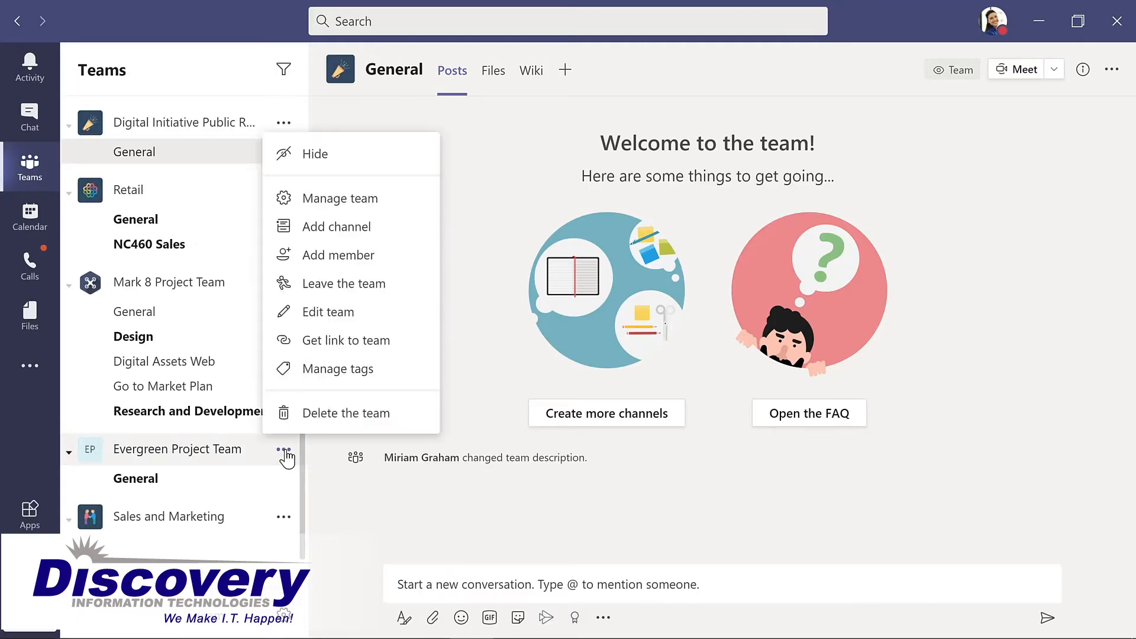
pyautogui.click(345, 199)
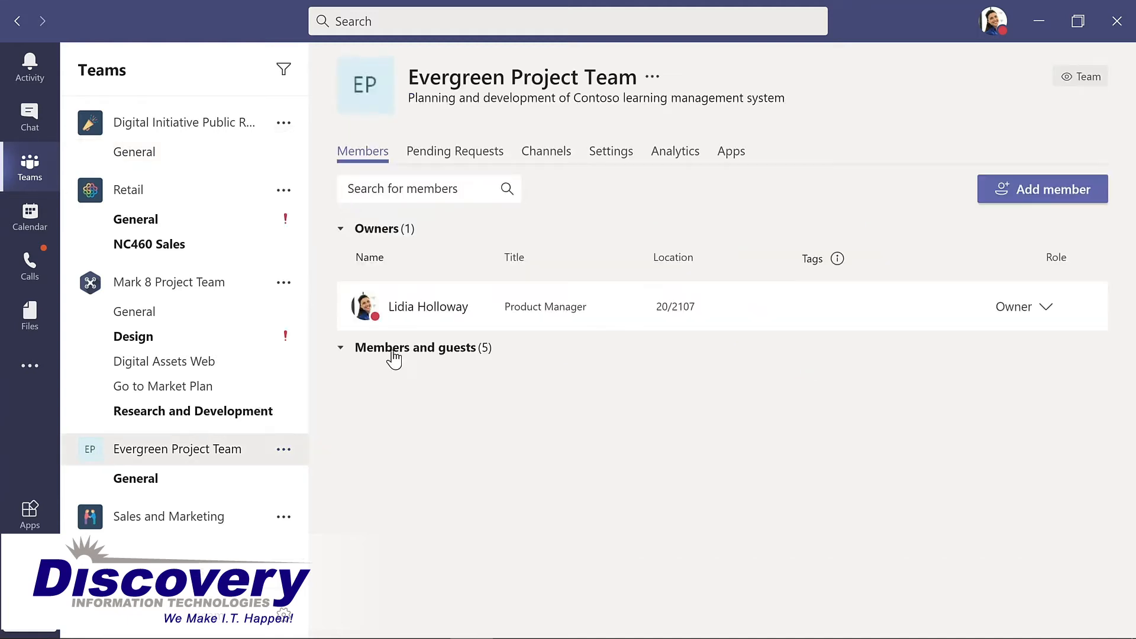
pyautogui.click(393, 352)
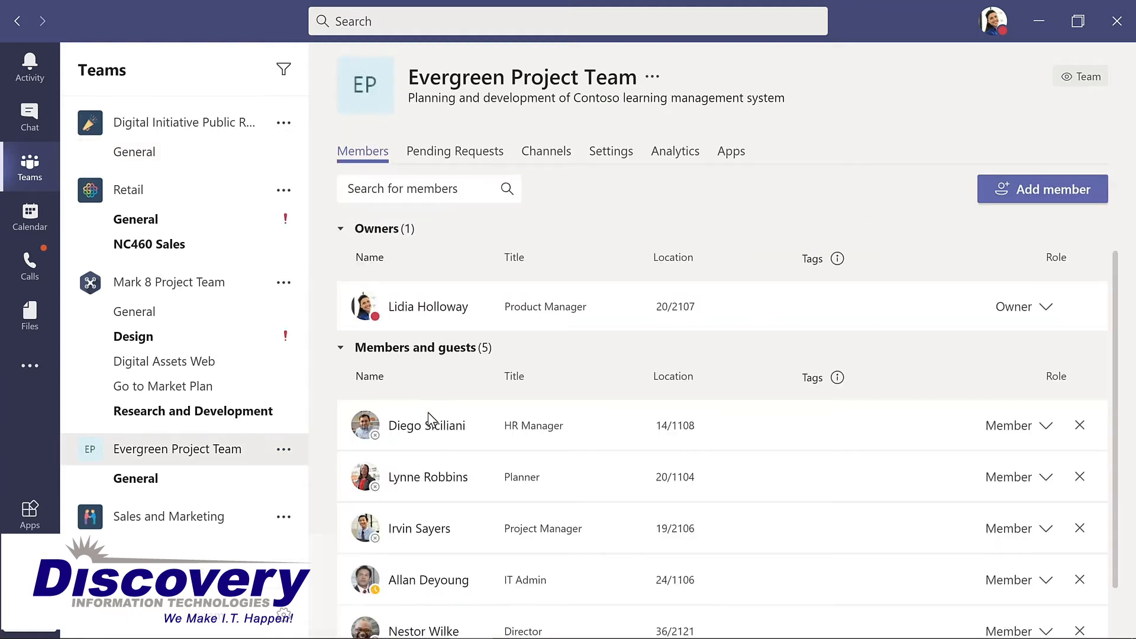
pyautogui.scroll(-1, 432, 429)
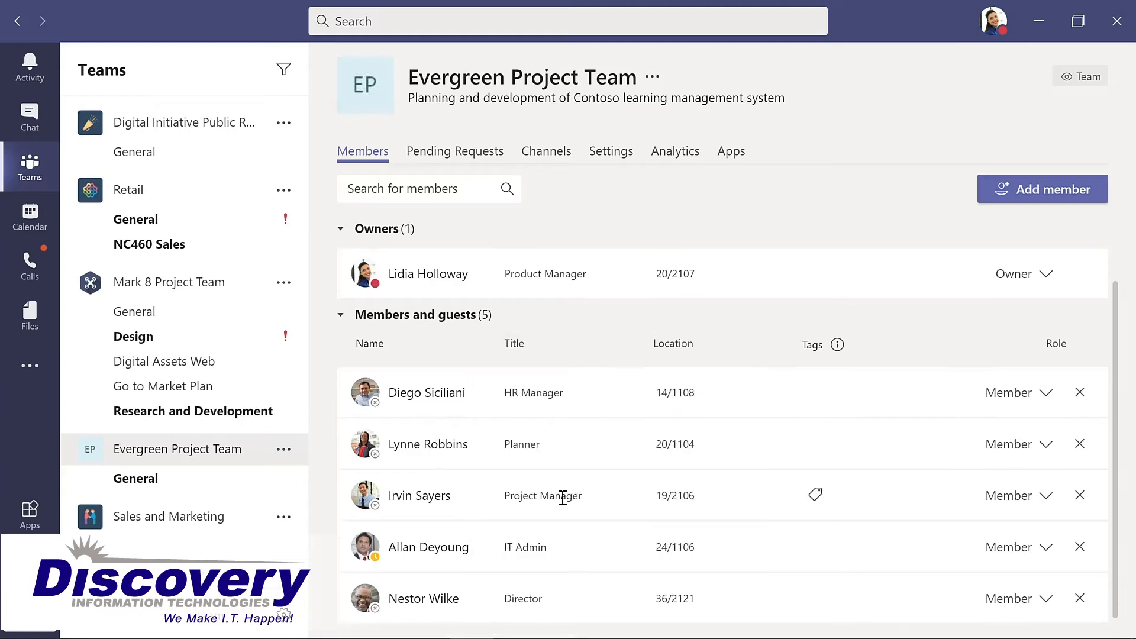
pyautogui.click(1046, 602)
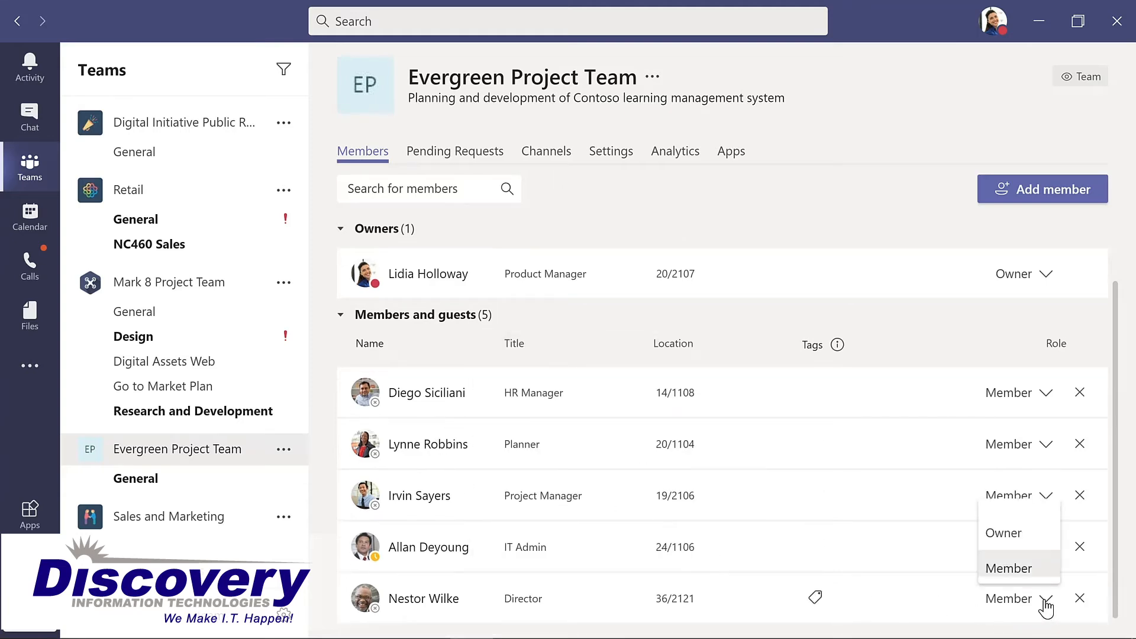
pyautogui.click(1011, 534)
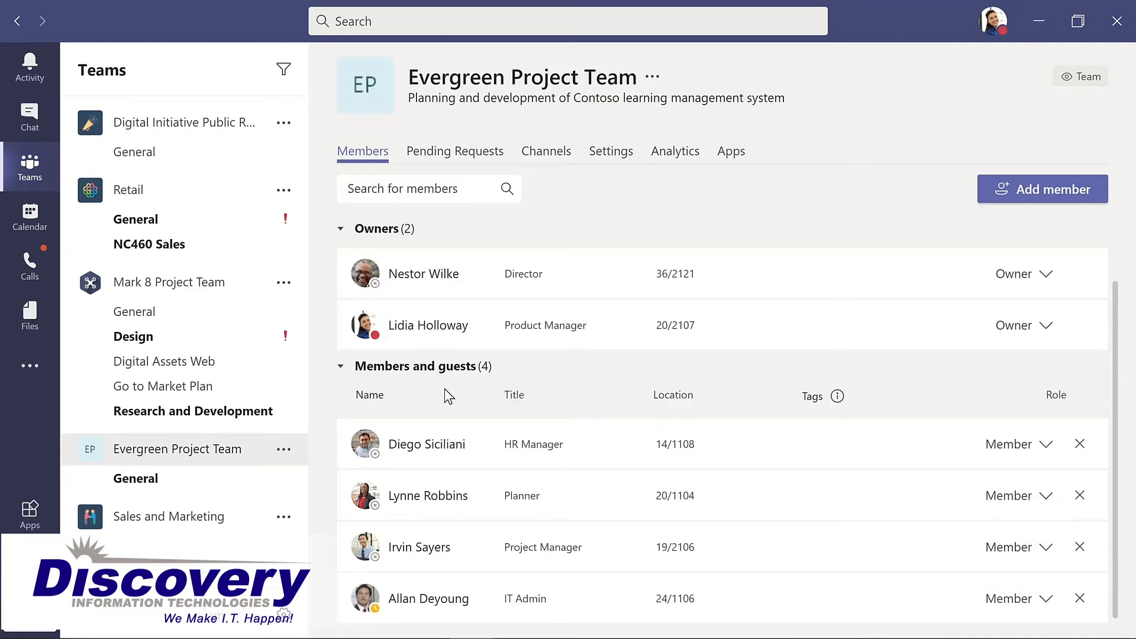
# Start an announcement in the Evergreen Project Team's General channel with a headline of "Welcome", the new director's first name and an exclamation mark.
pyautogui.click(151, 477)
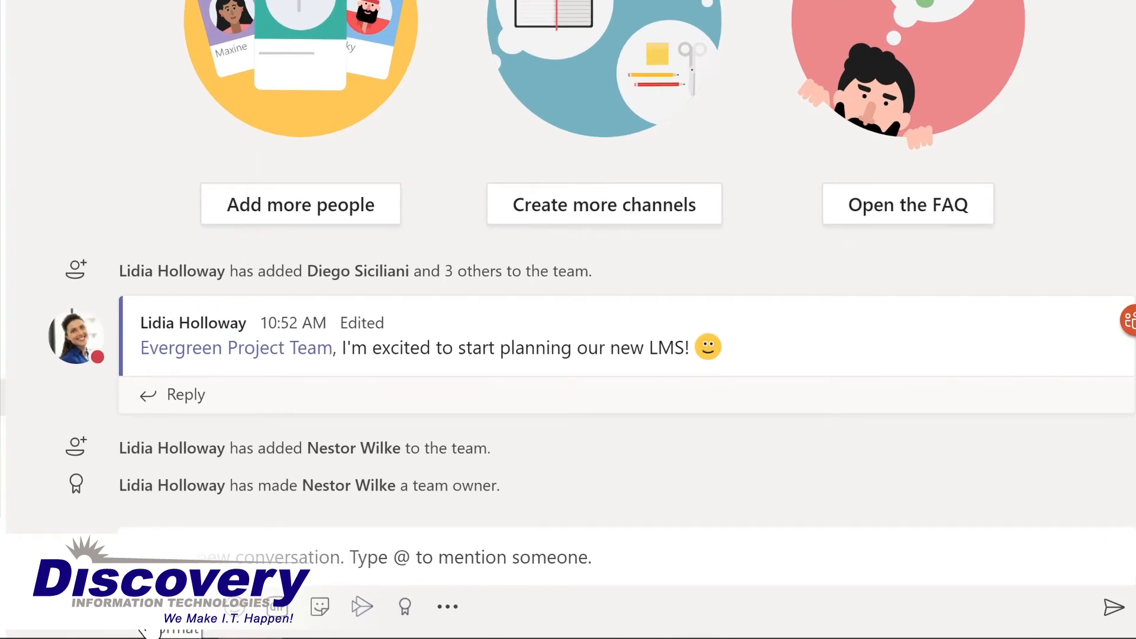
pyautogui.click(148, 611)
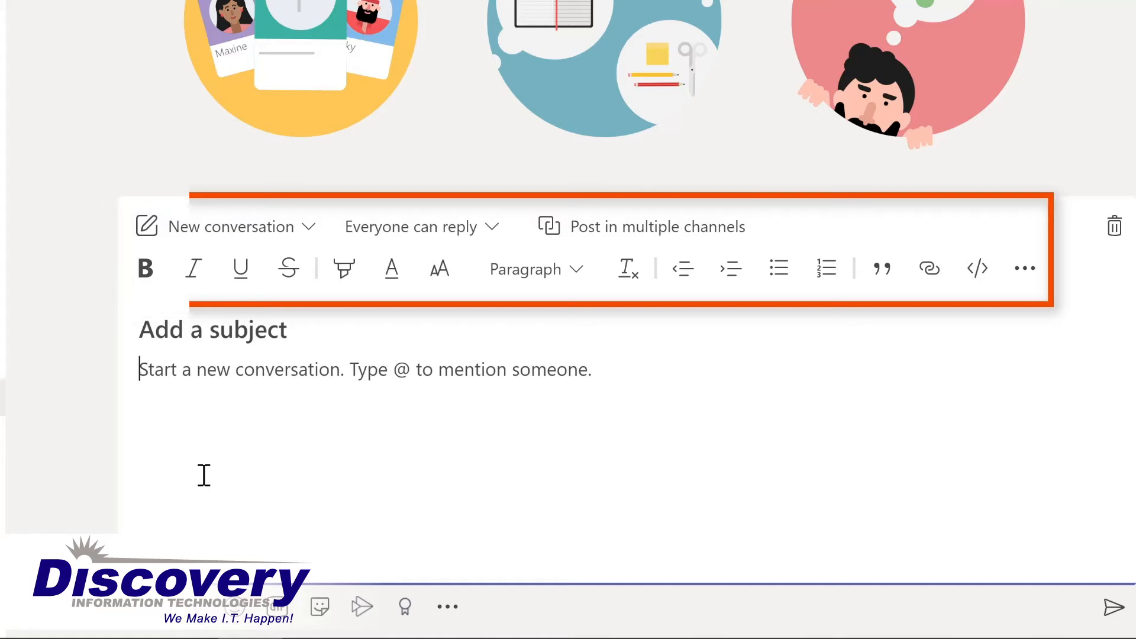
pyautogui.click(309, 231)
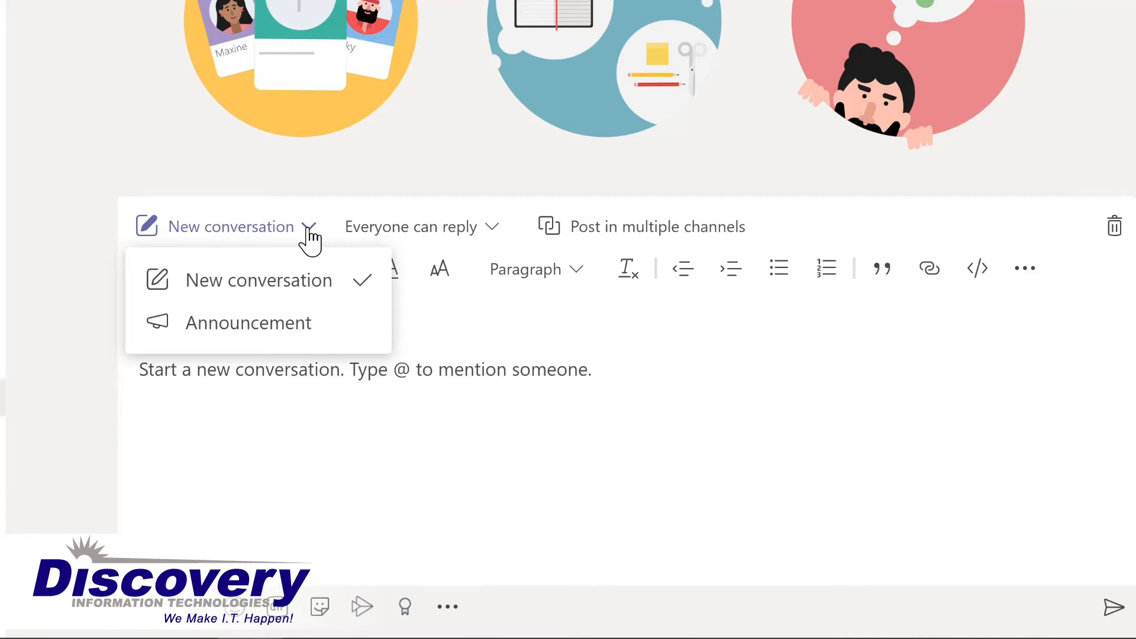
pyautogui.click(264, 324)
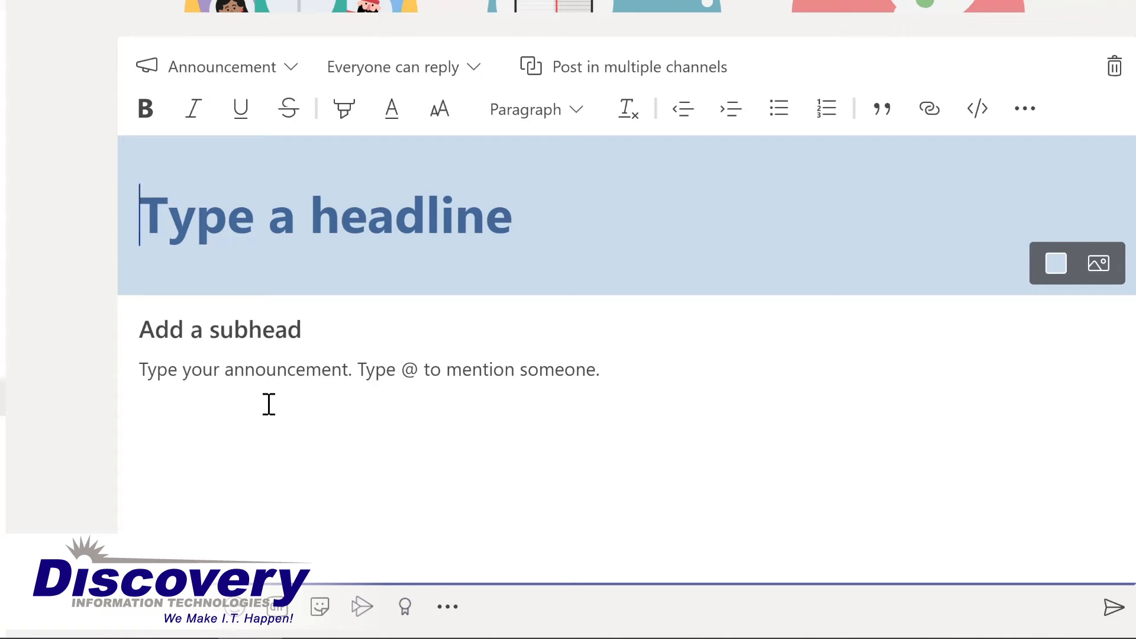
pyautogui.write('Welcome Nestor!')
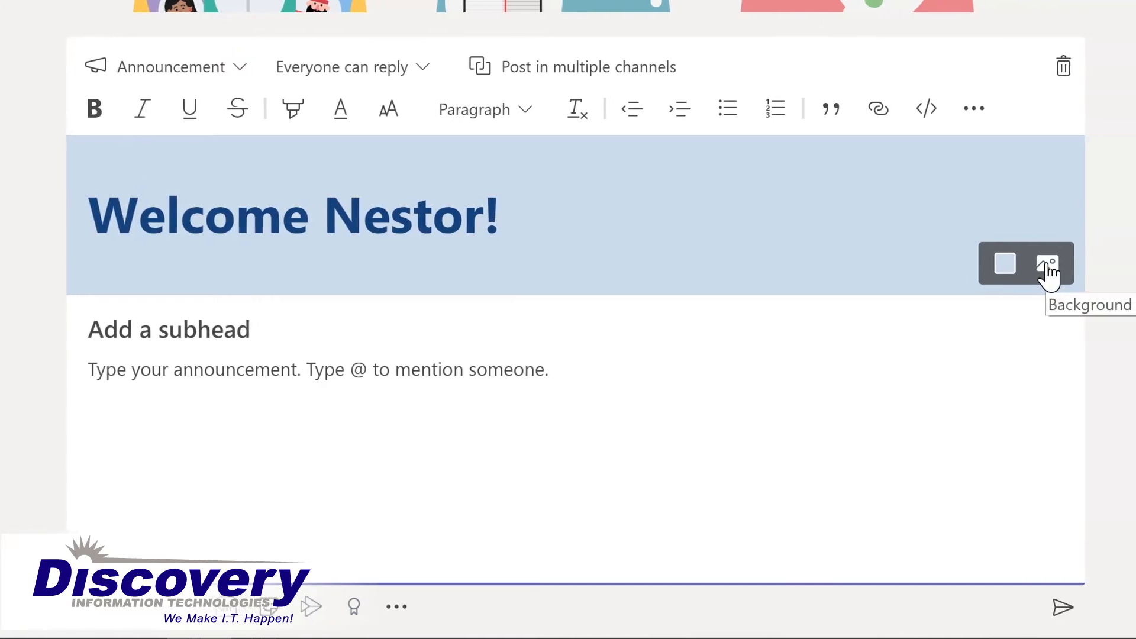
# Give the headline a dark teal background, add a subhead and message welcoming the director to Contoso and the LMS planning team, and post the announcement.
pyautogui.click(996, 269)
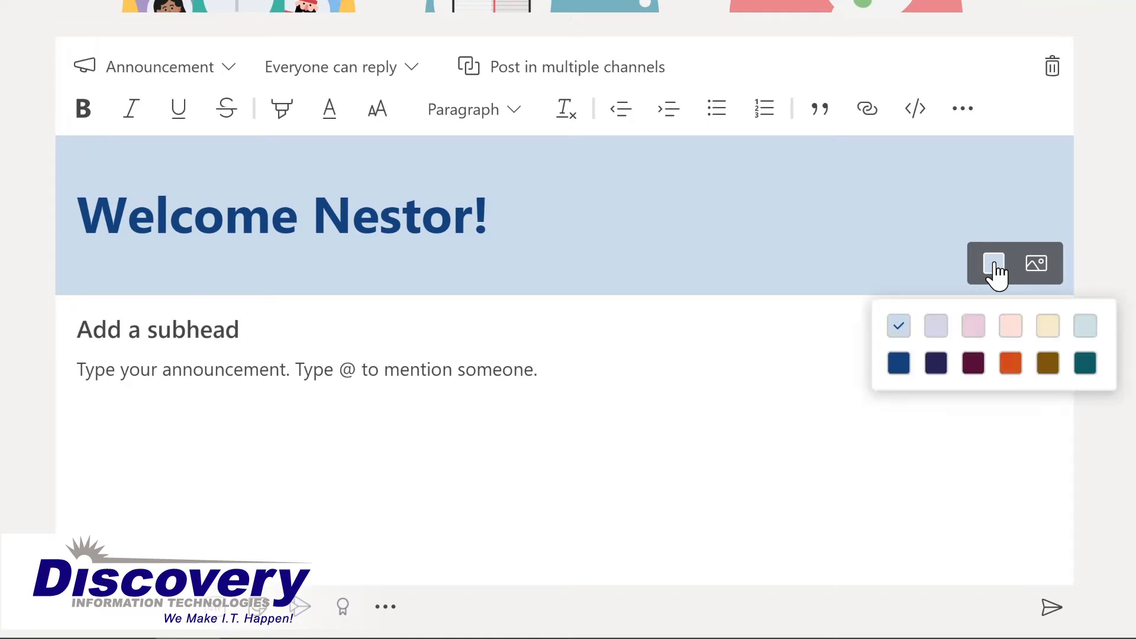
pyautogui.click(1085, 363)
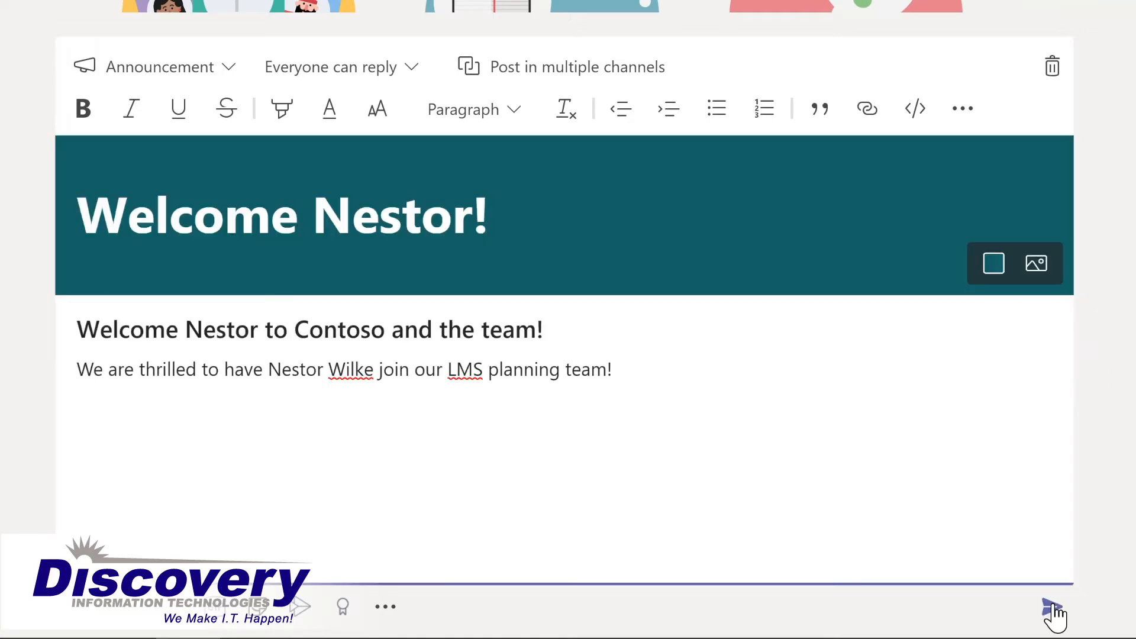
pyautogui.click(1053, 610)
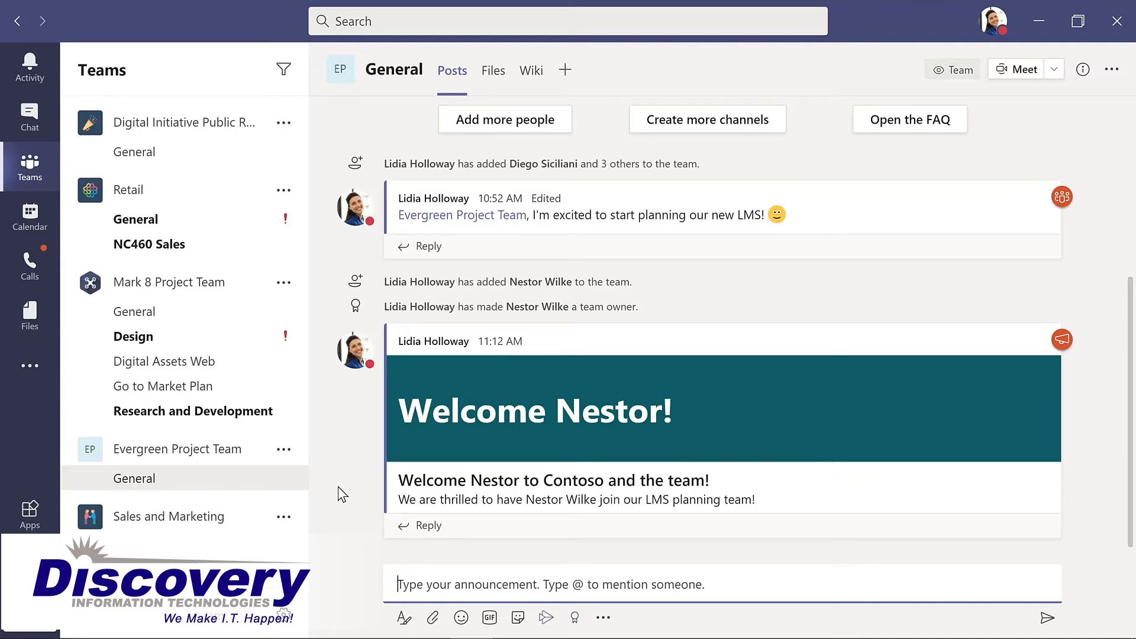
# Start a new channel for the Evergreen Project Team named Design, with the description "Design and planning of LMS".
pyautogui.click(284, 453)
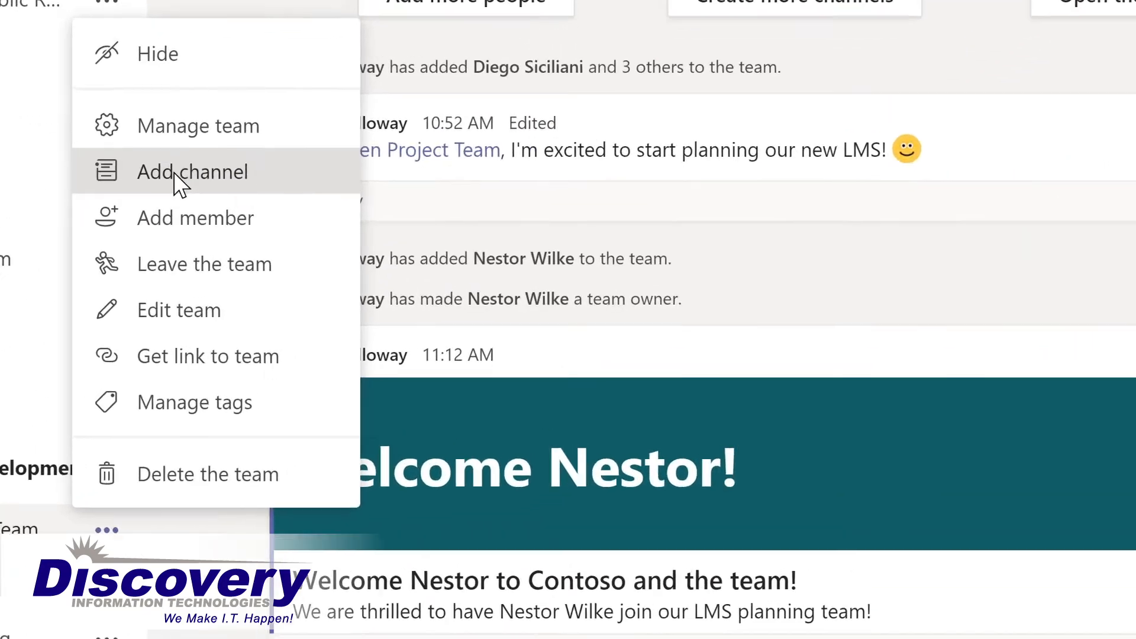
pyautogui.click(315, 229)
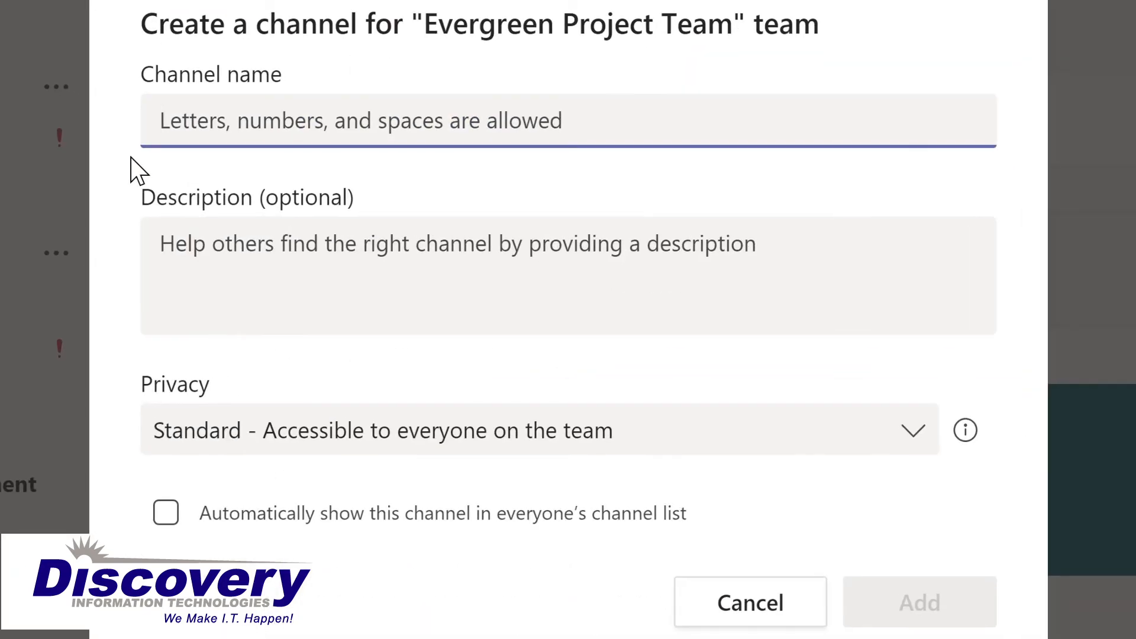
pyautogui.write('D')
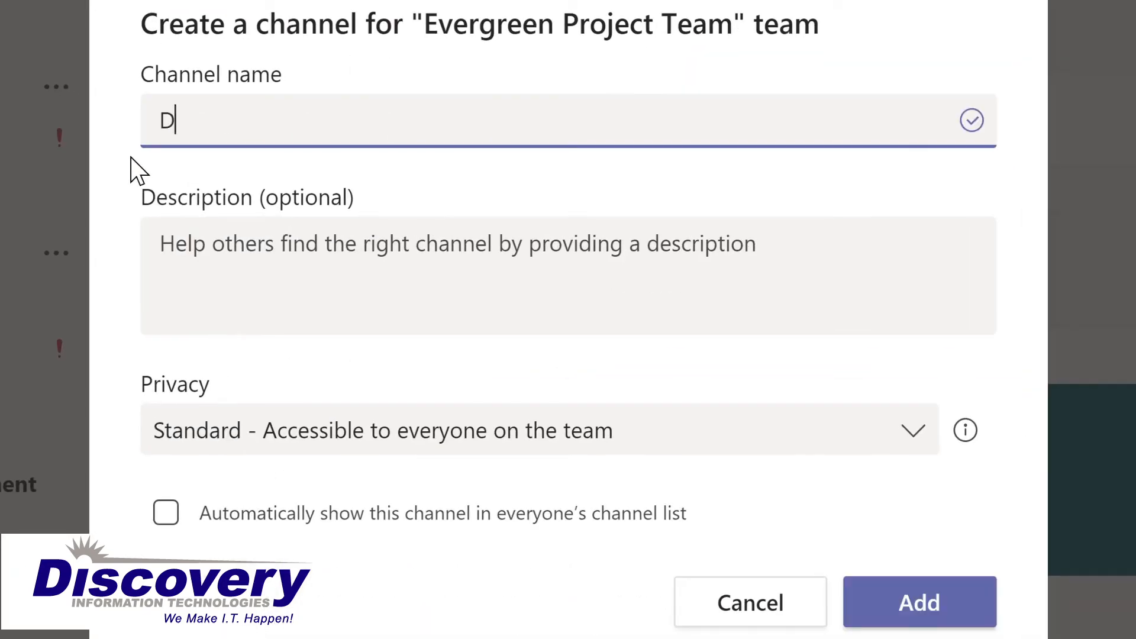
pyautogui.write('esign')
pyautogui.click(178, 243)
pyautogui.write('Design and planning of LMS')
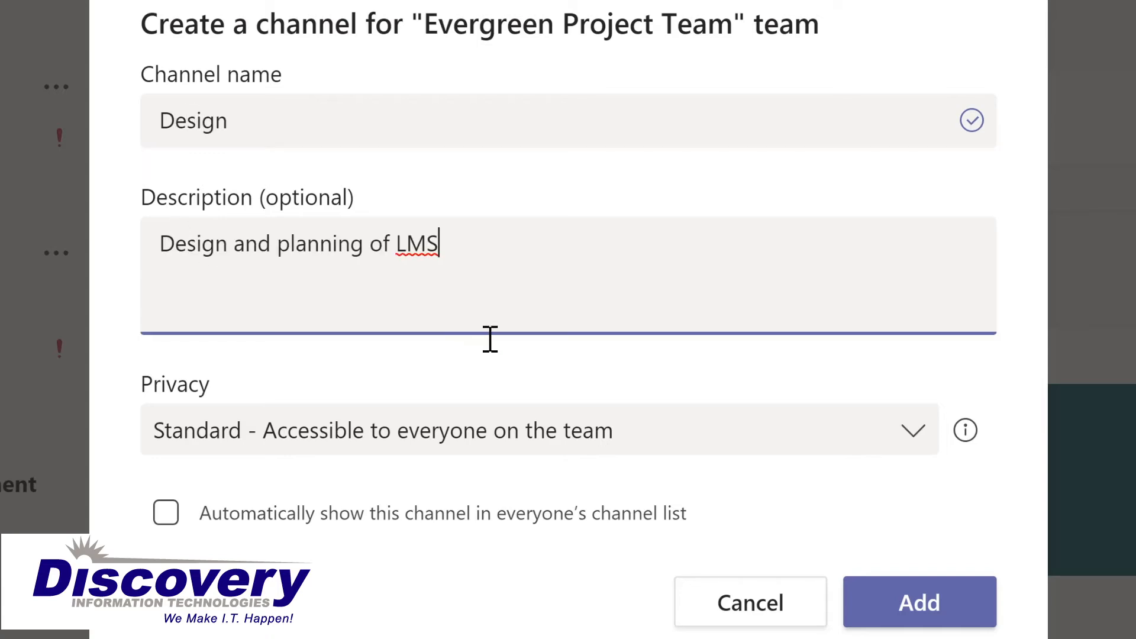
# Keep the channel's privacy at Standard, set it to show automatically in everyone's channel list, and add it.
pyautogui.click(918, 442)
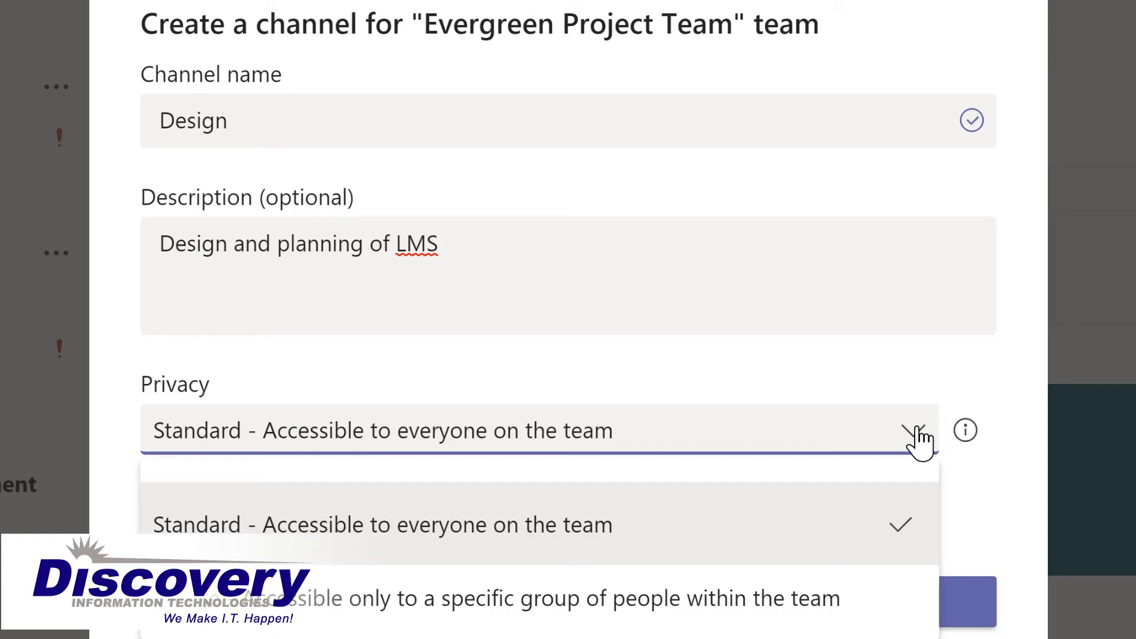
pyautogui.click(867, 370)
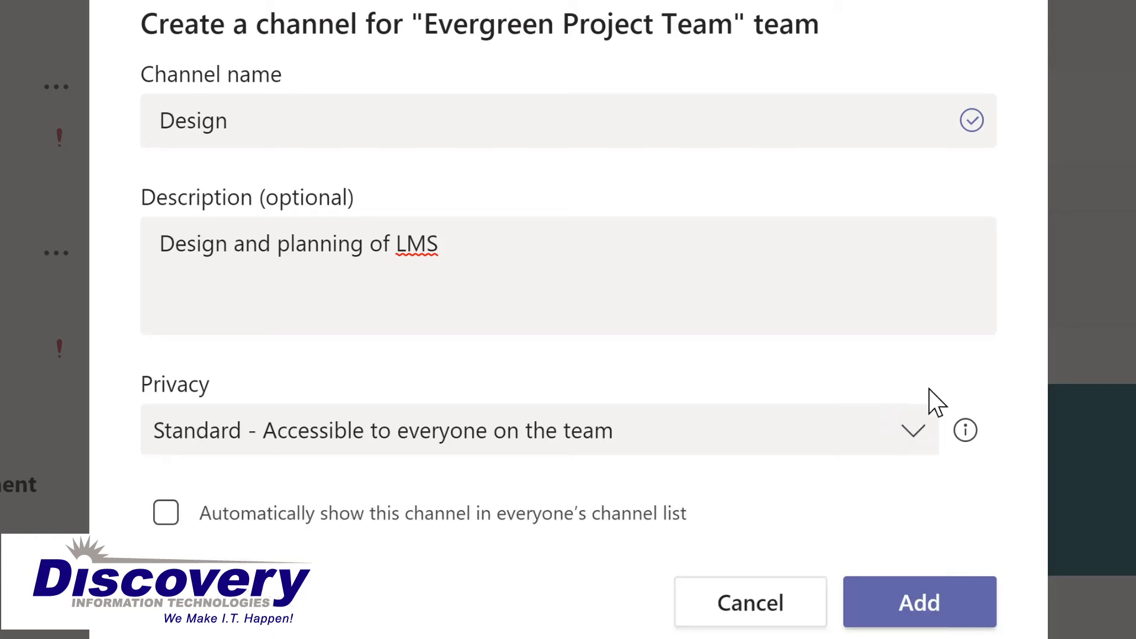
pyautogui.click(166, 513)
pyautogui.click(934, 599)
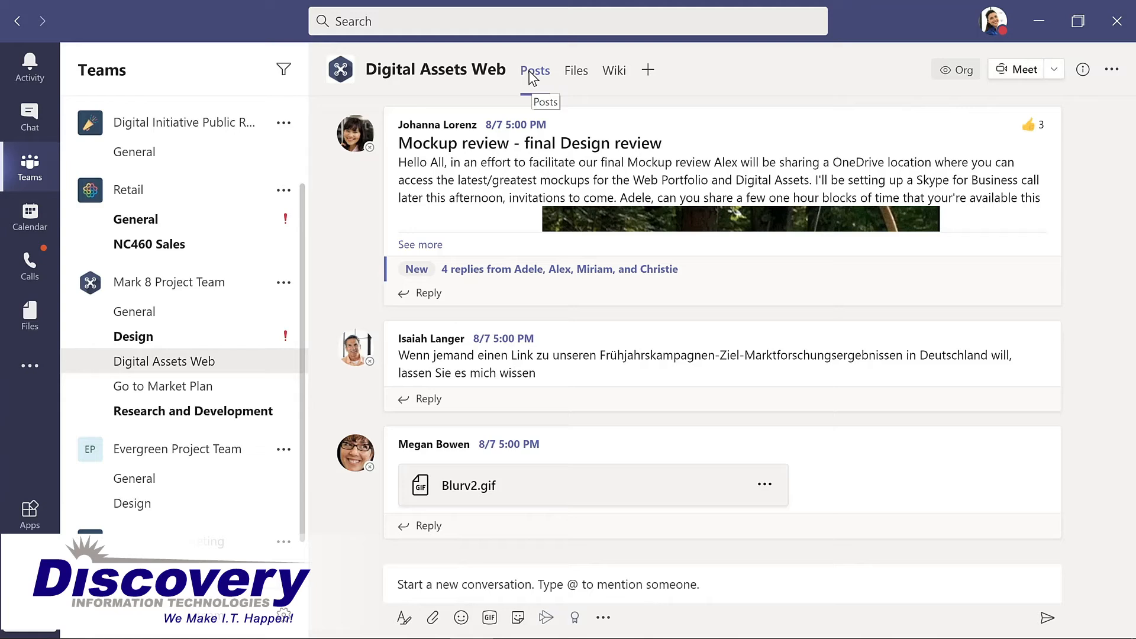
# Review the Digital Assets Web channel's files, the actions and opening options for Product Launch.pptx, and the channel's wiki.
pyautogui.click(578, 73)
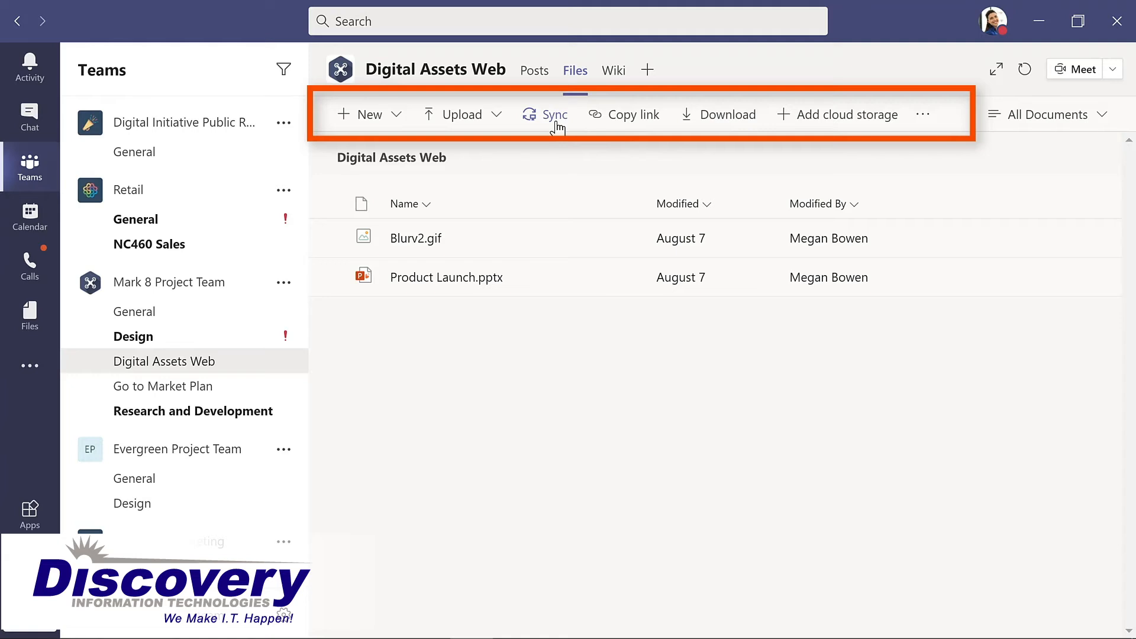
pyautogui.click(622, 279)
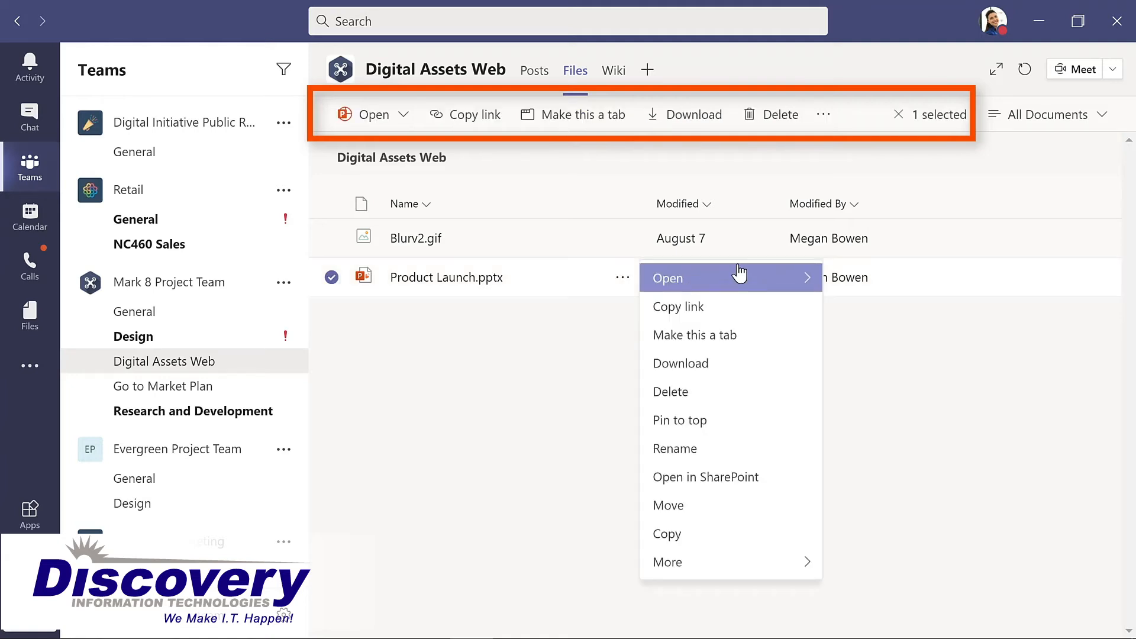
pyautogui.moveTo(806, 283)
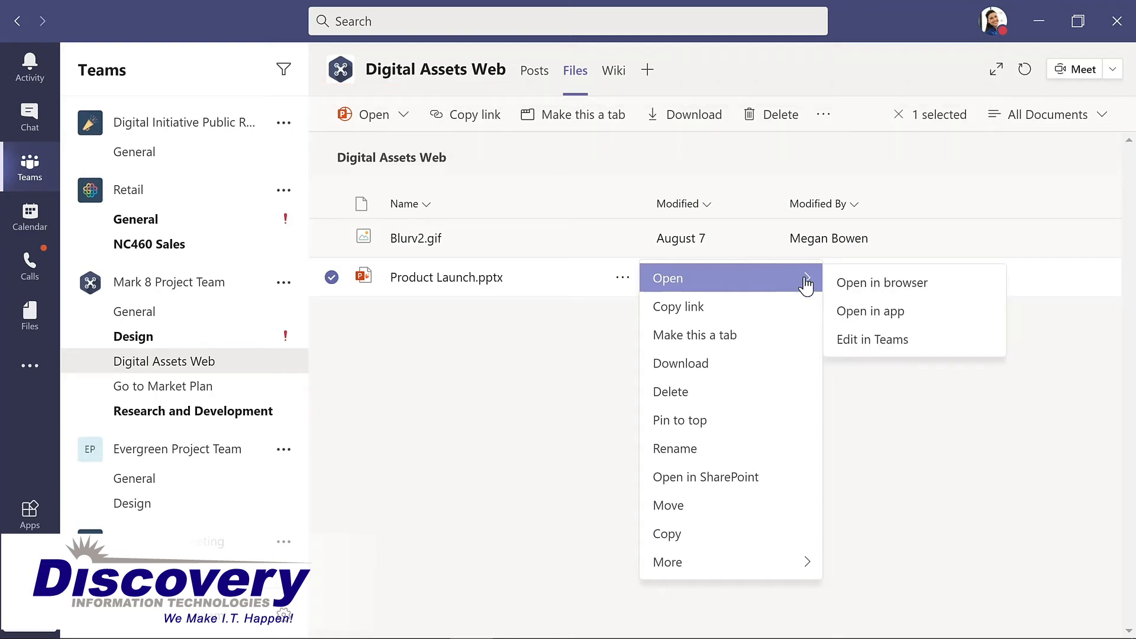
pyautogui.click(606, 150)
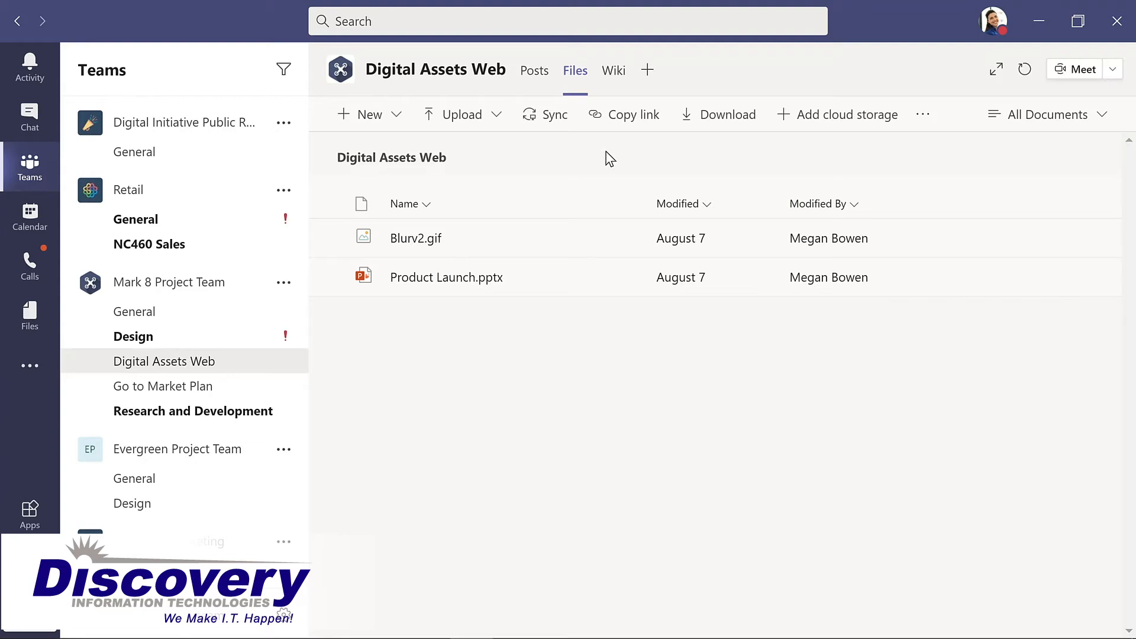
pyautogui.click(612, 74)
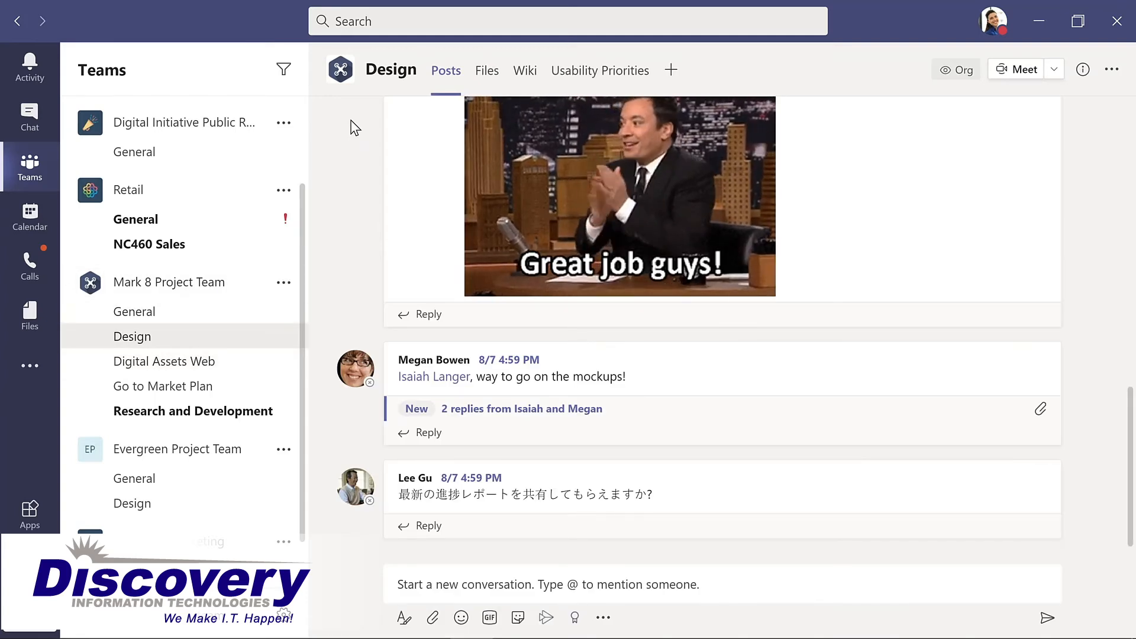
# View the Usability Priorities document in the Mark 8 Project Team's Design channel and the options for adding another tab.
pyautogui.click(599, 81)
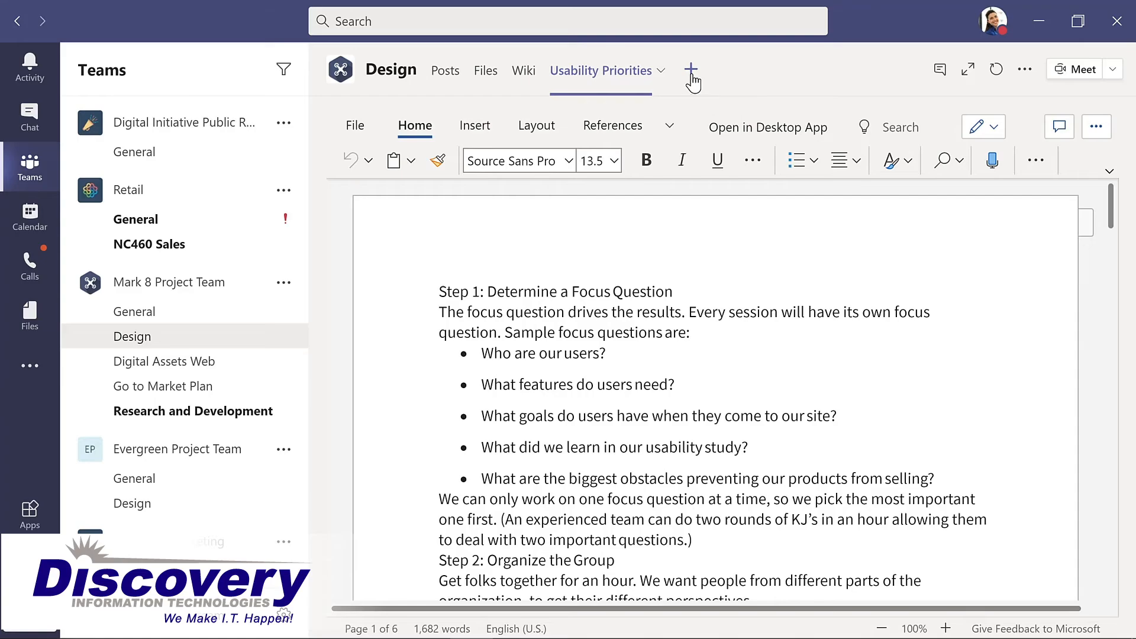
pyautogui.click(691, 71)
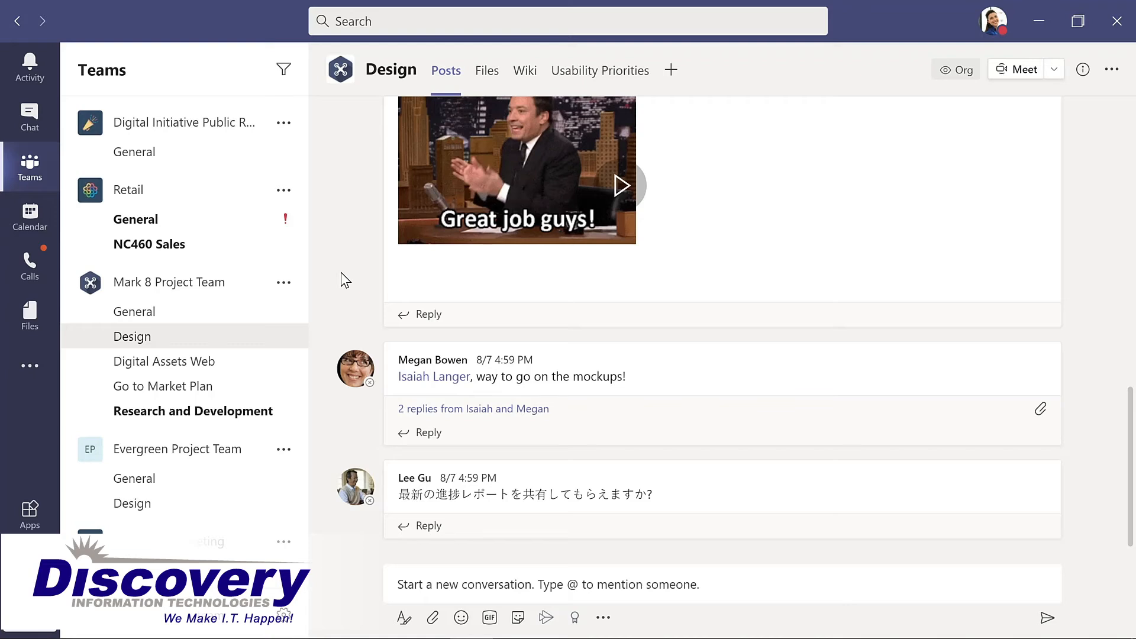
# Reply "Great job with a tight deadline!" to the message about the mockups in the Mark 8 Project Team's Design channel.
pyautogui.click(426, 437)
pyautogui.write('Great job with')
pyautogui.write('a ')
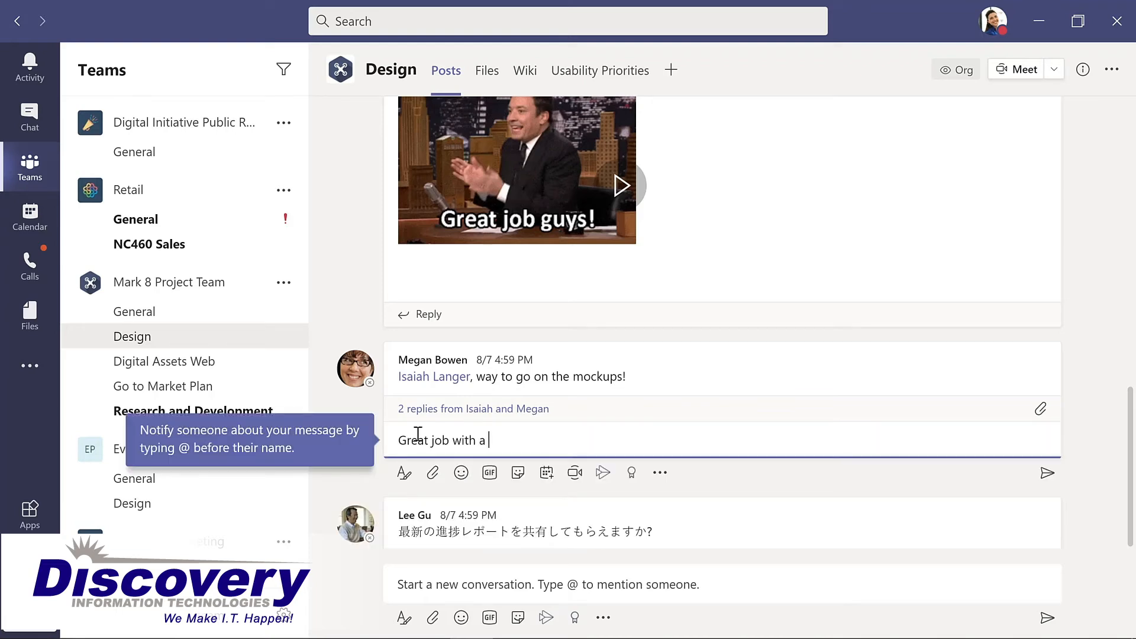
pyautogui.write('tight deadline!')
pyautogui.press('Return')
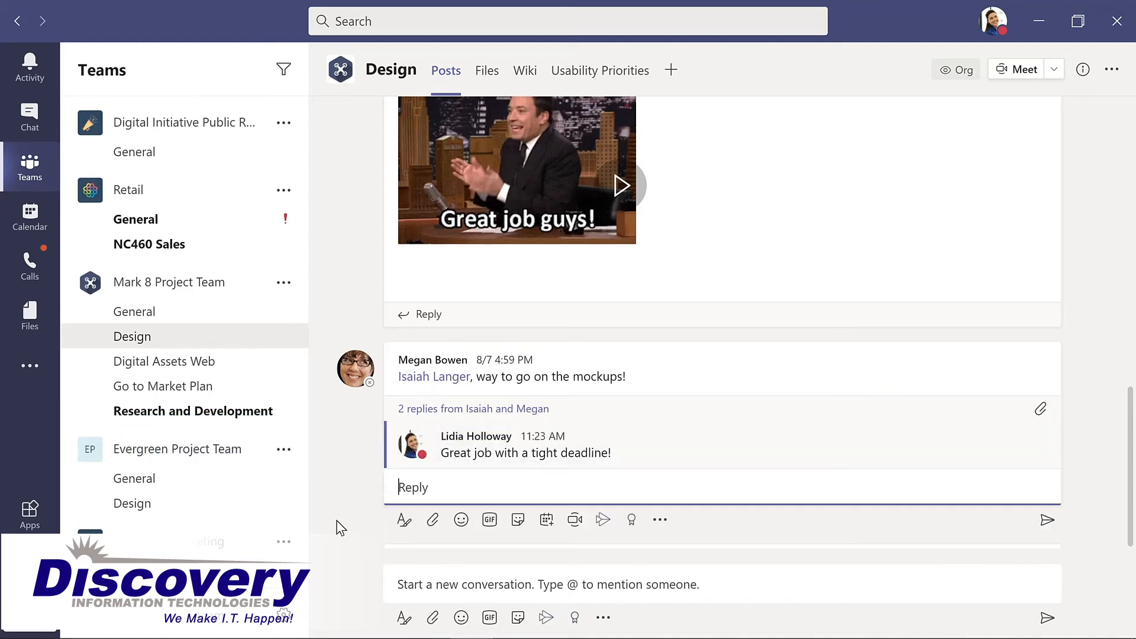
# Attach Contoso Marketing Principles-2021.pptx from the computer to a new conversation in the Design channel.
pyautogui.click(409, 587)
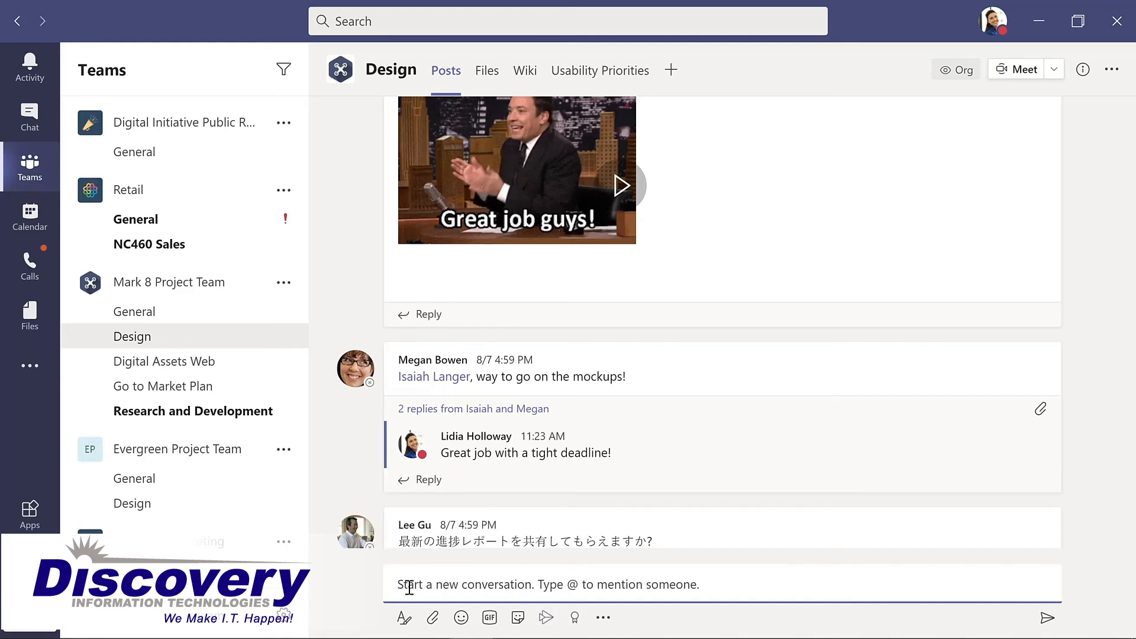
pyautogui.click(433, 619)
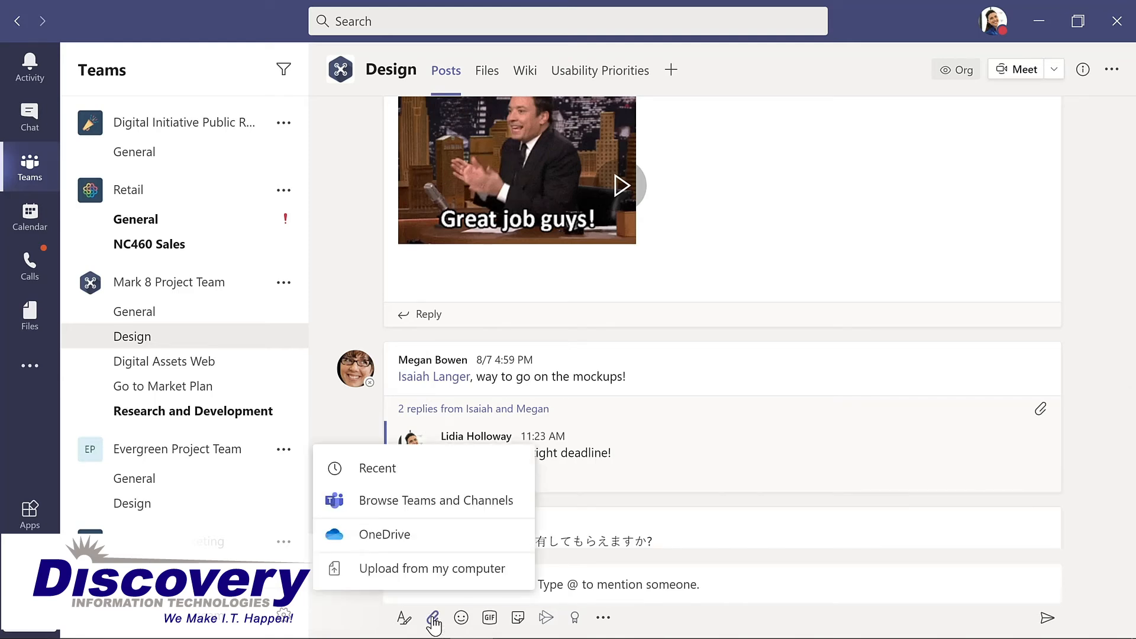
pyautogui.click(368, 571)
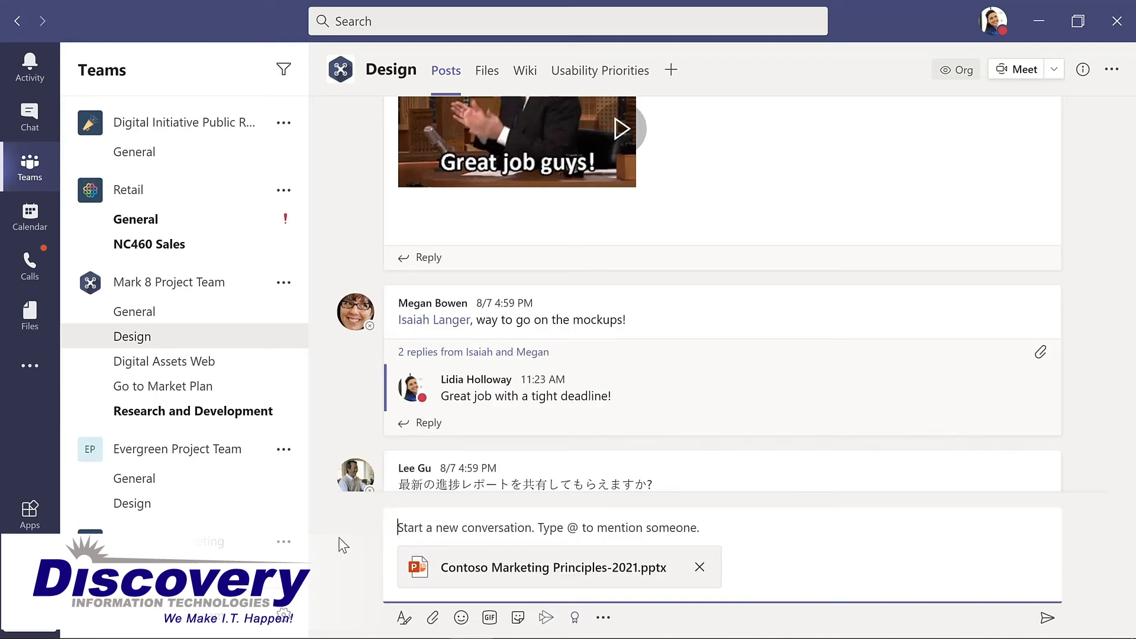
# Mention the Design channel, add ", please review this presentation for our upcoming meeting." and post the message with its attachment.
pyautogui.write('@')
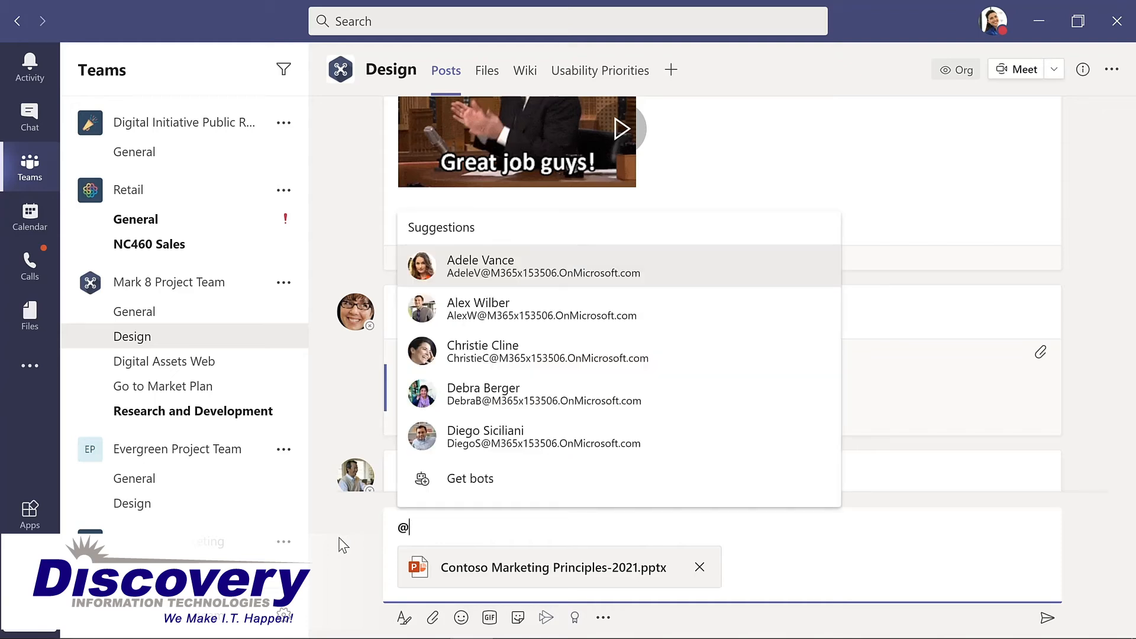
pyautogui.write('chann')
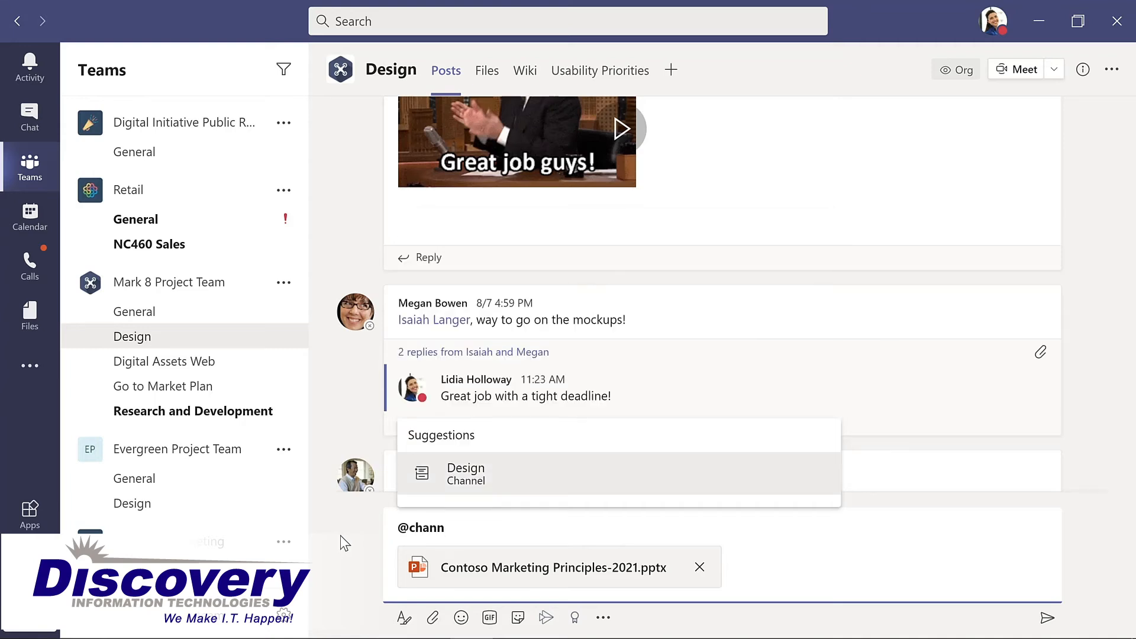
pyautogui.click(477, 480)
pyautogui.write(', please review this presentation for our upcoming meeting.')
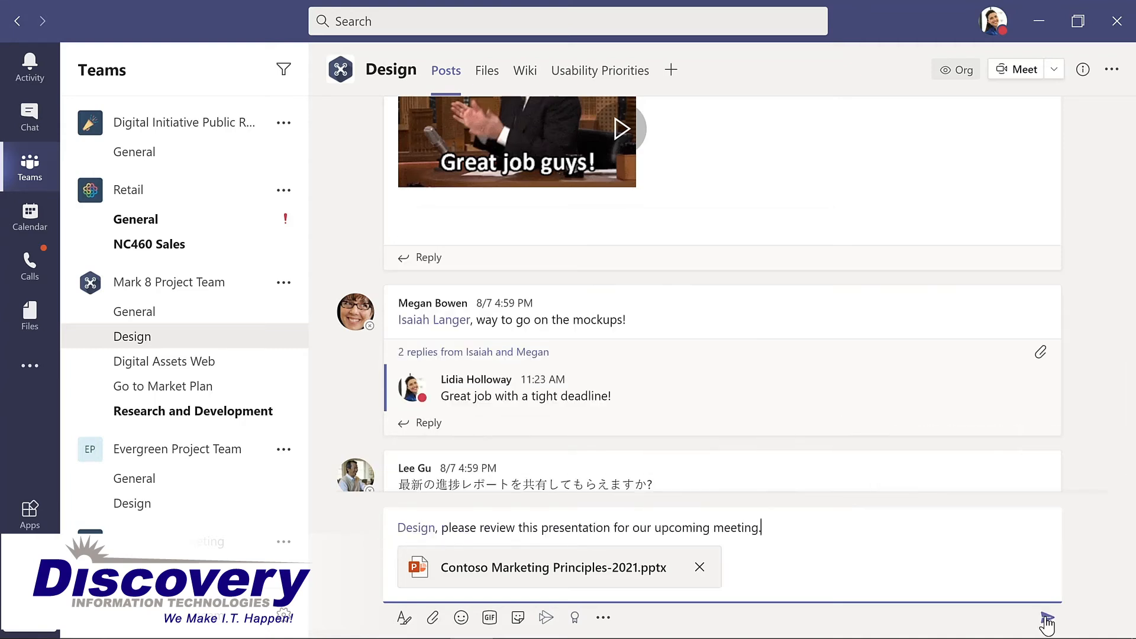
pyautogui.click(1046, 620)
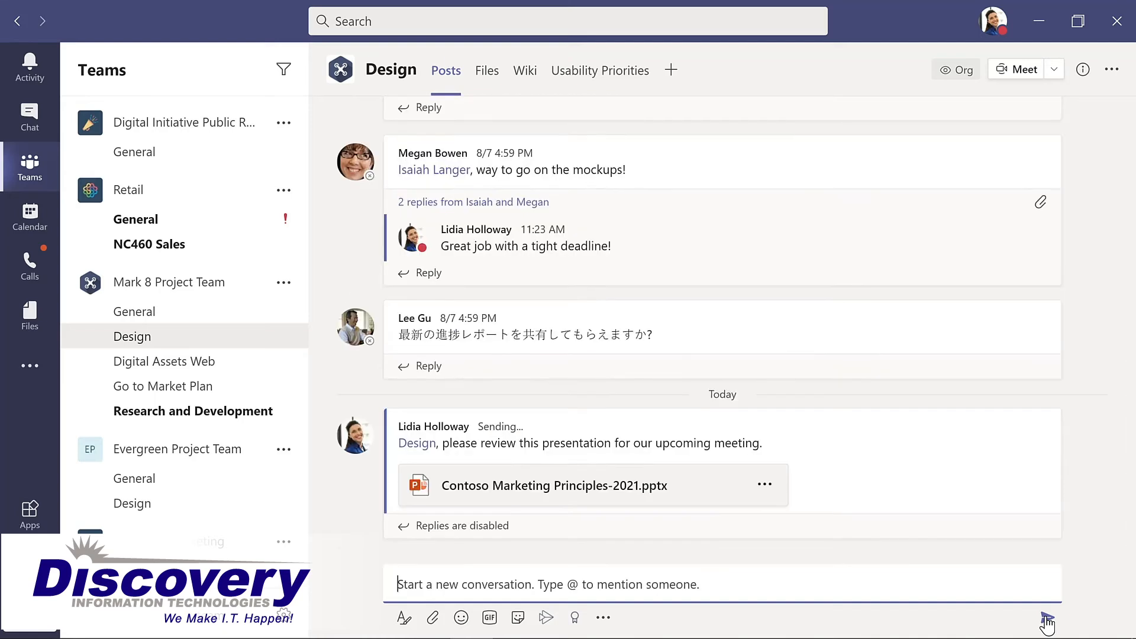
# React with a heart to the message about the mockups and look over its additional message options.
pyautogui.moveTo(859, 170)
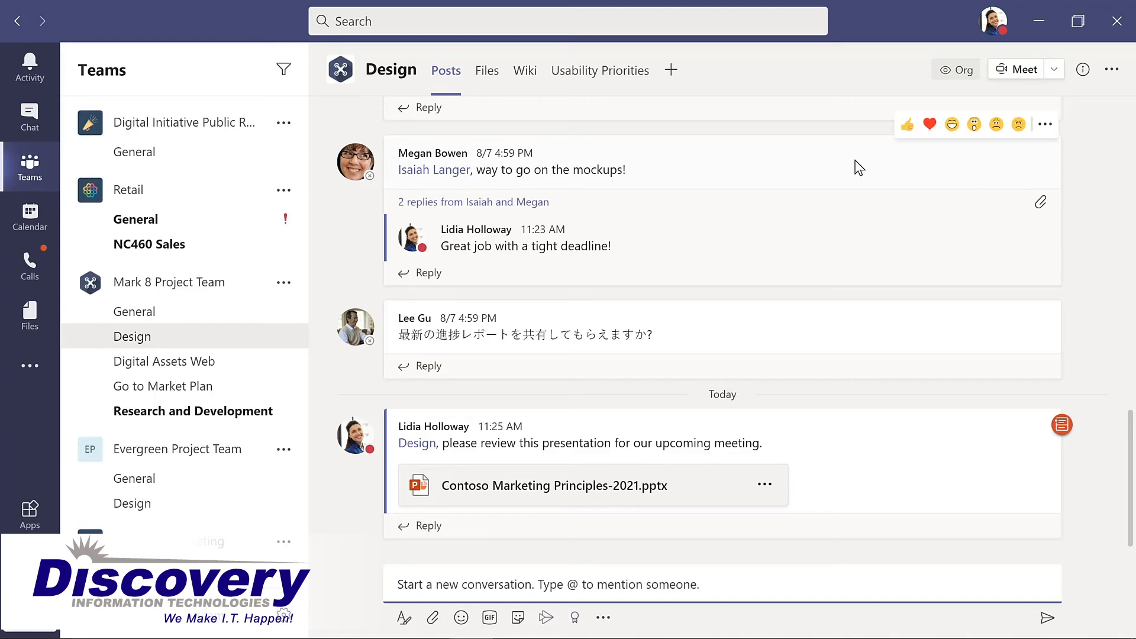
pyautogui.click(931, 127)
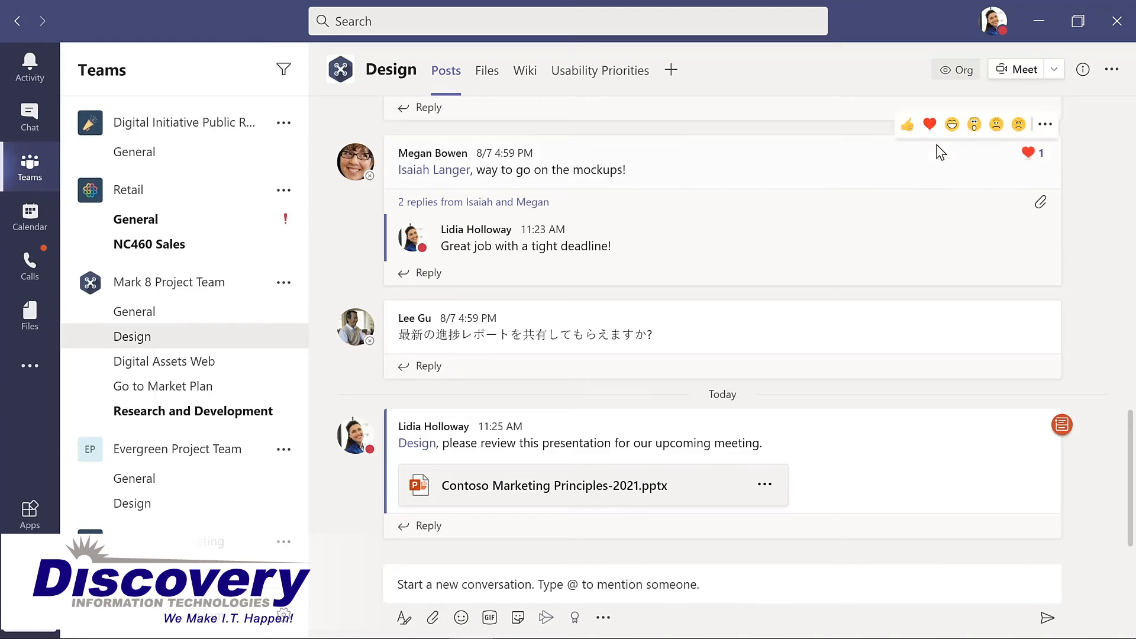
pyautogui.click(1045, 125)
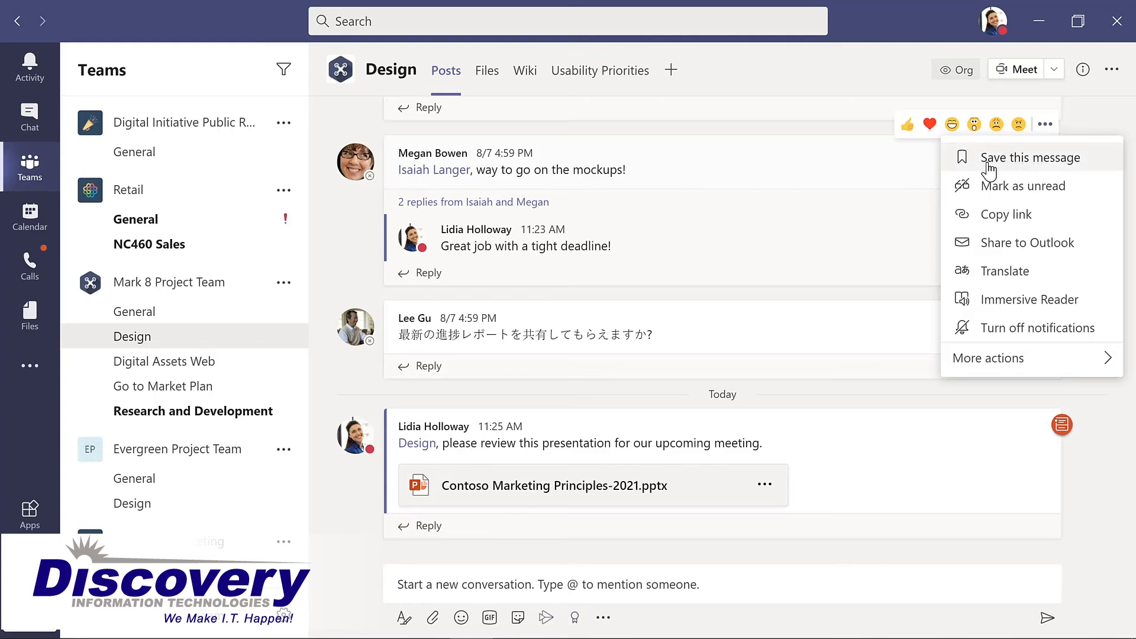
pyautogui.click(871, 169)
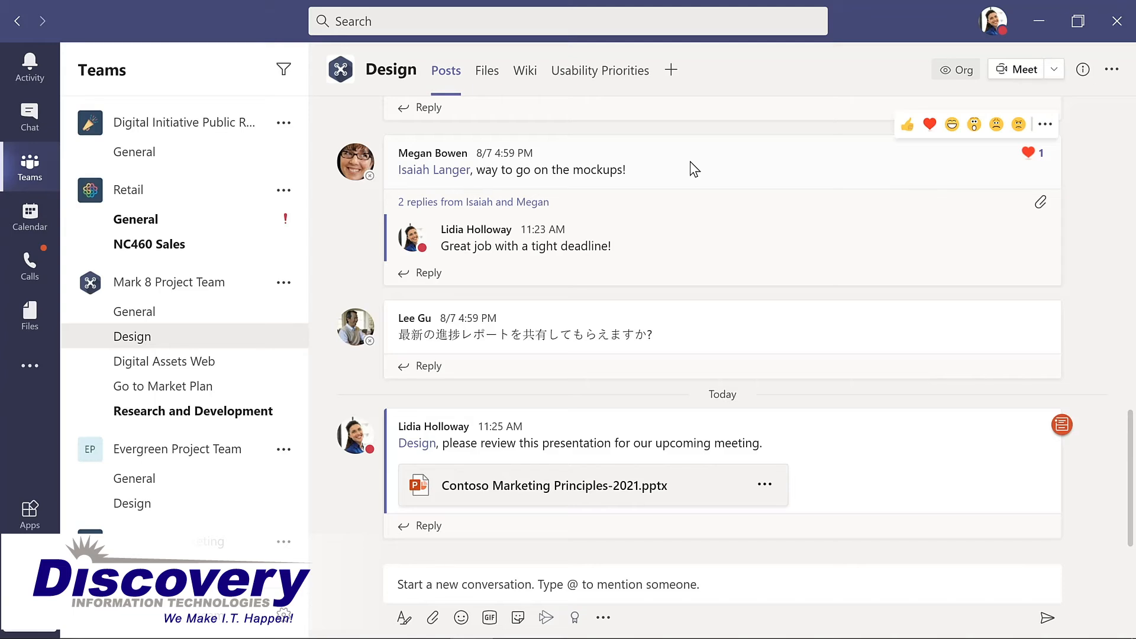
# Start a new chat with the IT Admin and send "What's the update on the new laptops for my project team?".
pyautogui.click(29, 117)
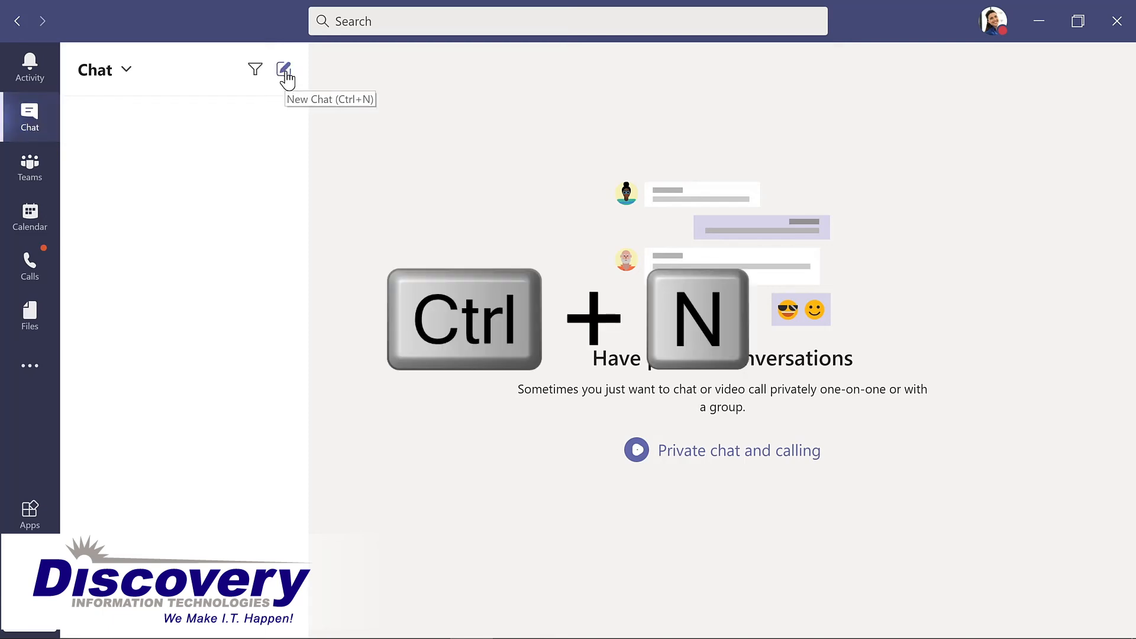
pyautogui.hotkey('ctrl', 'n')
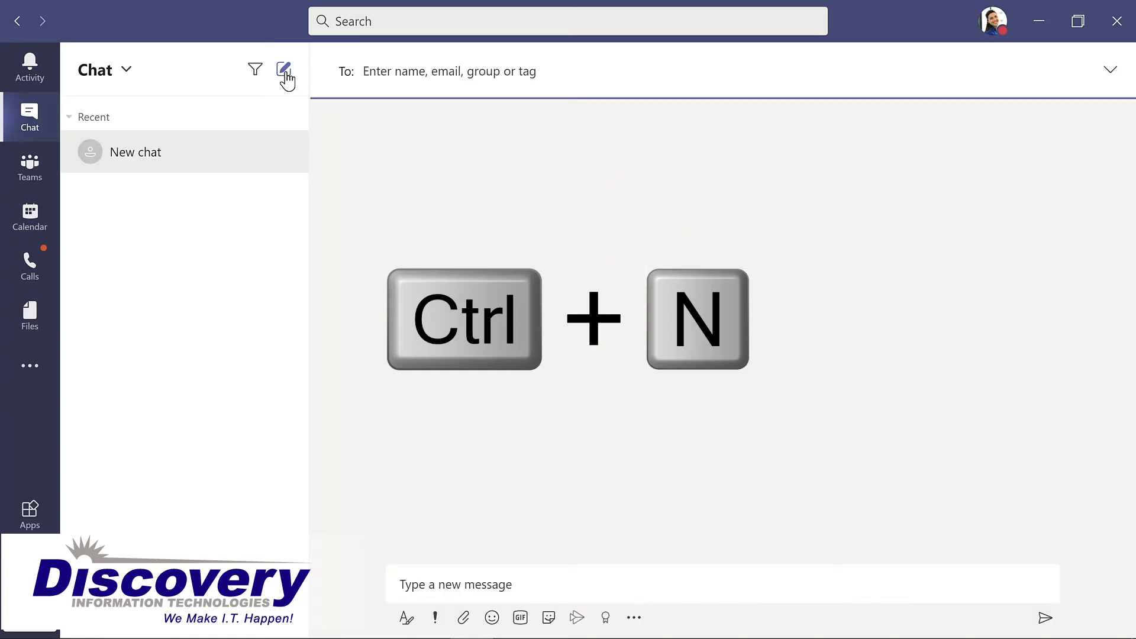
pyautogui.write('all')
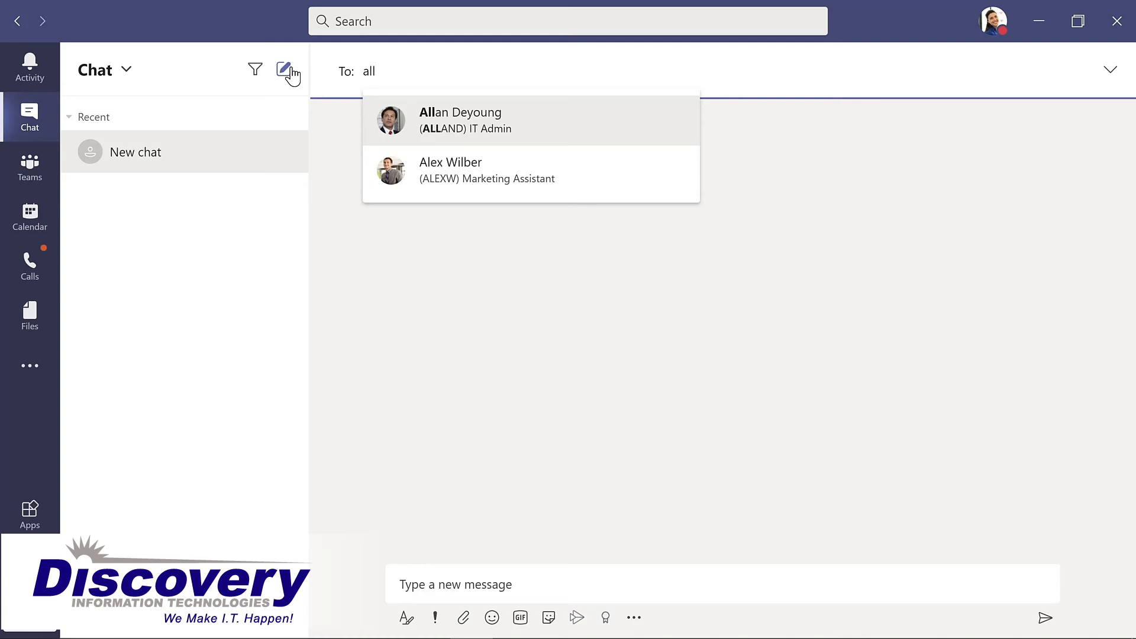
pyautogui.press('Return')
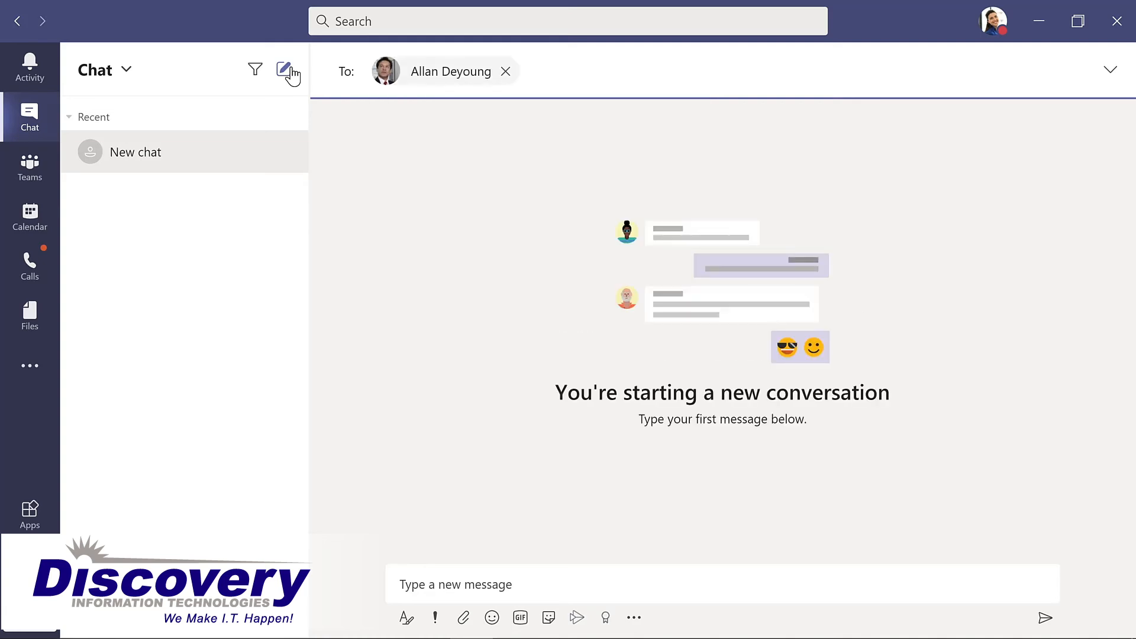
pyautogui.click(453, 570)
pyautogui.write("What's the updat")
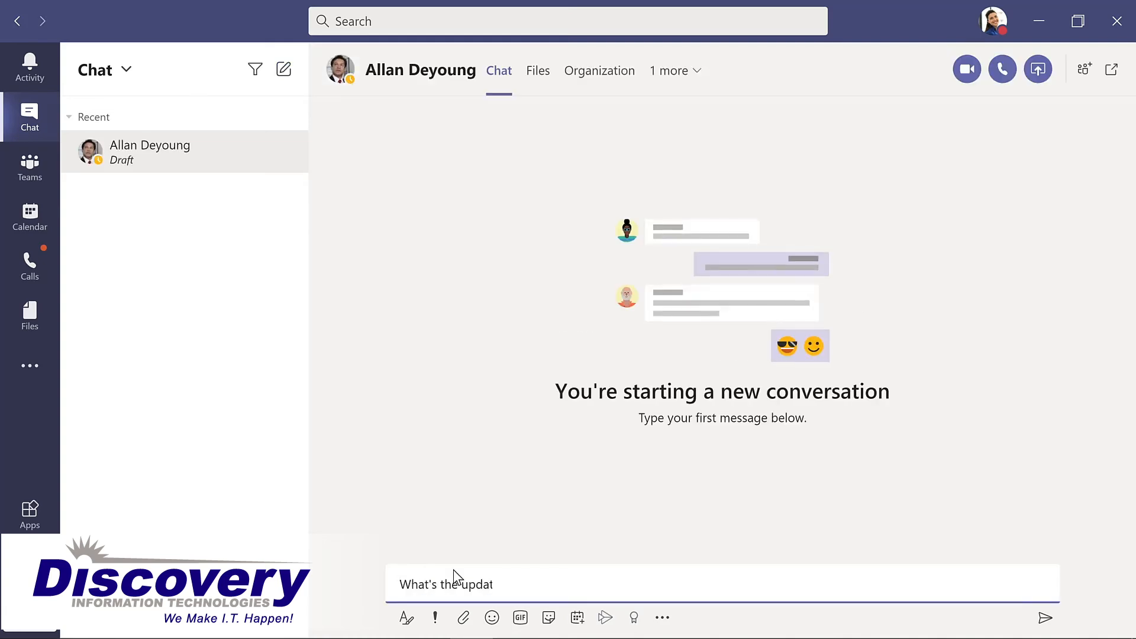
pyautogui.write('e on the new laptops for my project team?')
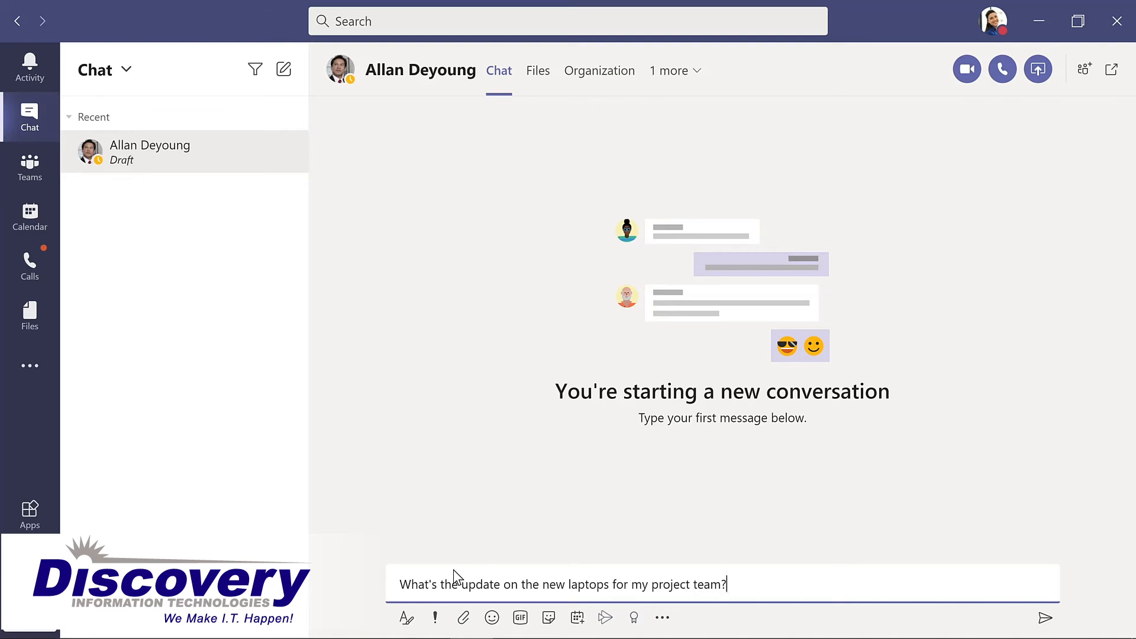
pyautogui.press('Return')
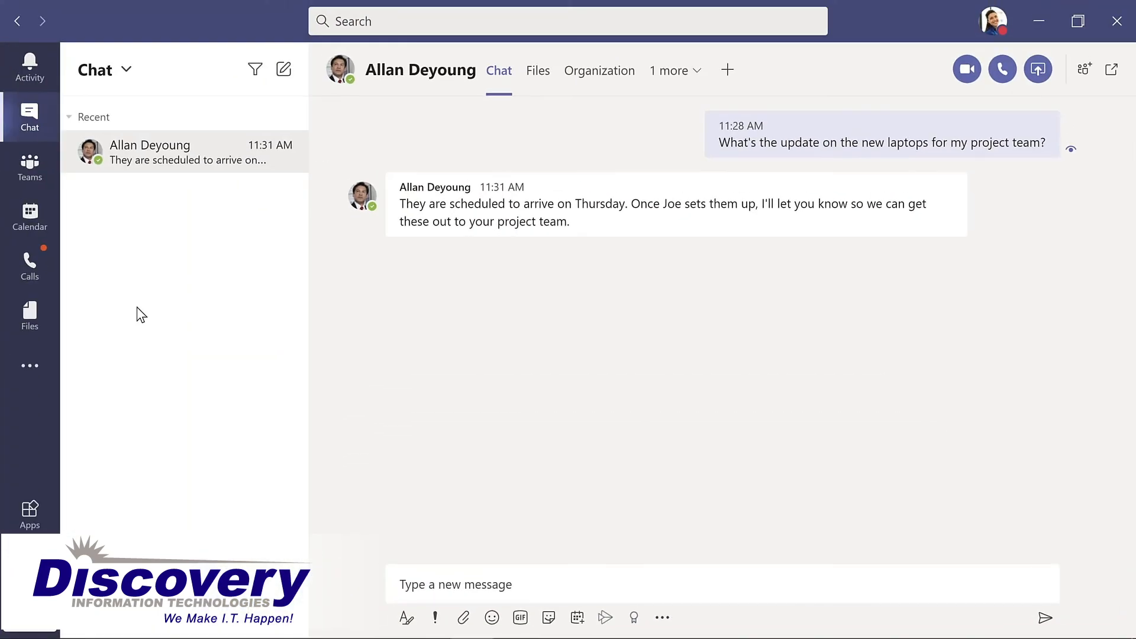
# Send a celebratory GIF found by searching for "yay", with the text "Thanks so much!", in the IT Admin's chat.
pyautogui.click(523, 619)
pyautogui.write('yay')
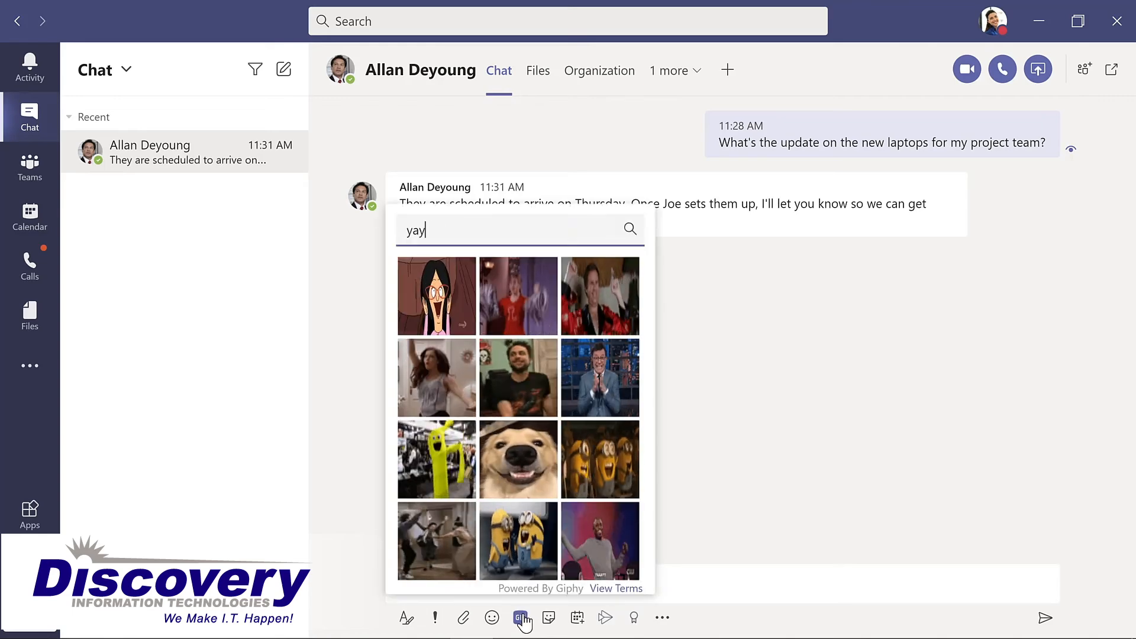
pyautogui.click(433, 539)
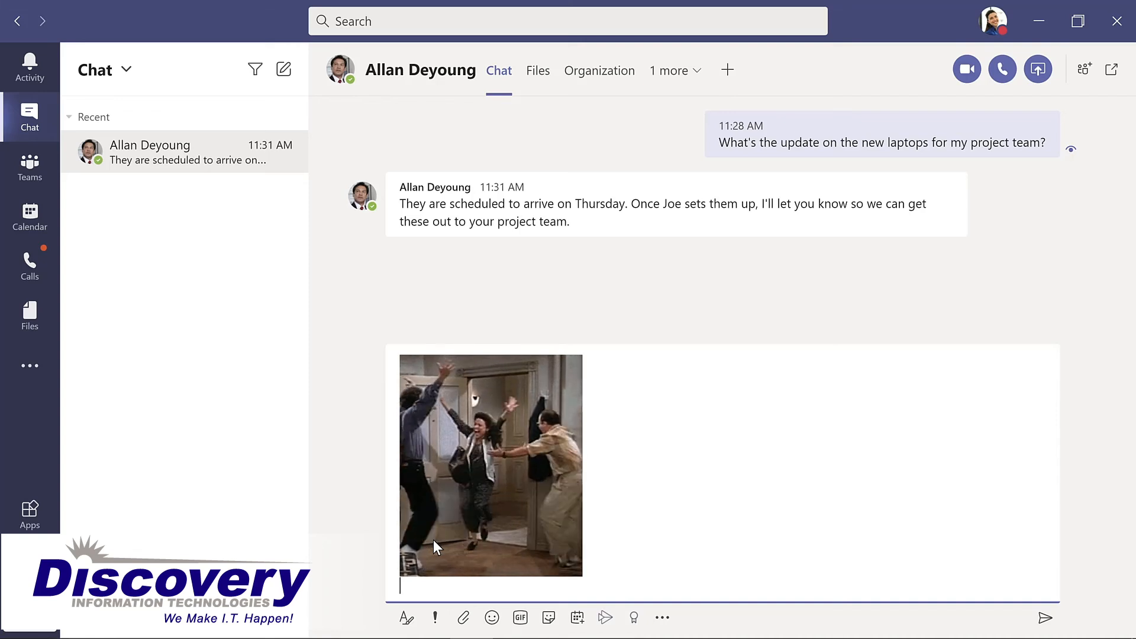
pyautogui.write('Thanks')
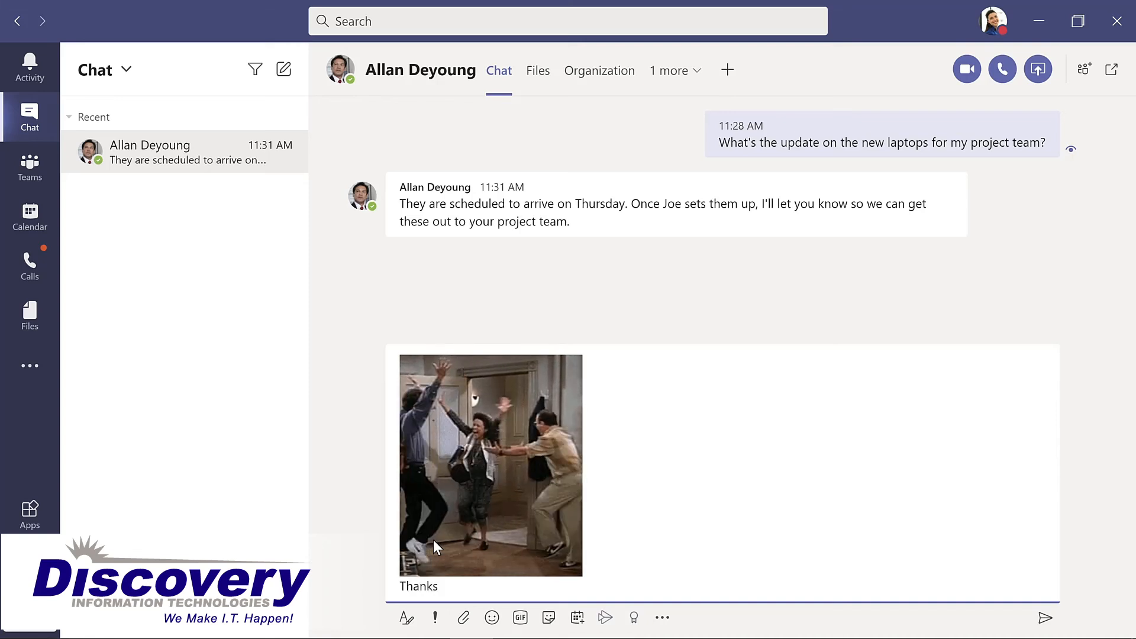
pyautogui.write(' so muc')
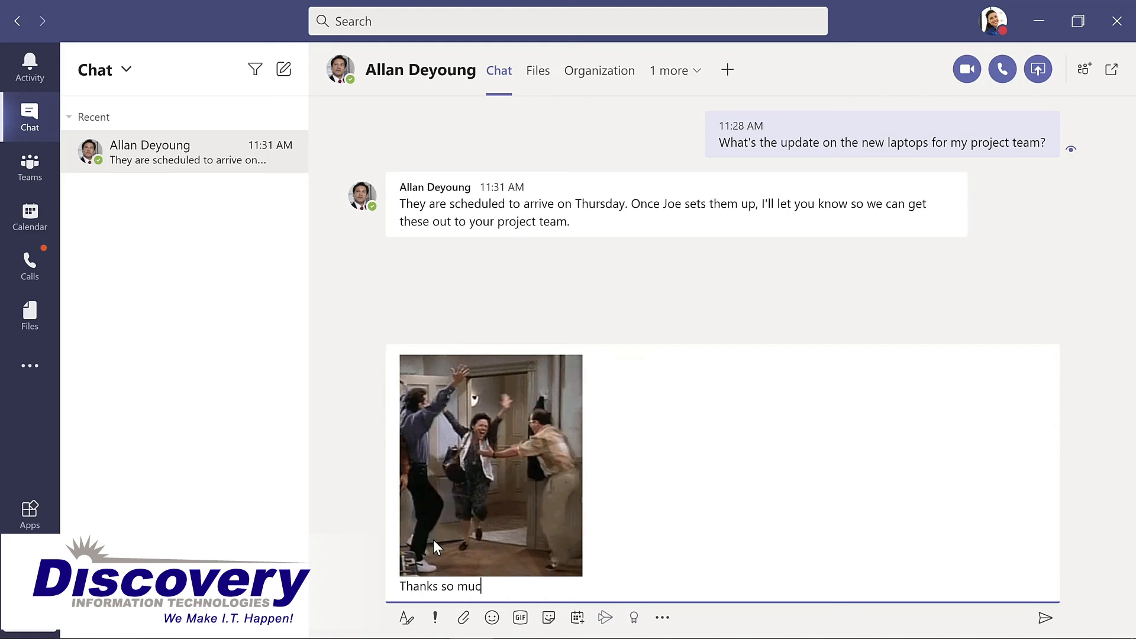
pyautogui.write('h!')
pyautogui.press('Return')
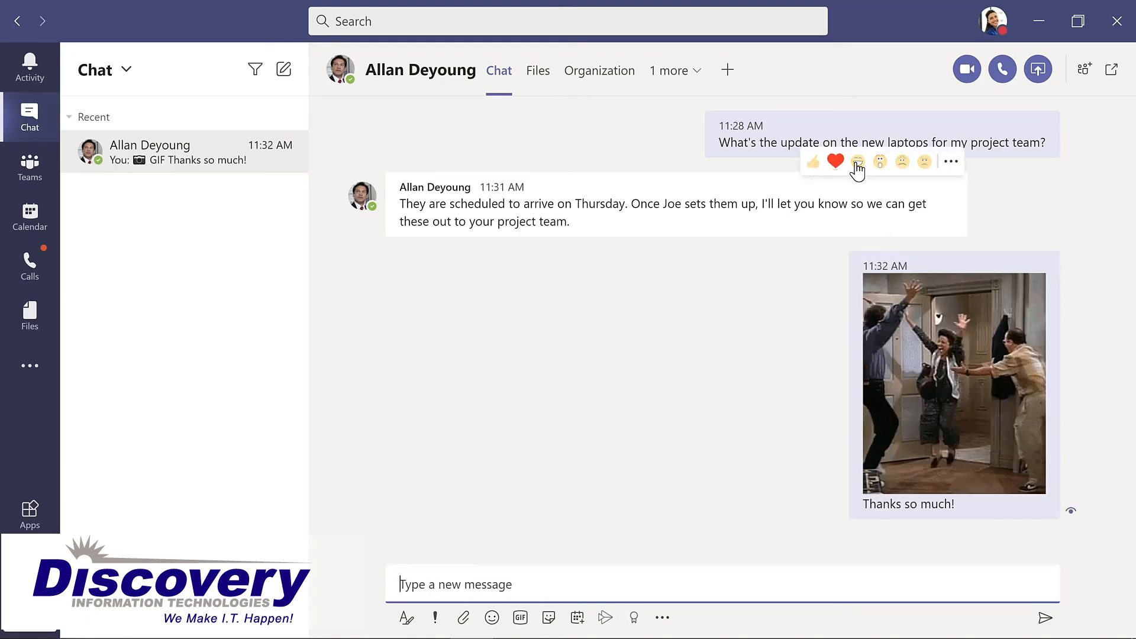
# React with the laughing emoji to the IT Admin's reply about the laptops and pin the chat.
pyautogui.click(858, 162)
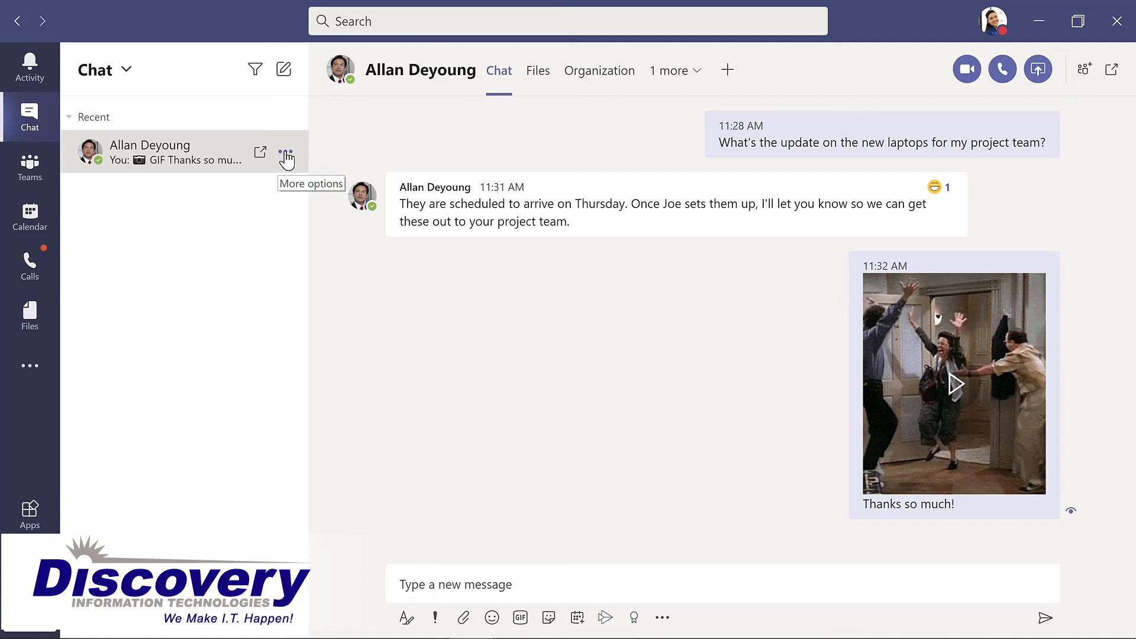
pyautogui.click(286, 155)
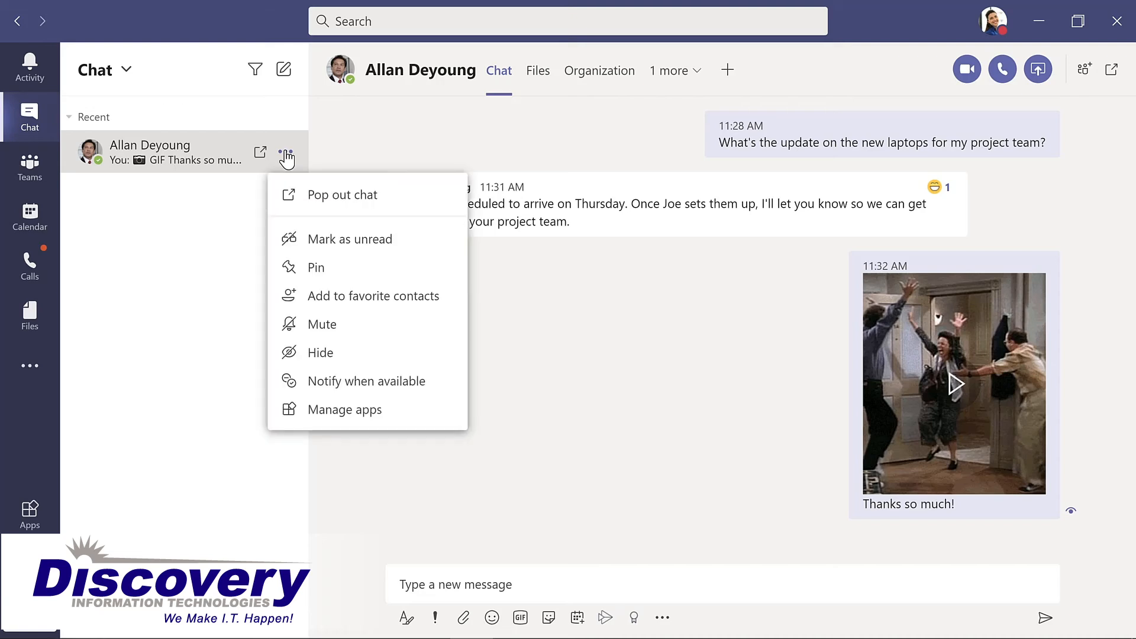
pyautogui.click(310, 271)
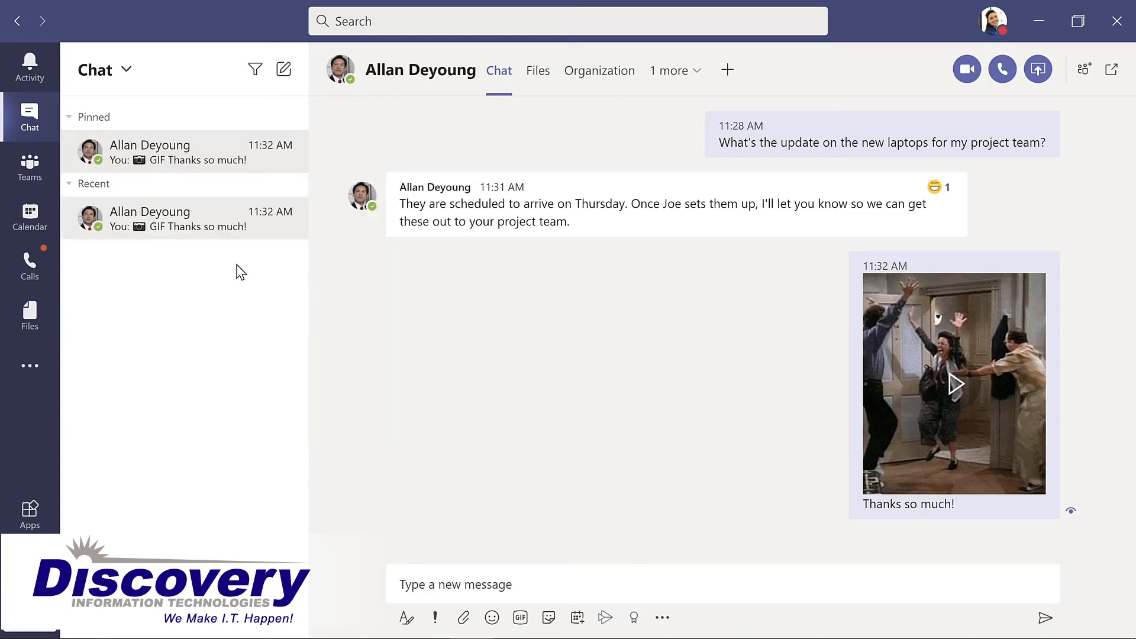
# Open the calendar, view it as a full Week and return it to the Work week view.
pyautogui.click(31, 216)
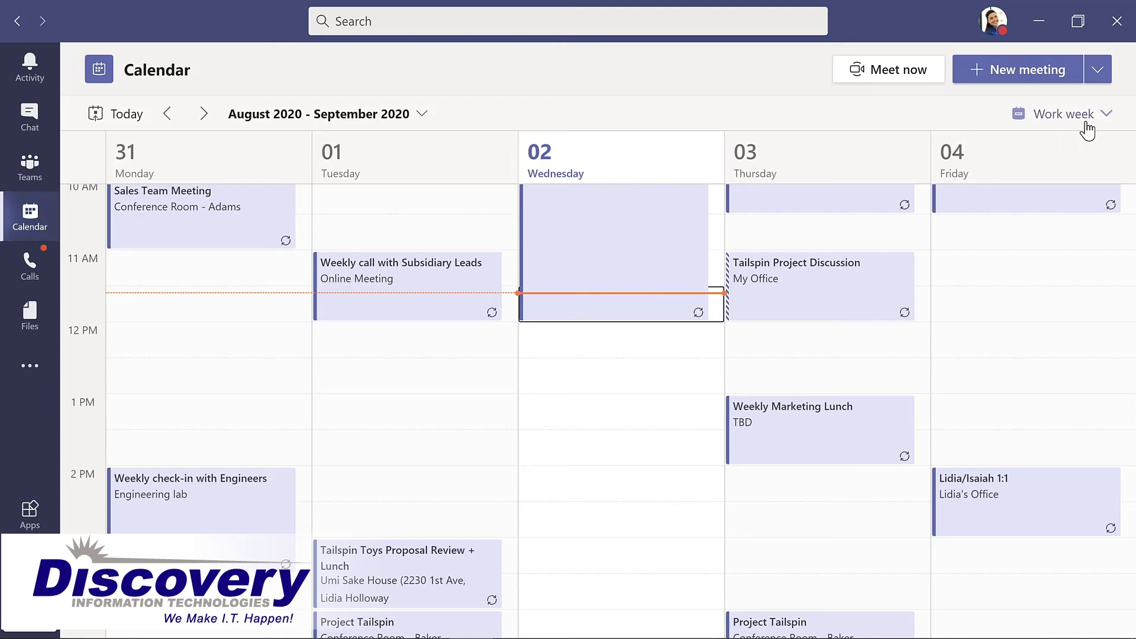
pyautogui.click(1103, 118)
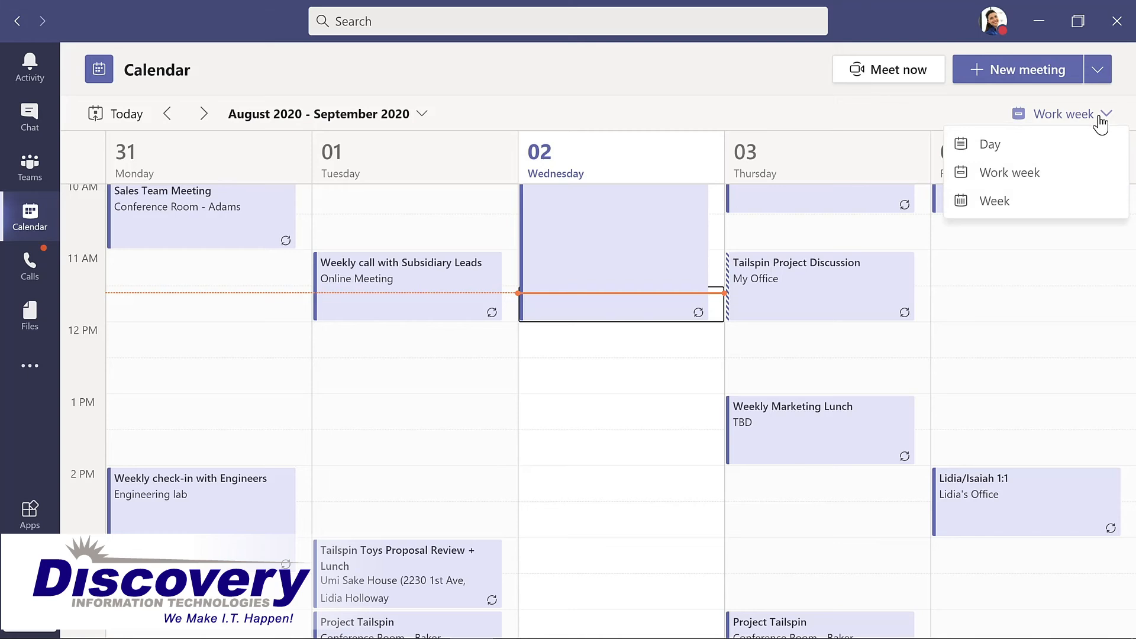
pyautogui.click(1020, 202)
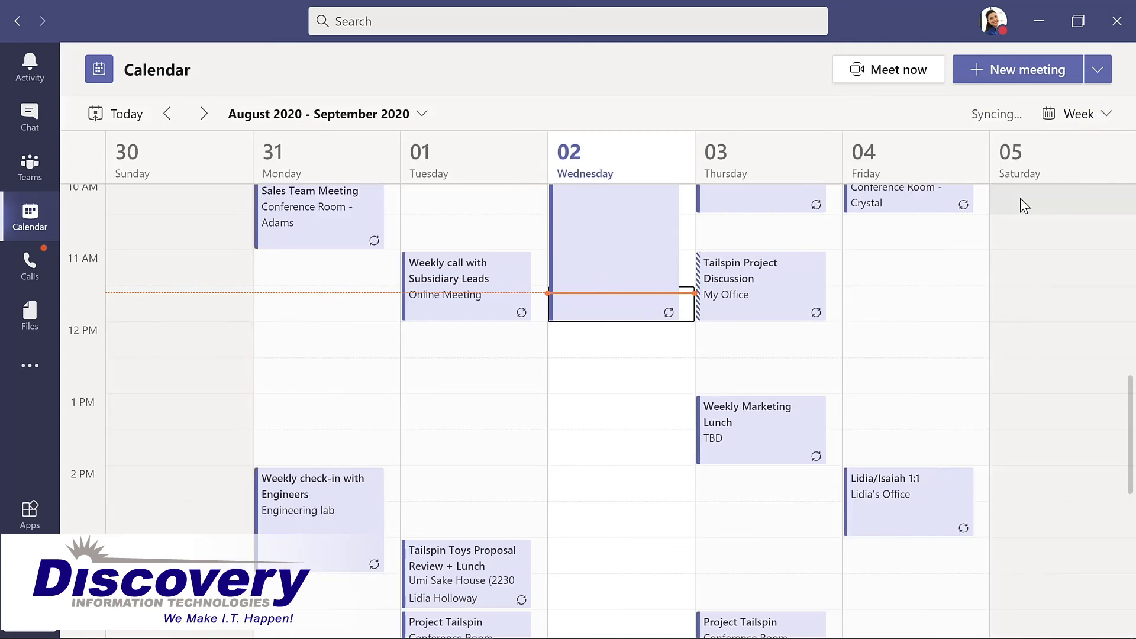
pyautogui.click(1100, 115)
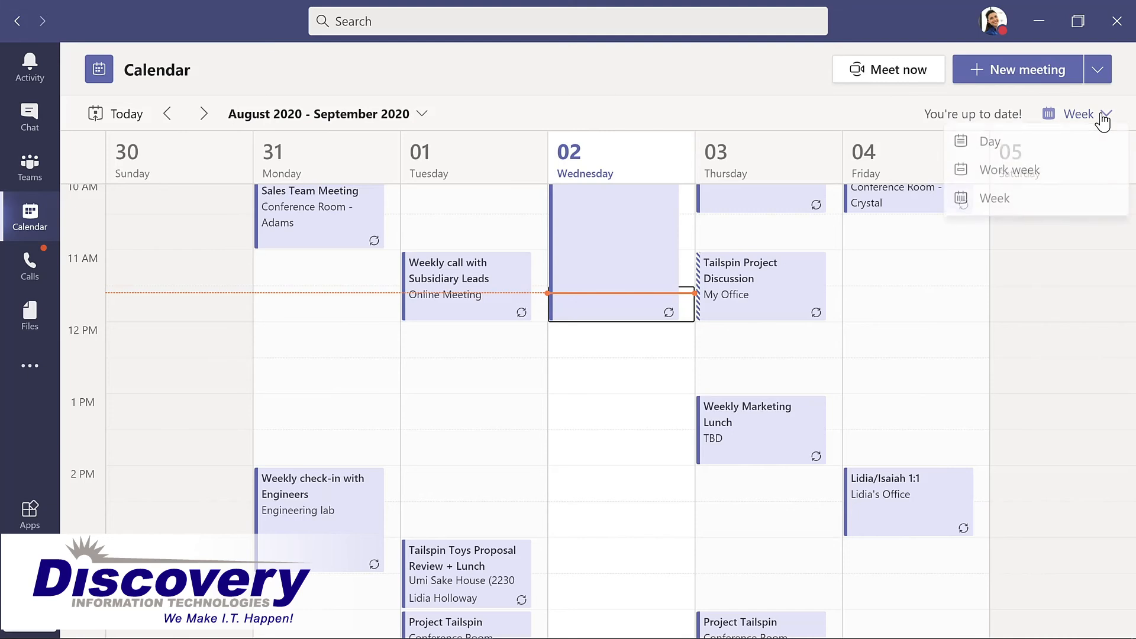
pyautogui.click(1048, 176)
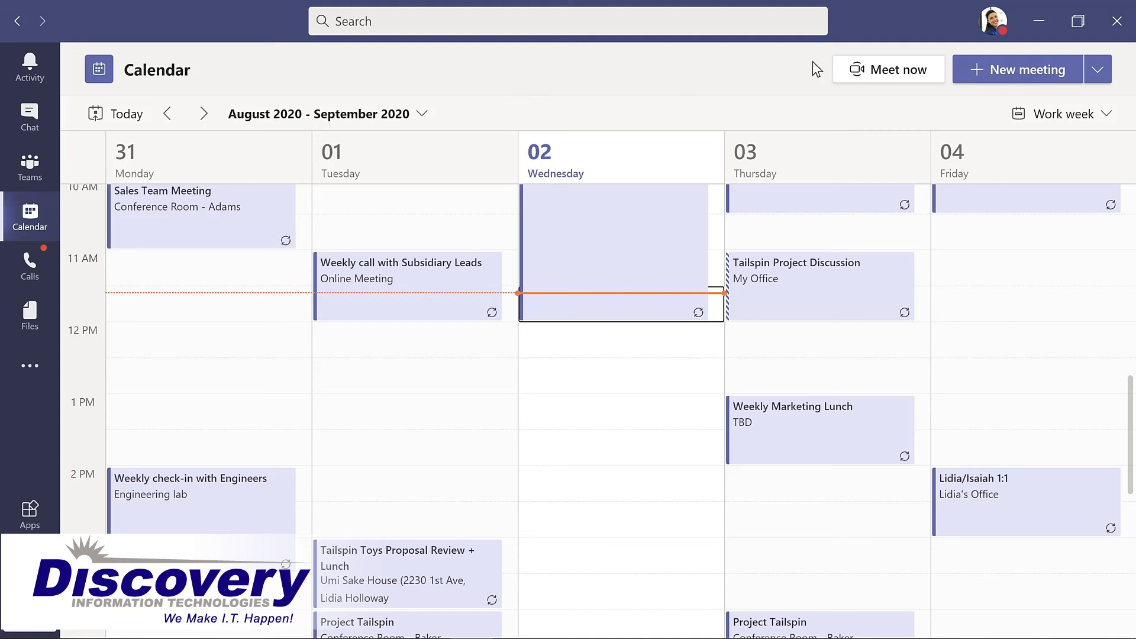
# Create a new meeting titled "Evergreen Design Meeting" and add the required attendees.
pyautogui.click(1006, 69)
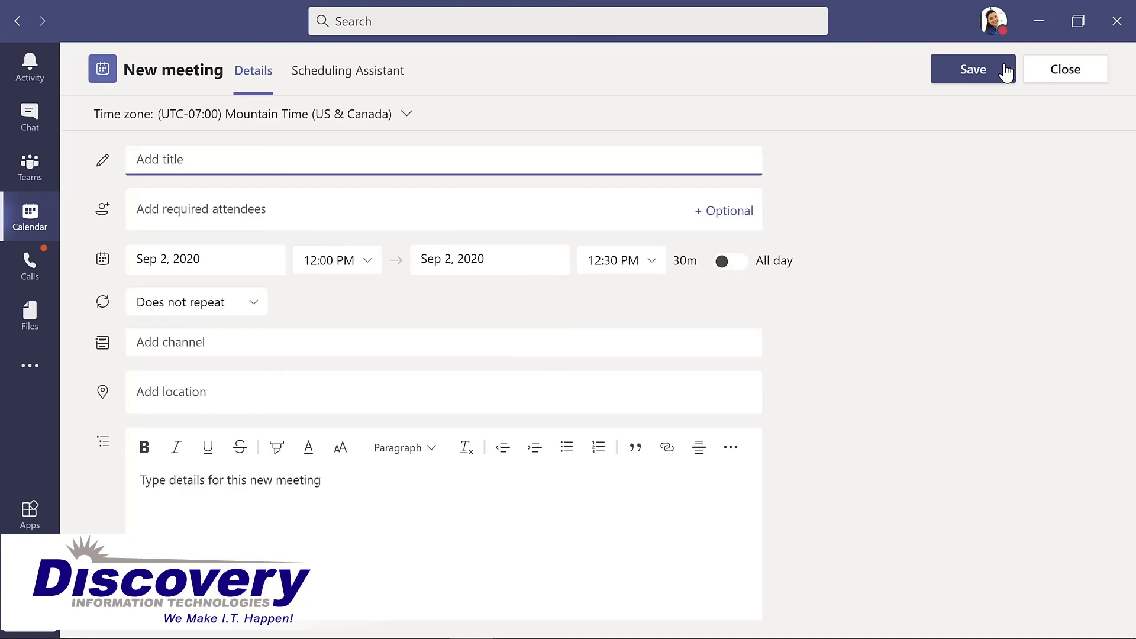
pyautogui.write('Evergreen Design Meeting')
pyautogui.click(279, 207)
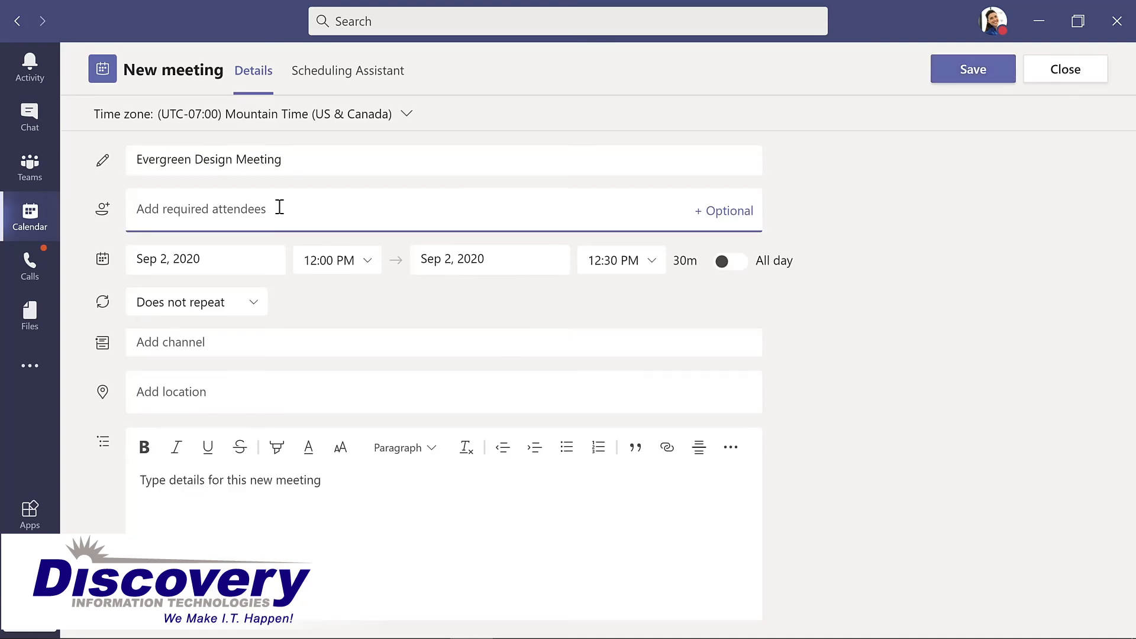
pyautogui.write('lynn')
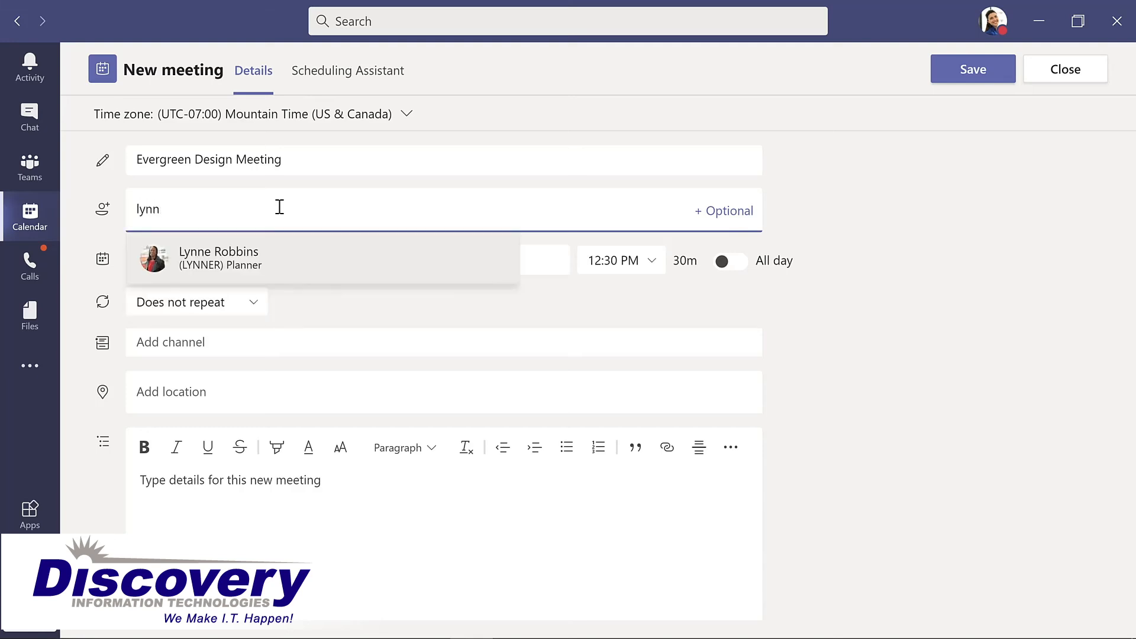
pyautogui.press('Return')
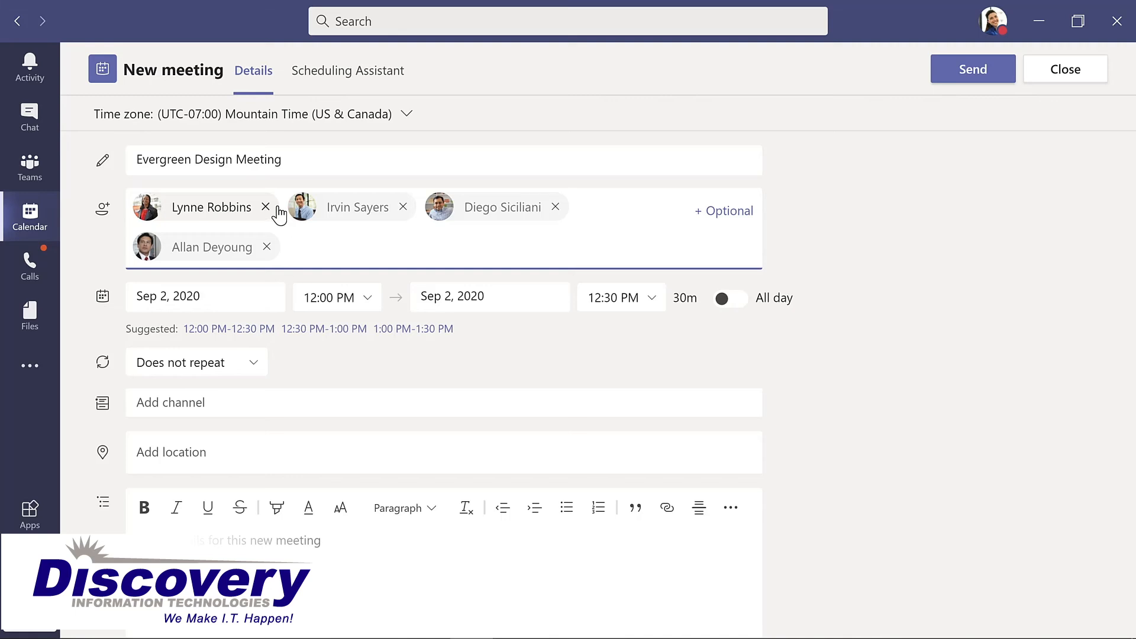
# Set the meeting date to Sep 8, 2020 and extend its end to 1:00 PM using the Scheduling Assistant.
pyautogui.click(240, 292)
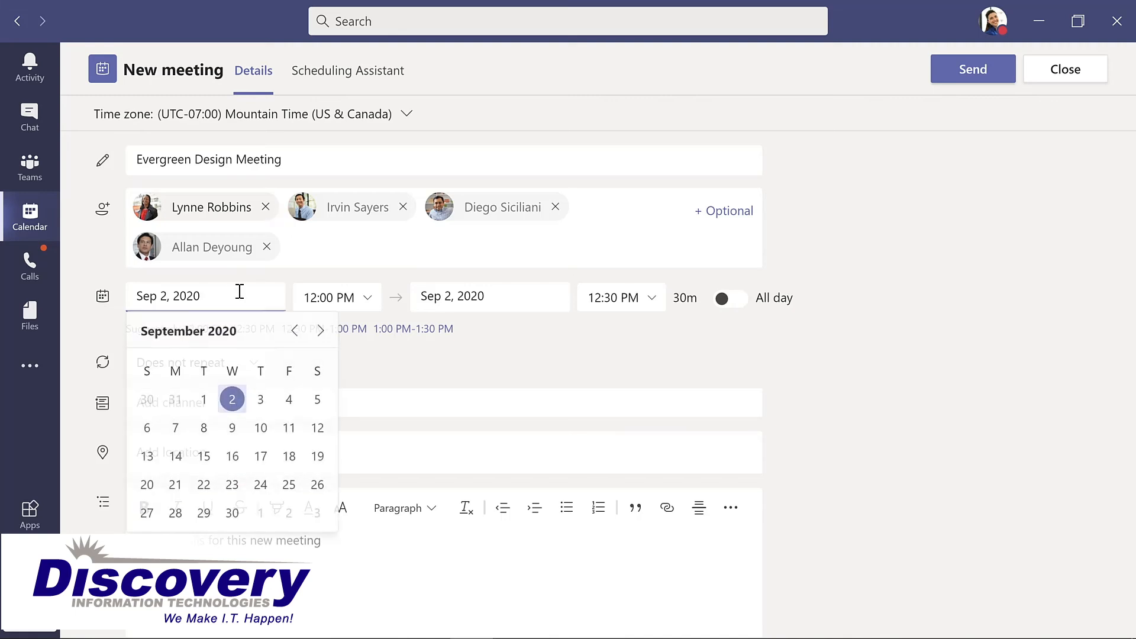
pyautogui.click(204, 430)
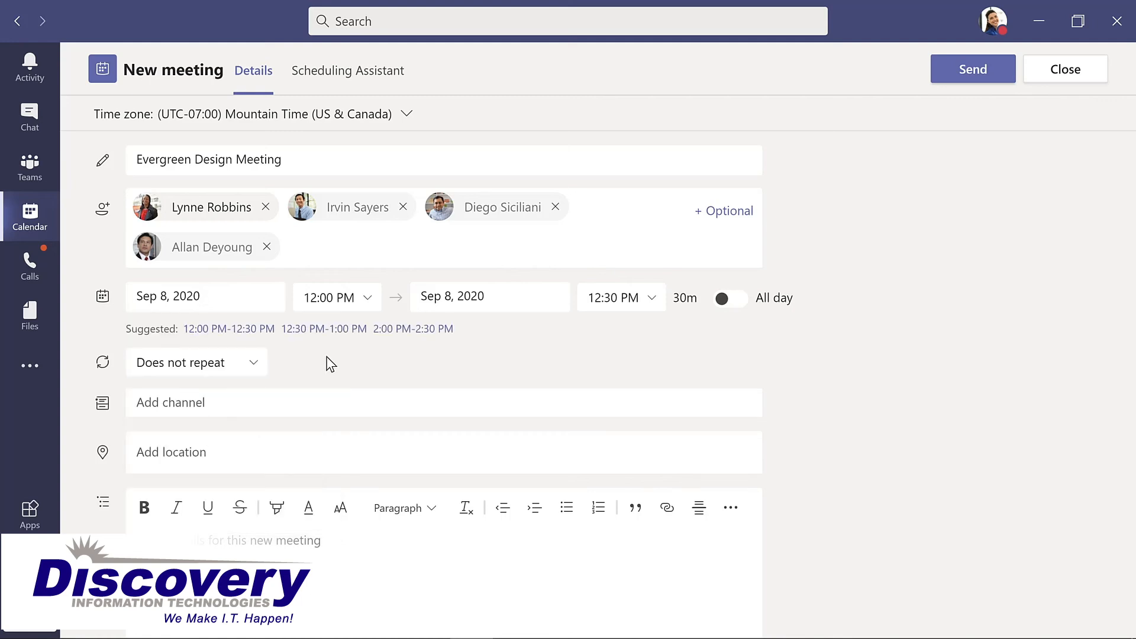
pyautogui.click(334, 74)
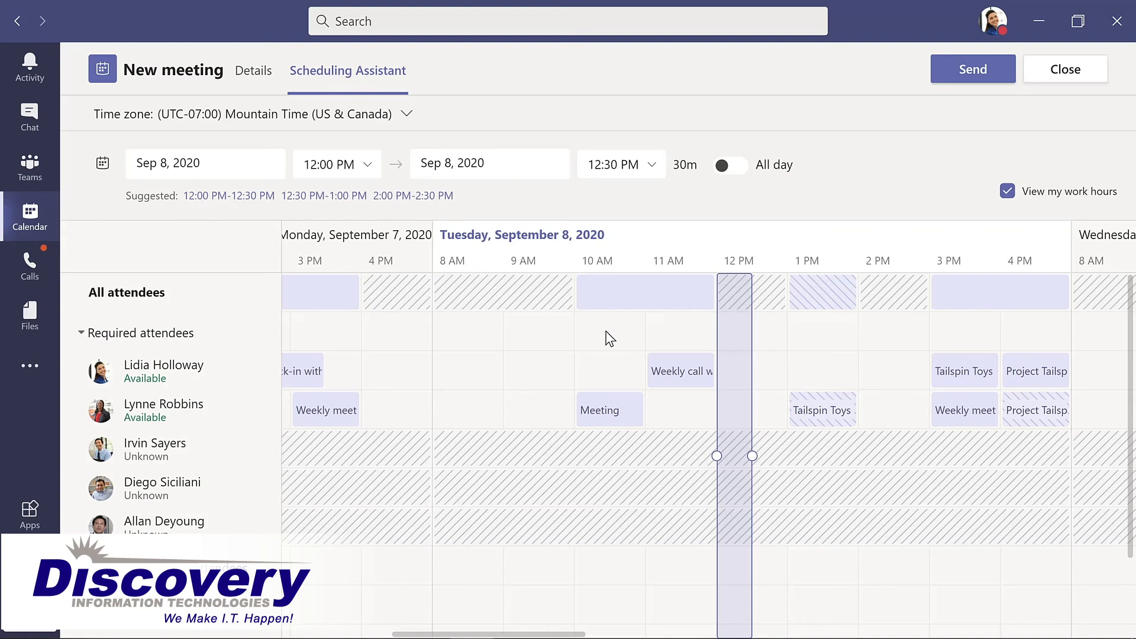
pyautogui.moveTo(754, 460); pyautogui.dragTo(791, 457)
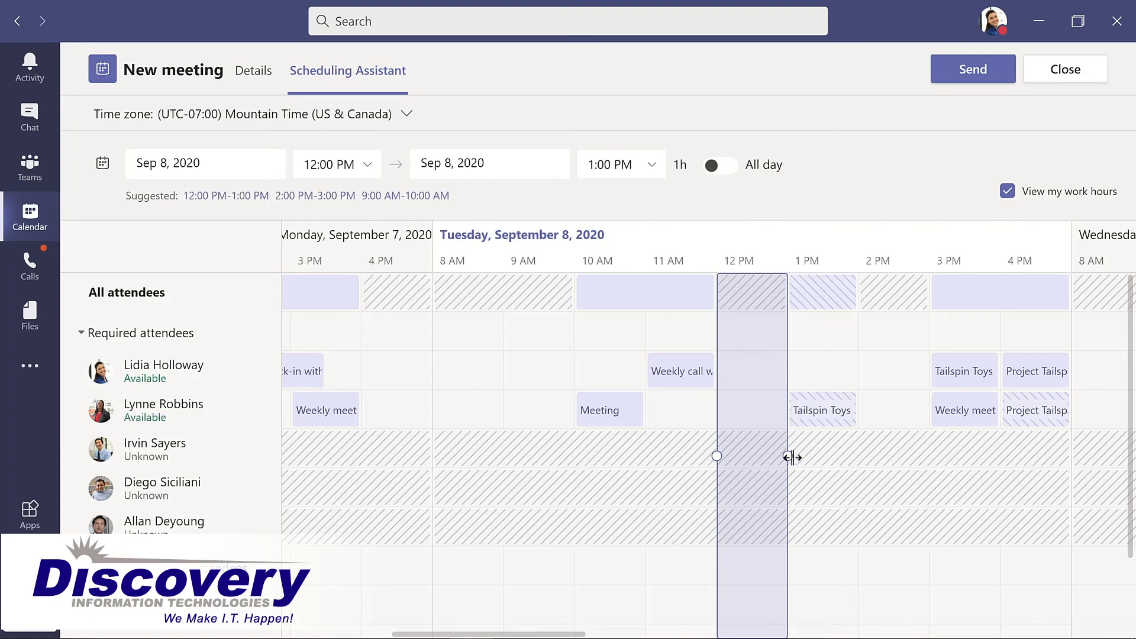
# Add the Evergreen Project Team's Design channel and the details "Meeting for design team" to the meeting, and send the invitation.
pyautogui.click(254, 72)
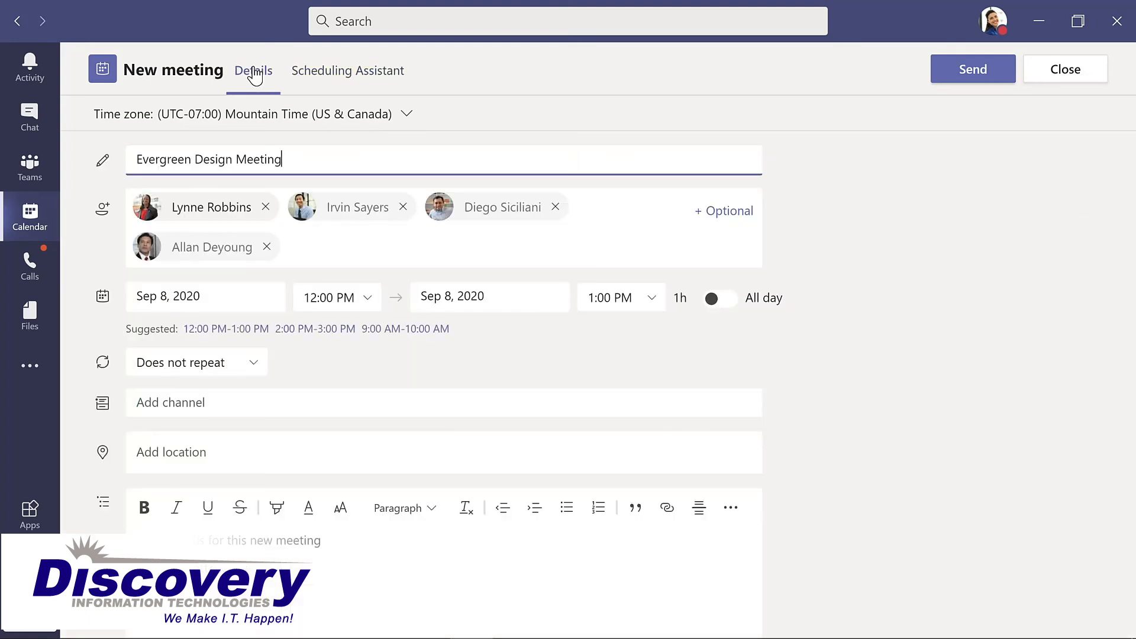
pyautogui.click(266, 403)
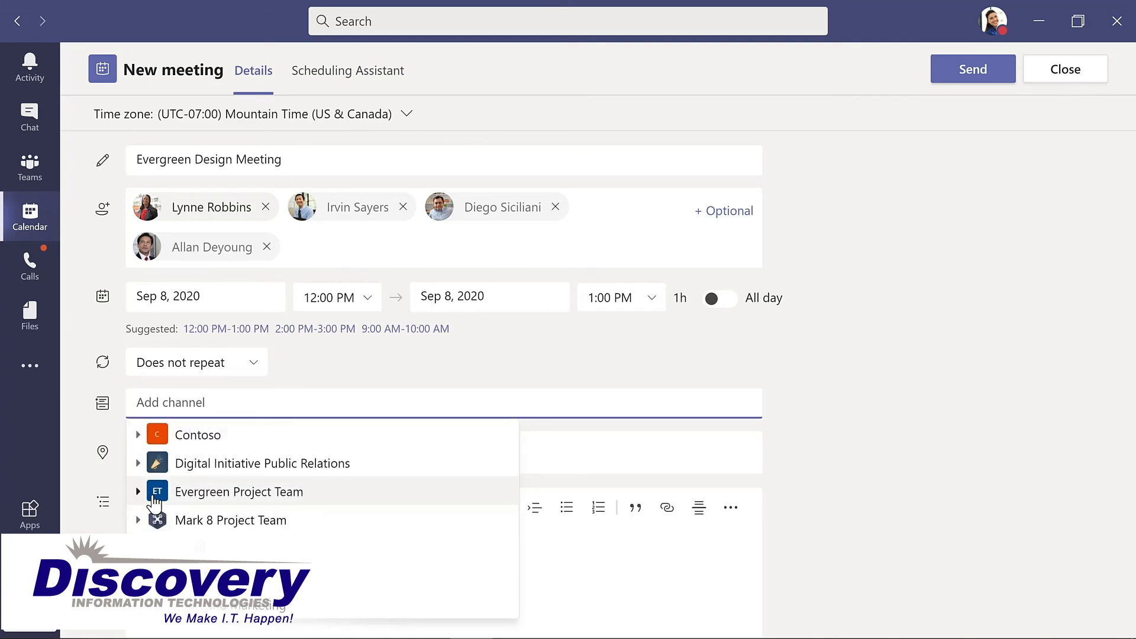
pyautogui.click(139, 491)
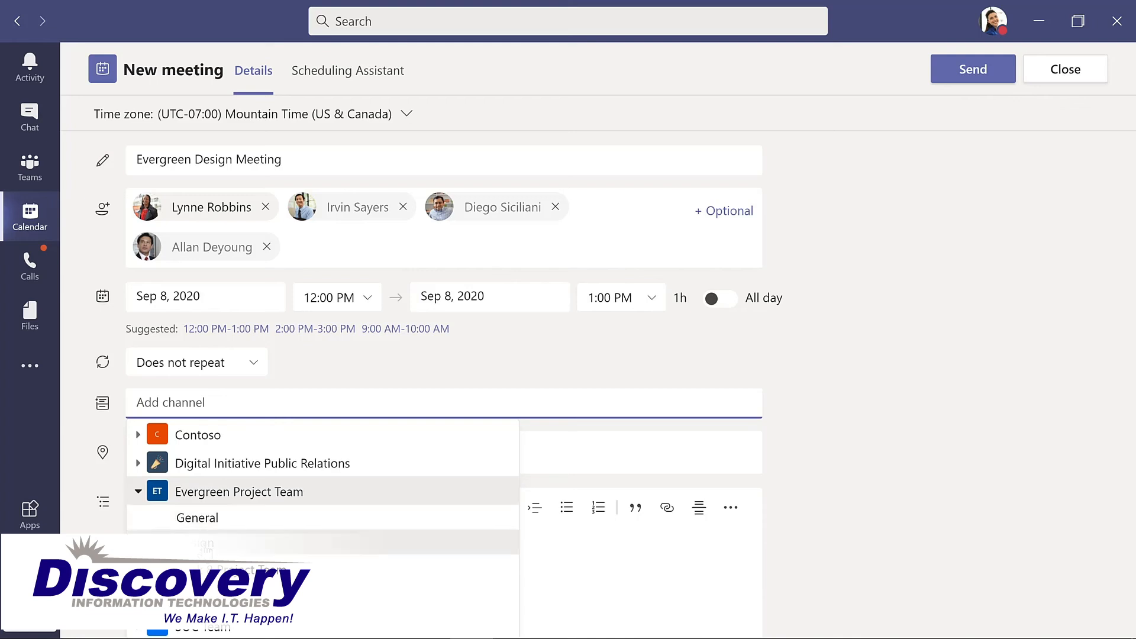
pyautogui.click(204, 545)
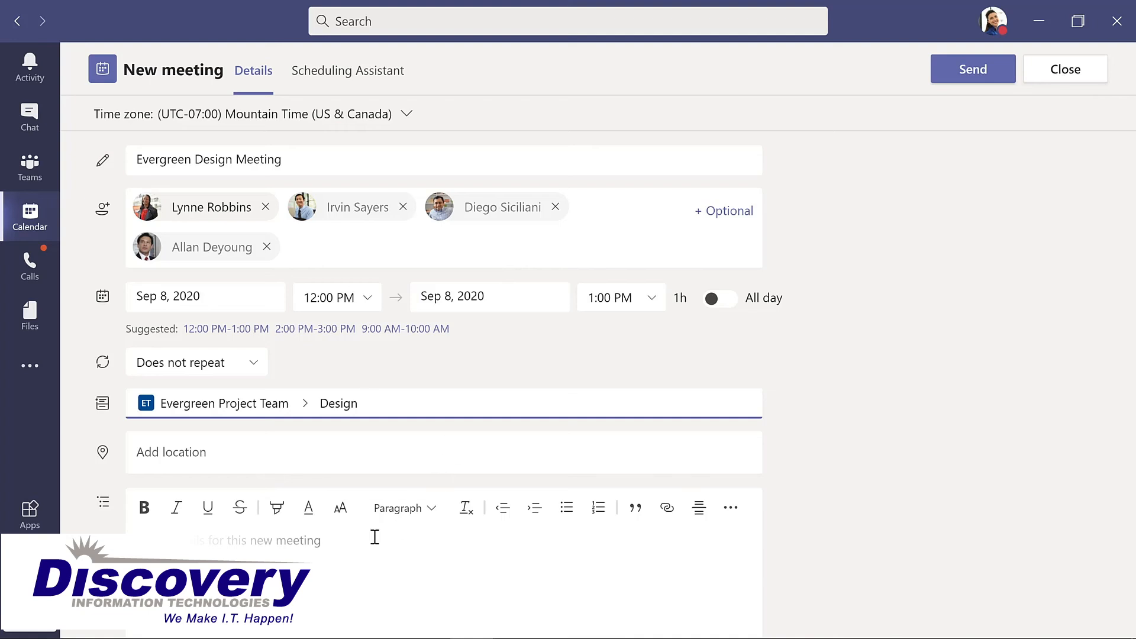
pyautogui.click(317, 541)
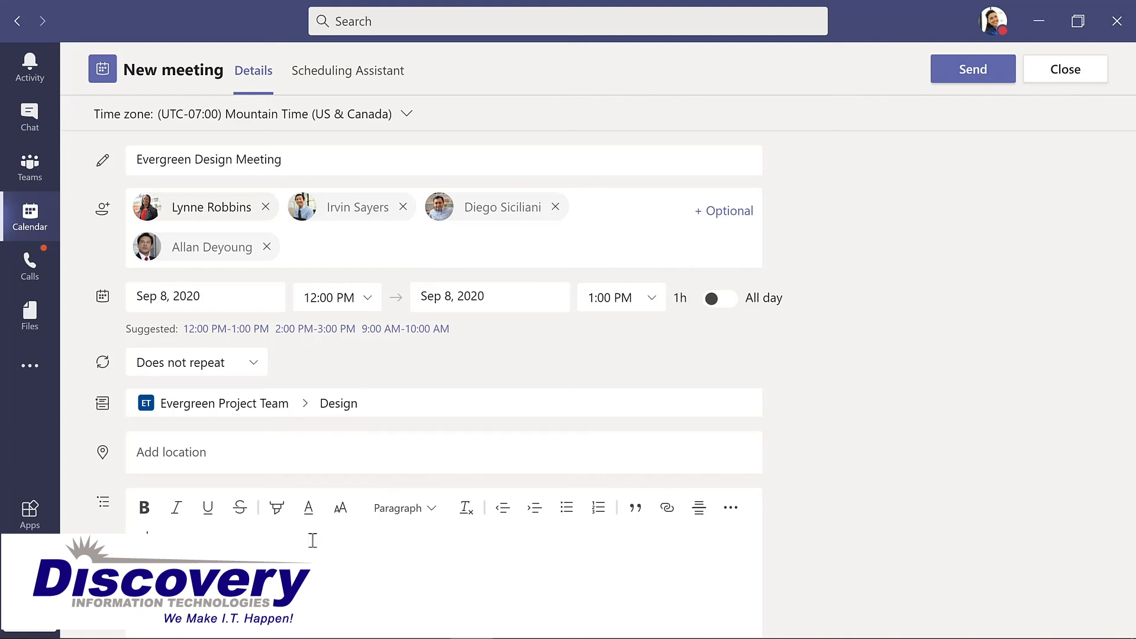
pyautogui.write('Meeting for design team')
pyautogui.click(966, 77)
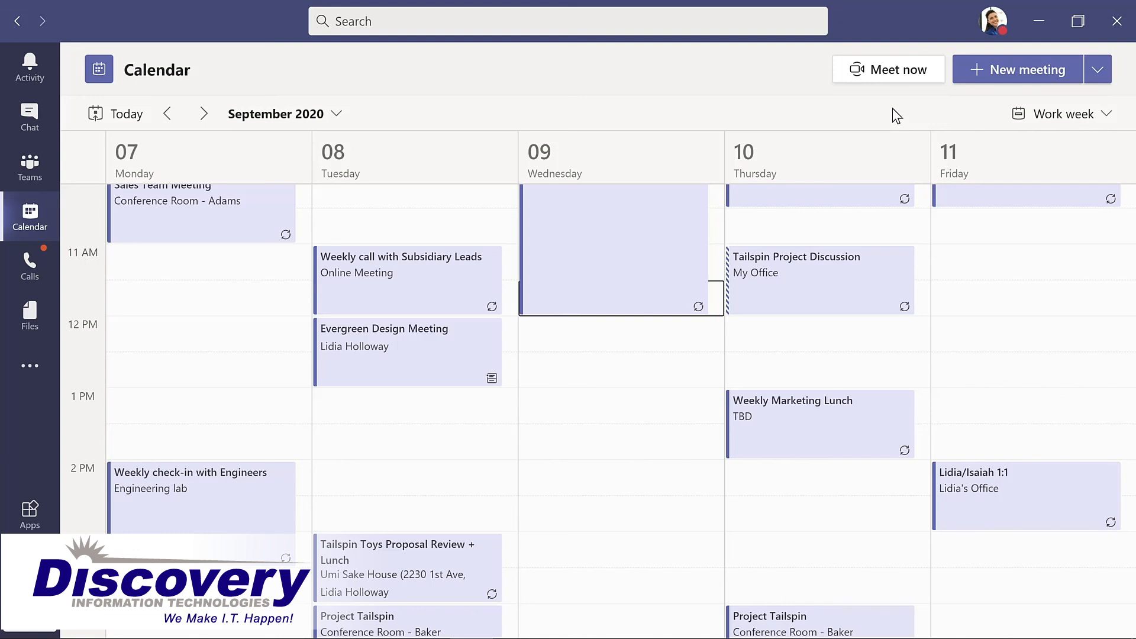
# Start an instant meeting titled "Updates to planning document" in the Mark 8 Project Team's Design channel and open the meeting's additional actions.
pyautogui.click(32, 170)
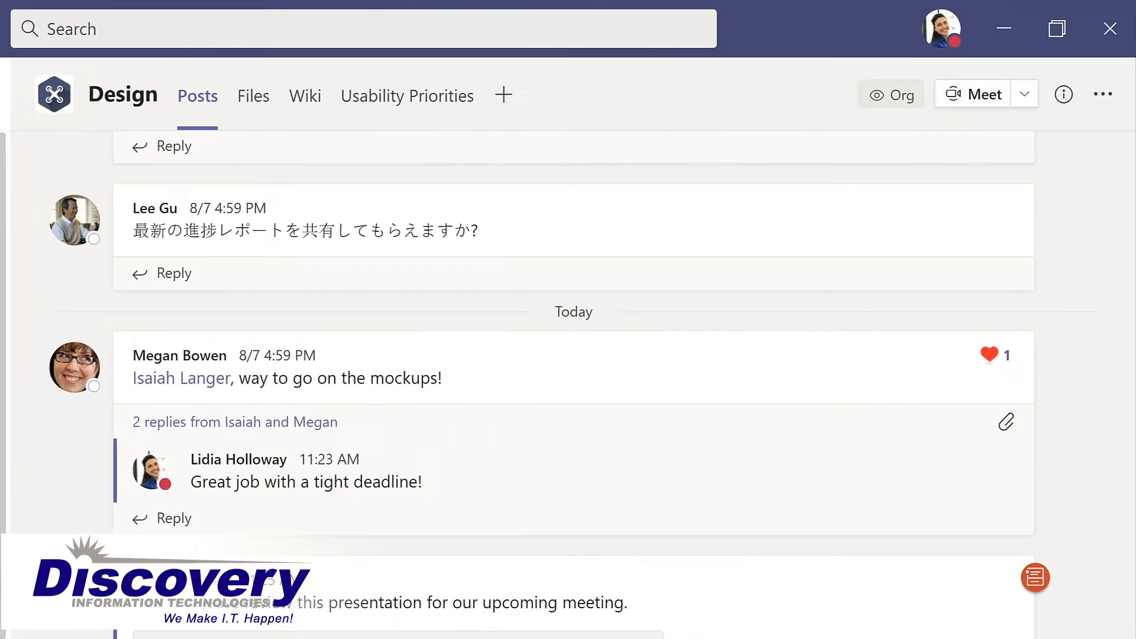
pyautogui.click(1054, 69)
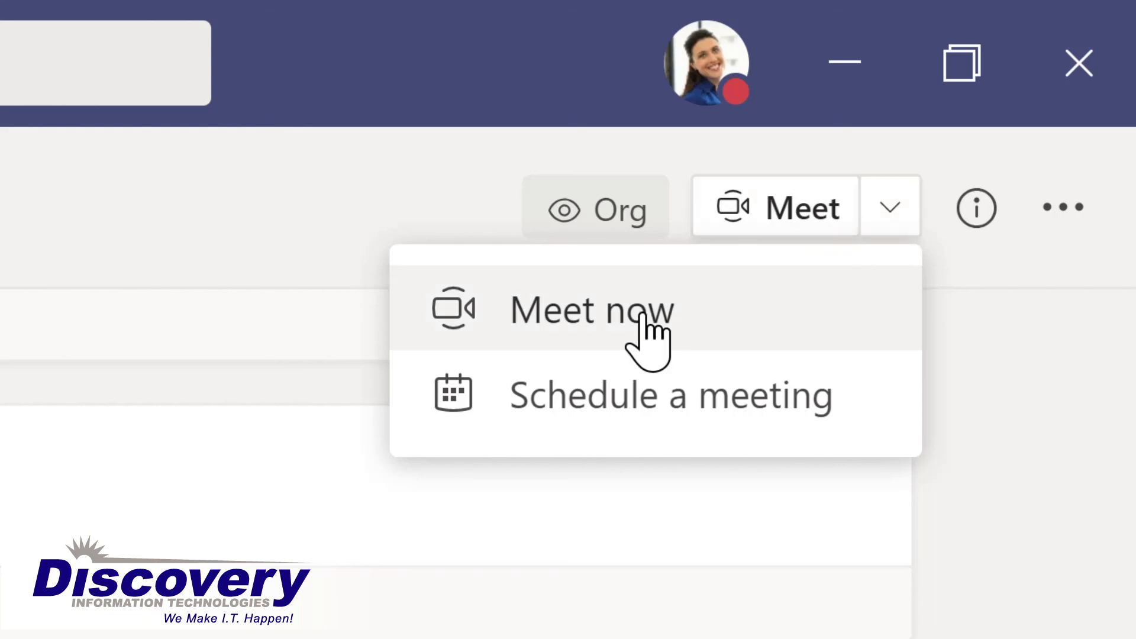
pyautogui.click(602, 312)
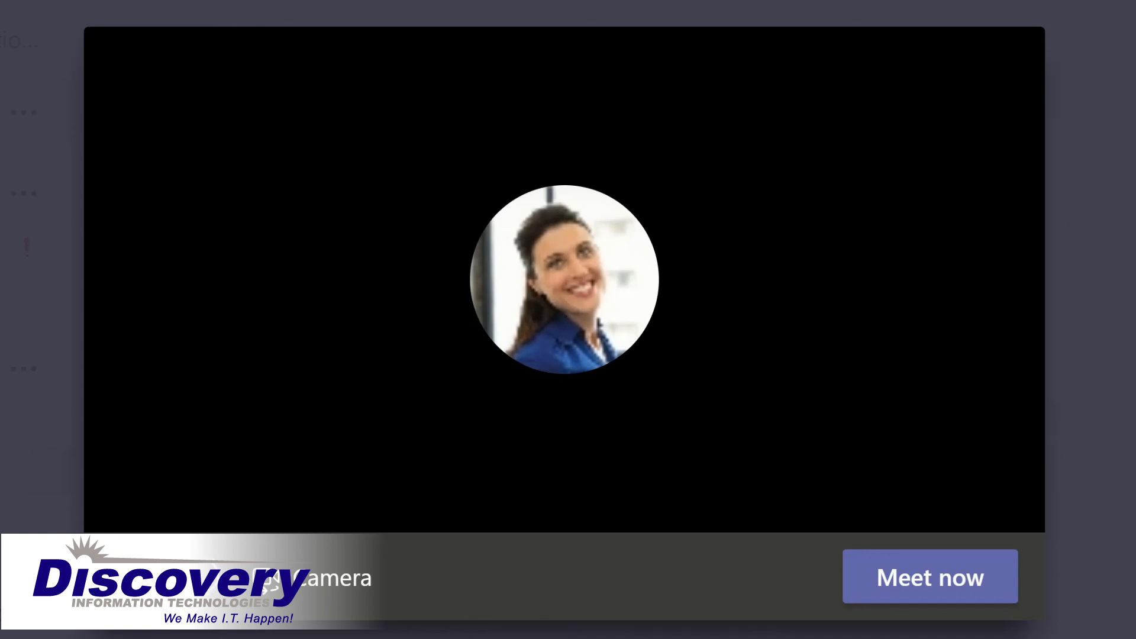
pyautogui.write('Updates ')
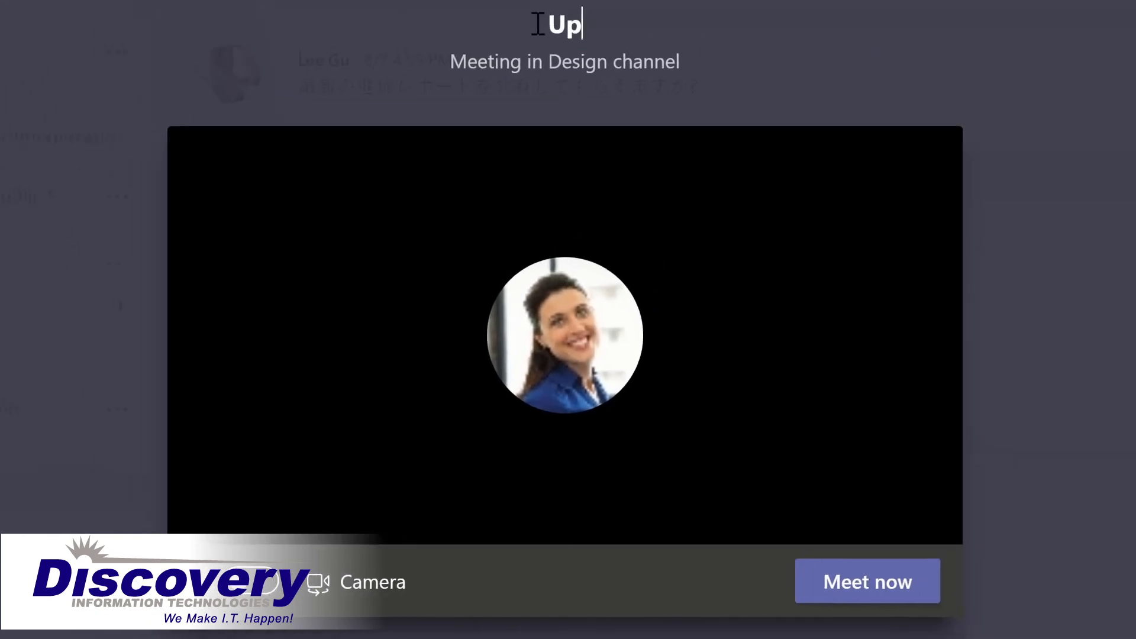
pyautogui.write('to planning document')
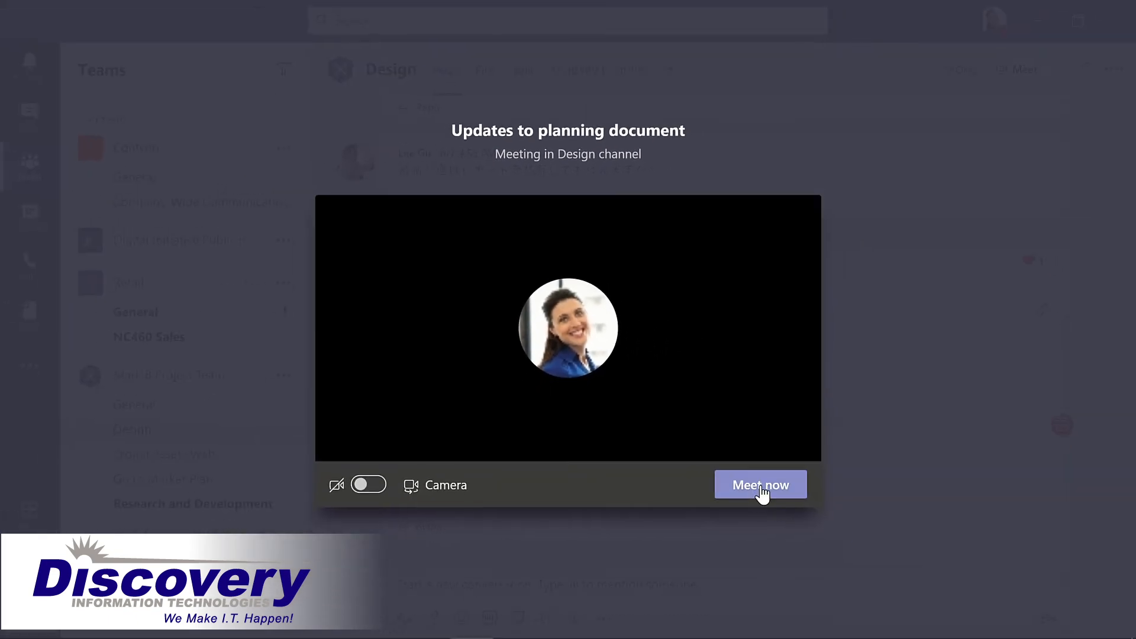
pyautogui.click(816, 550)
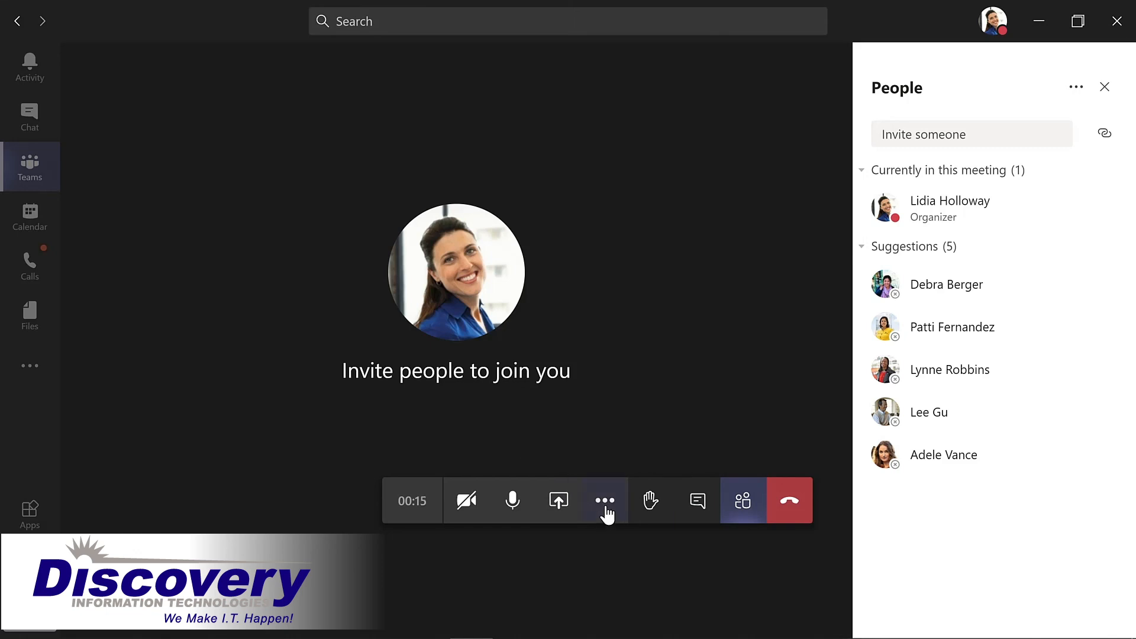
pyautogui.click(606, 509)
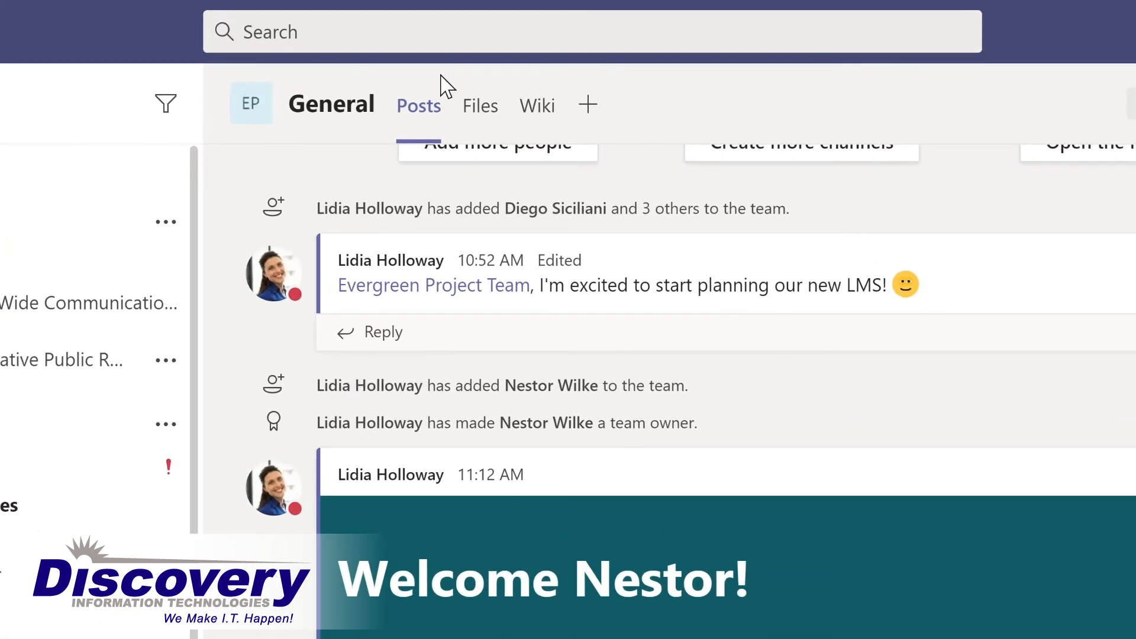
# Search for "marketing", open the message about conference swag in Sales and Marketing, and return to the teams list.
pyautogui.click(415, 28)
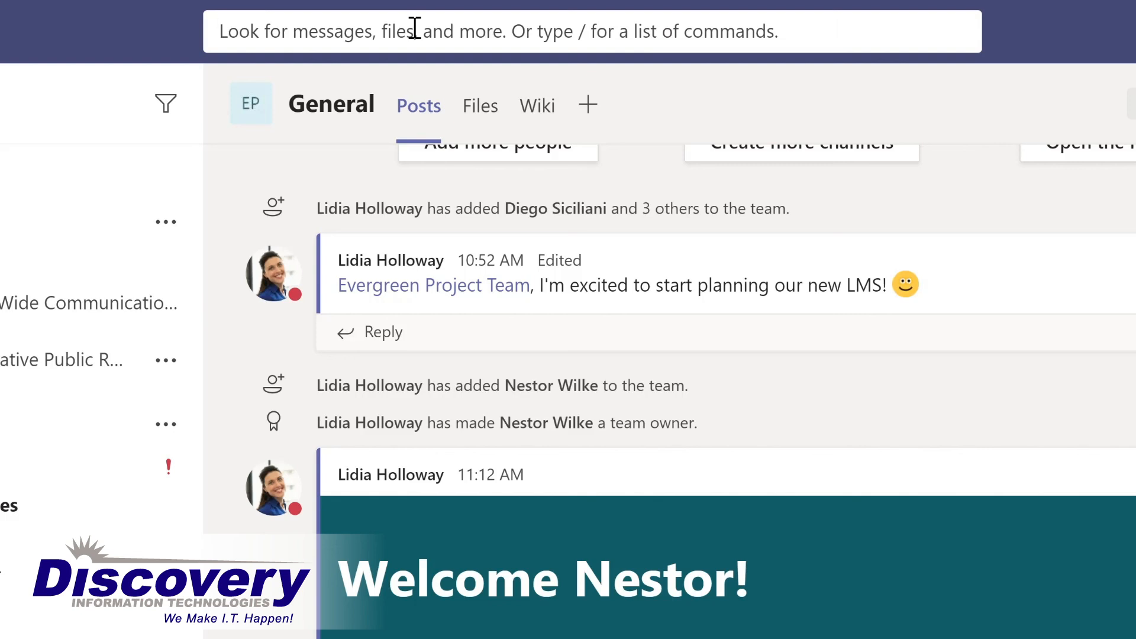
pyautogui.write('marketing')
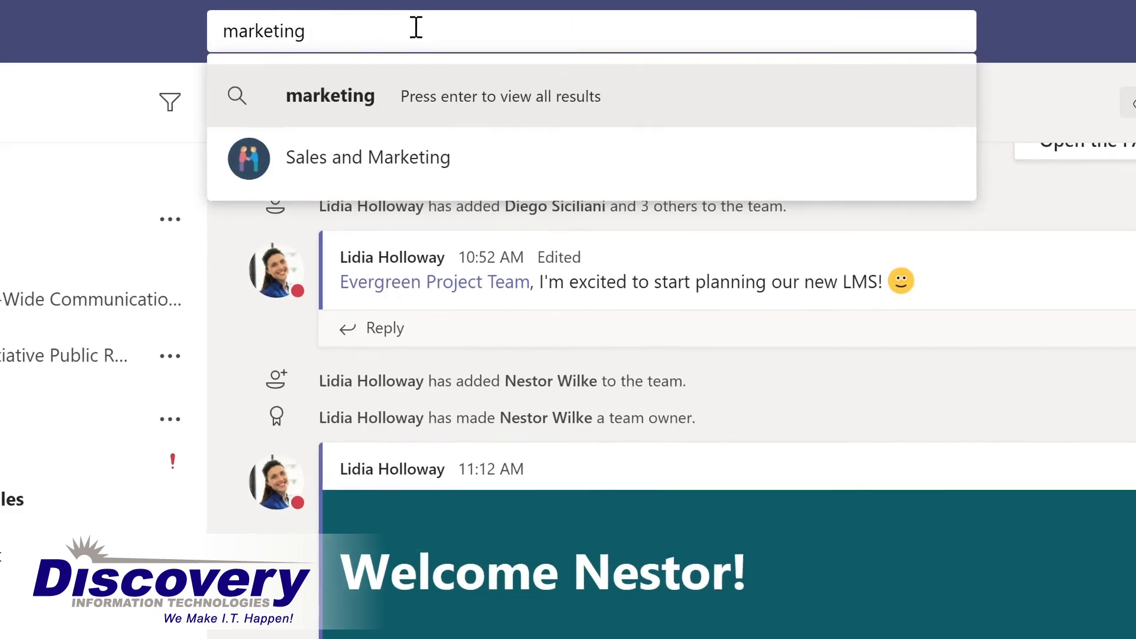
pyautogui.press('Return')
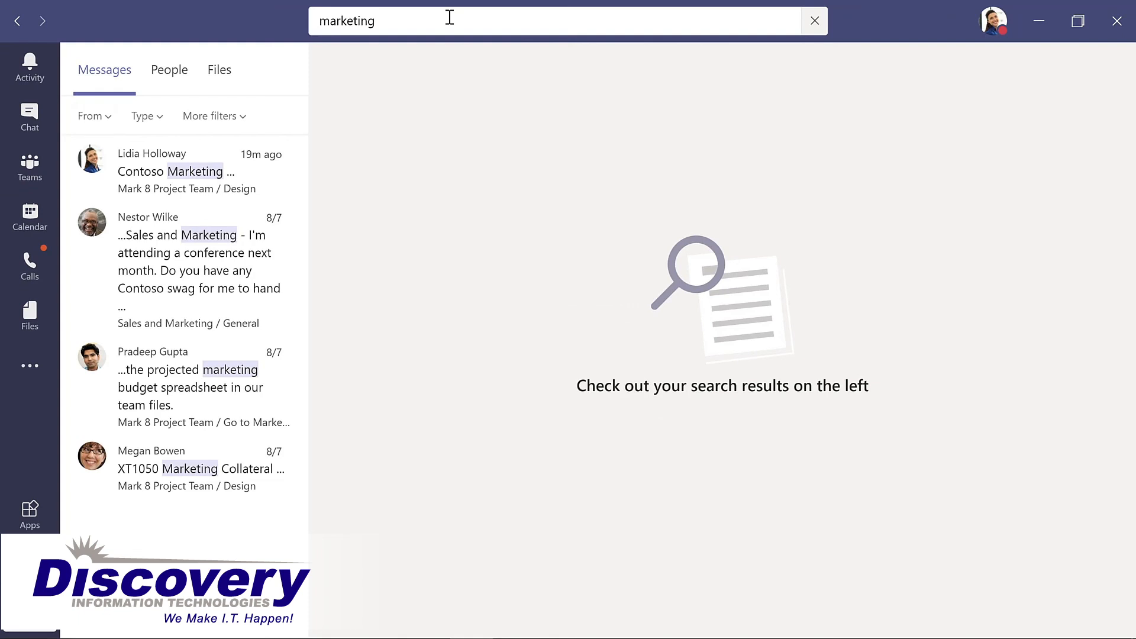
pyautogui.click(176, 259)
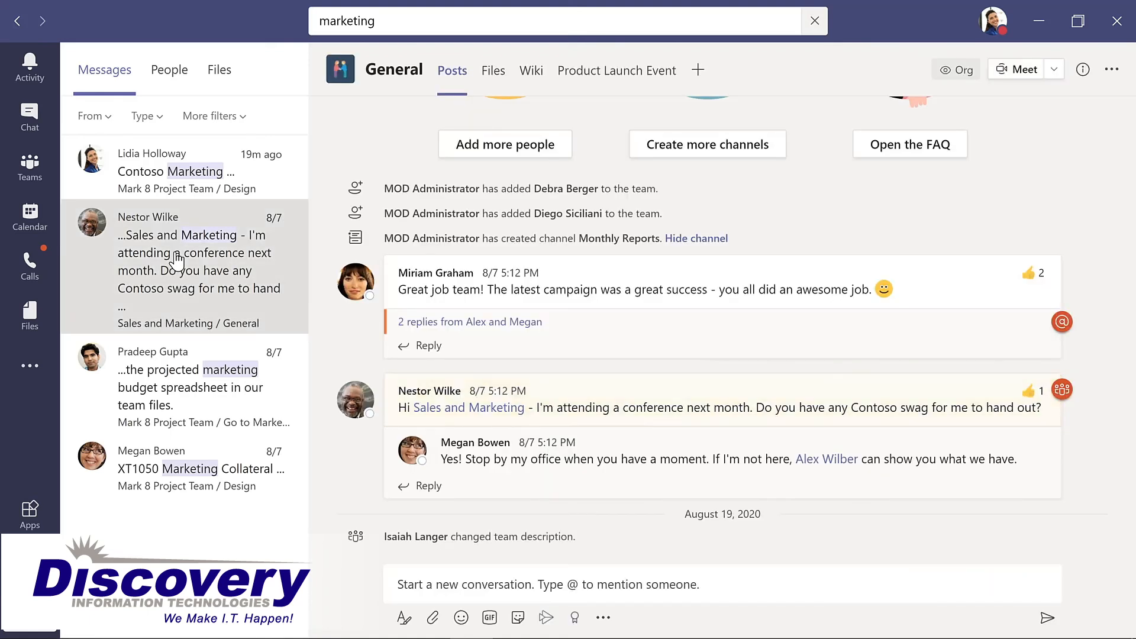
pyautogui.click(29, 168)
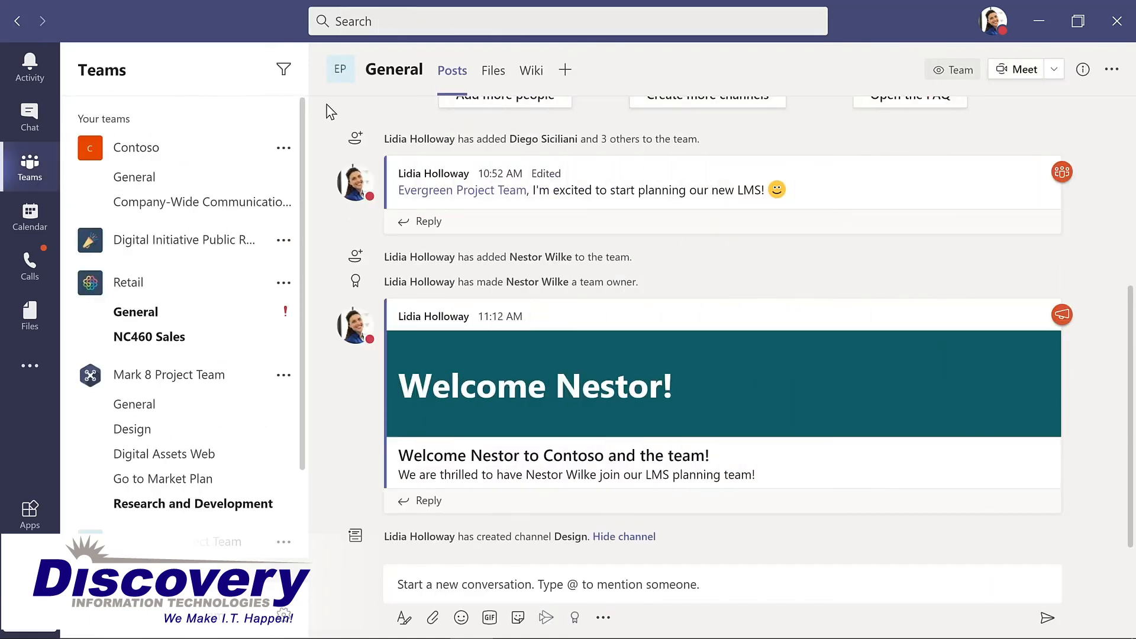
# Display the available slash commands with "/" and dismiss the list.
pyautogui.click(387, 21)
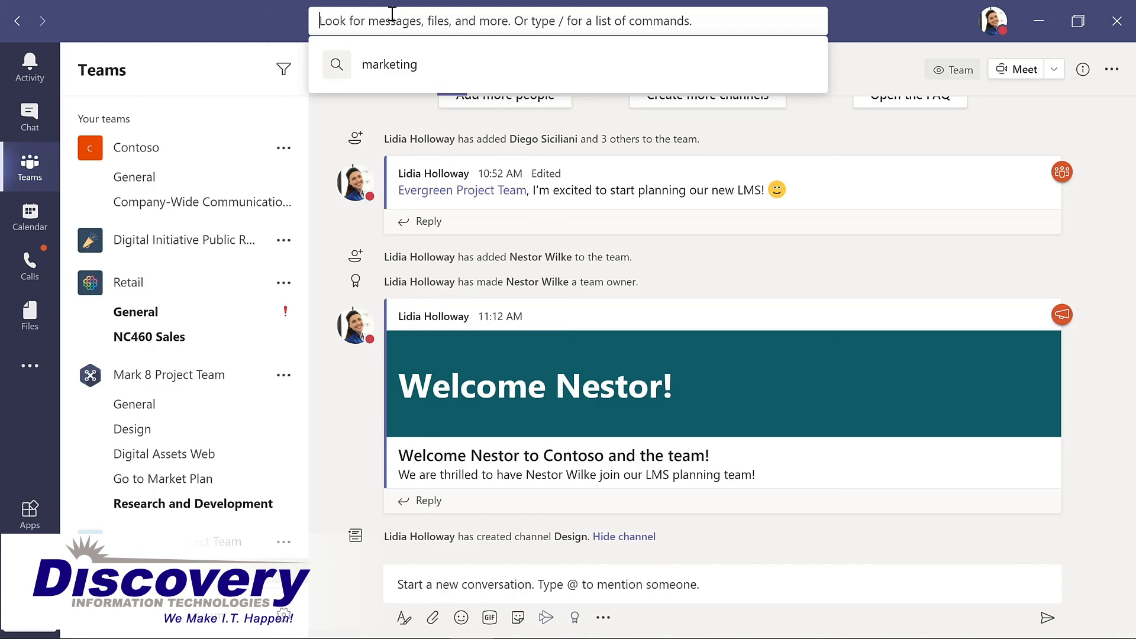
pyautogui.write('/')
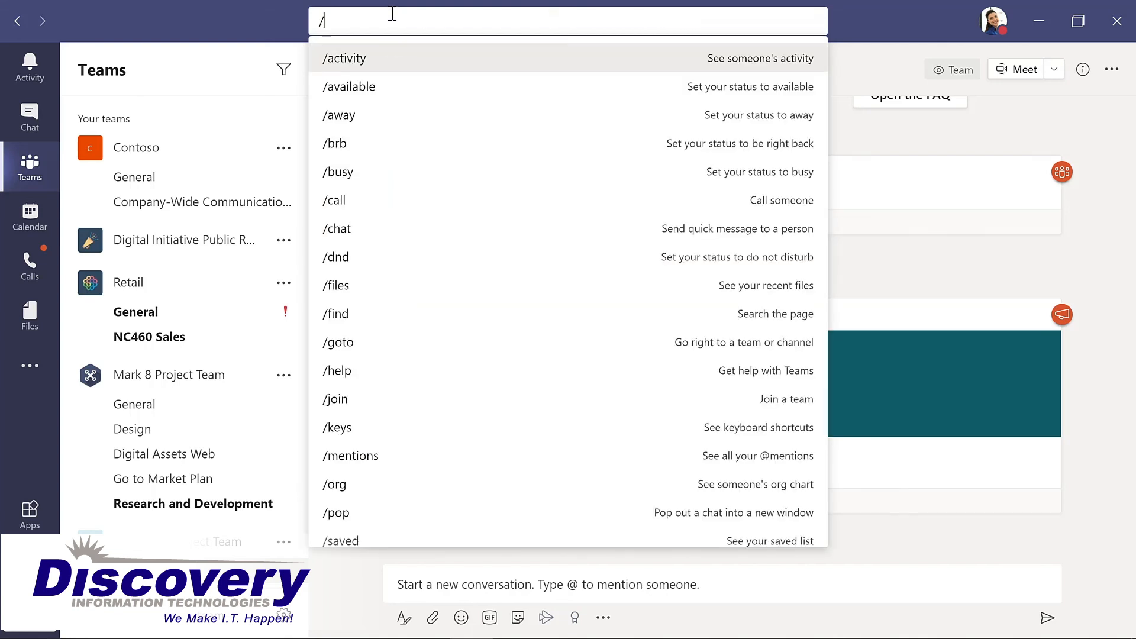
pyautogui.click(836, 47)
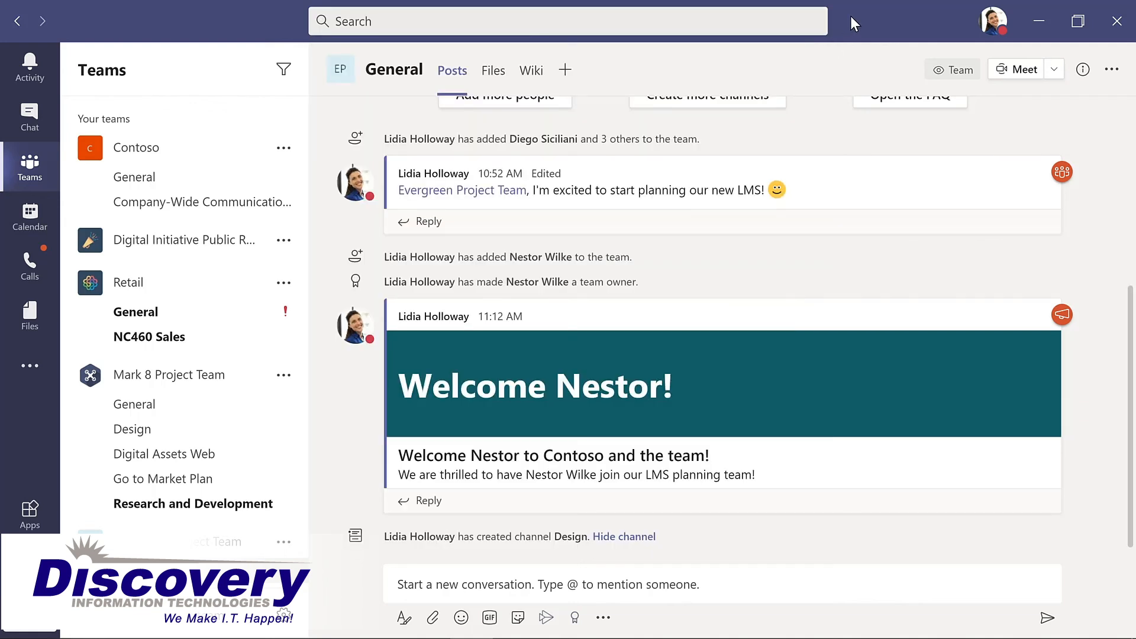
# Bring the command list back up and use /keys to show the keyboard shortcuts.
pyautogui.hotkey('ctrl', '/')
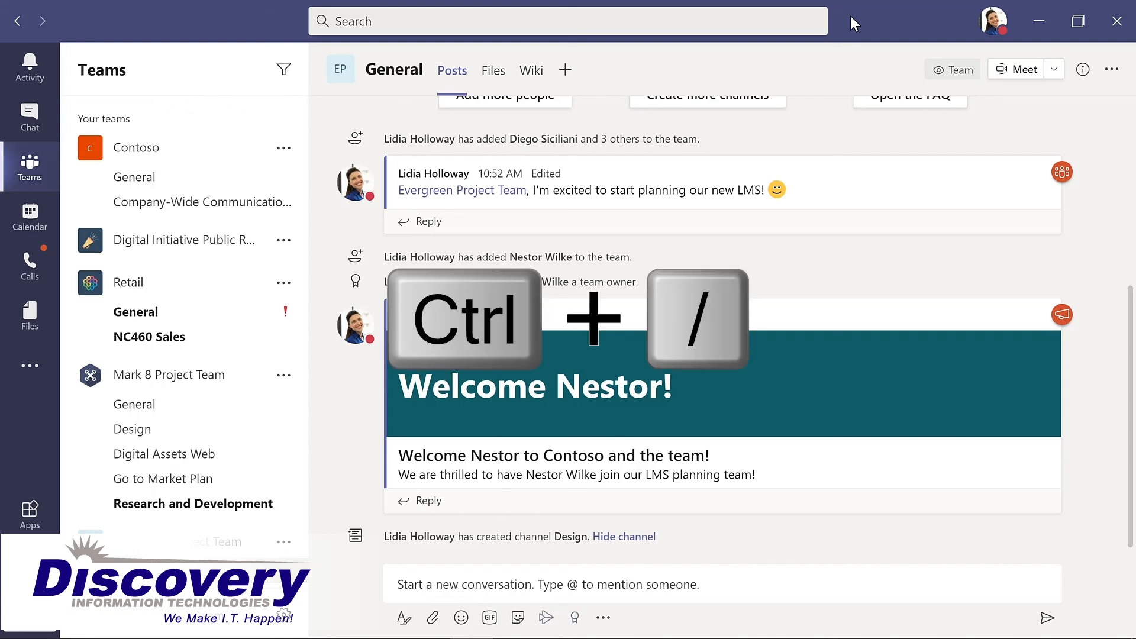
pyautogui.hotkey('ctrl', '/')
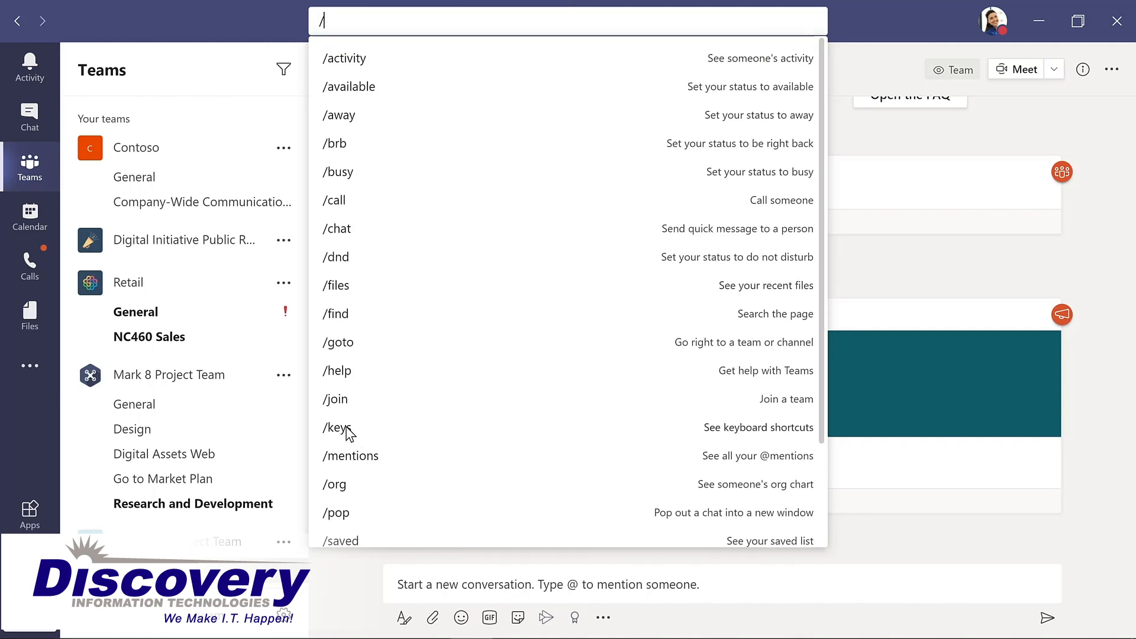
pyautogui.press('Escape')
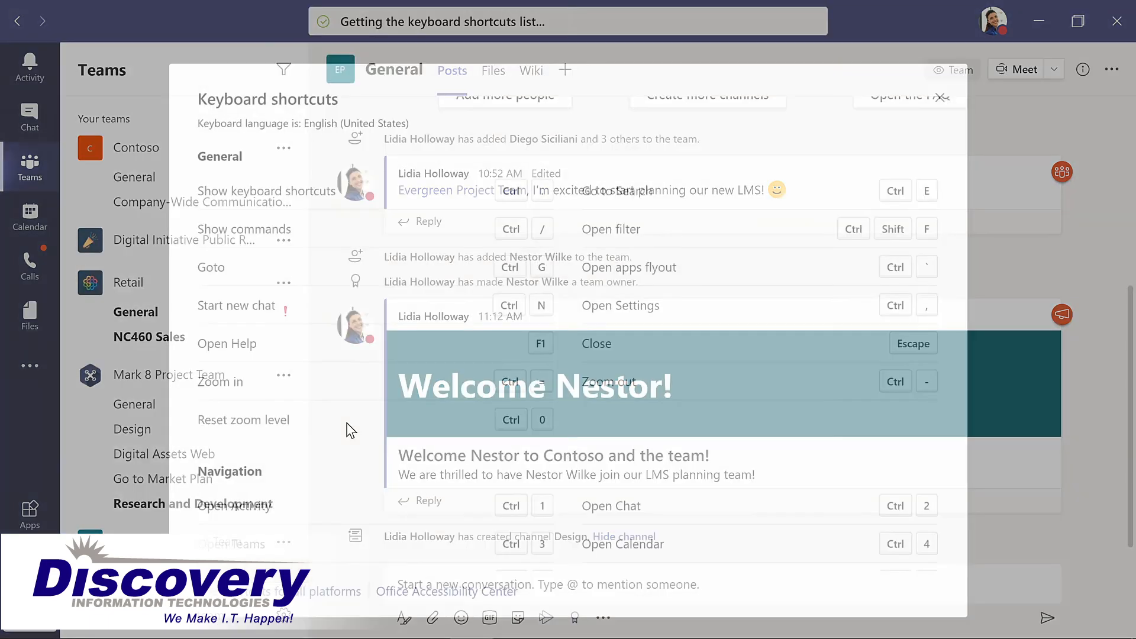